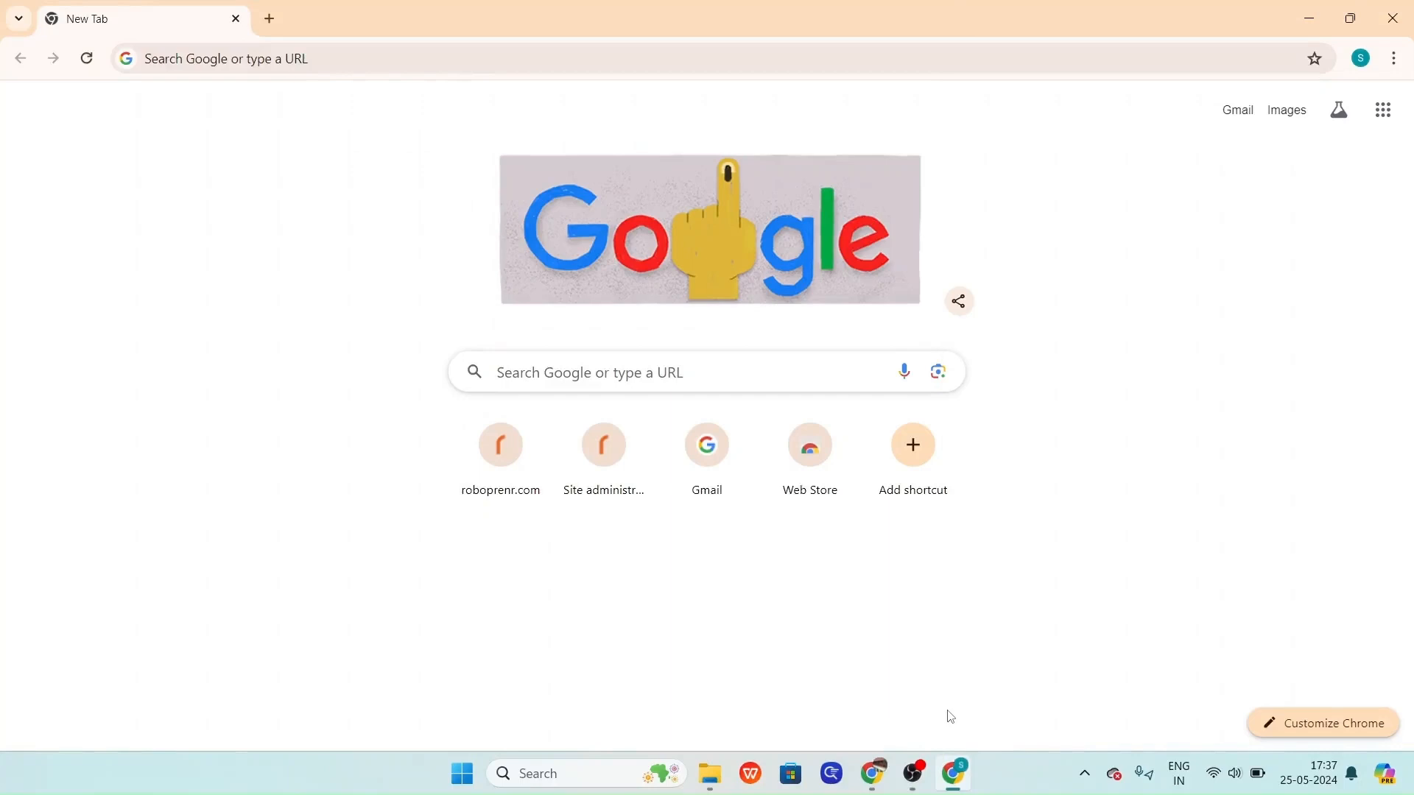
Search the web for "arduino iot cloud" and open the Arduino Cloud website from the results.
{"action": "left_click", "coordinate": [304, 67]}
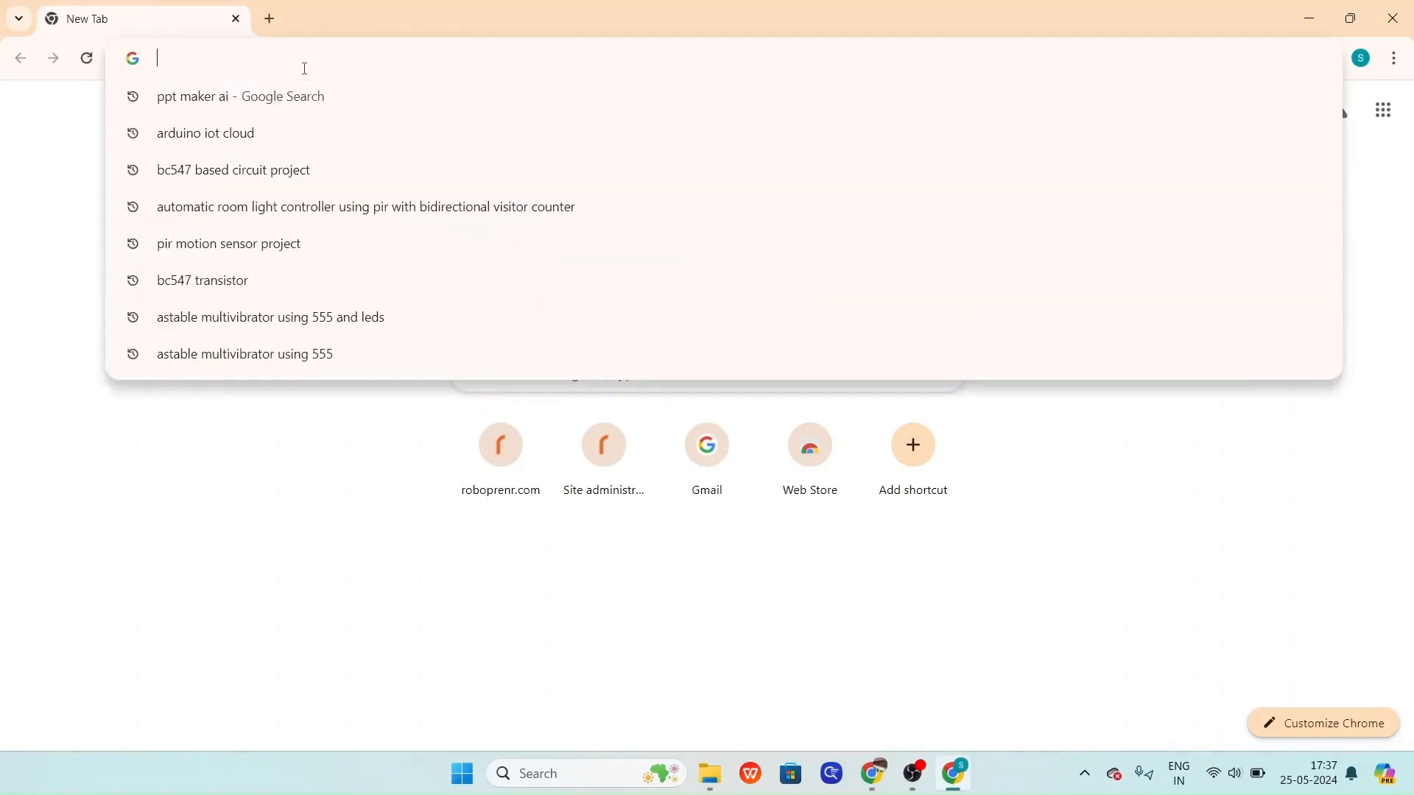
{"action": "type", "text": "Arduino"}
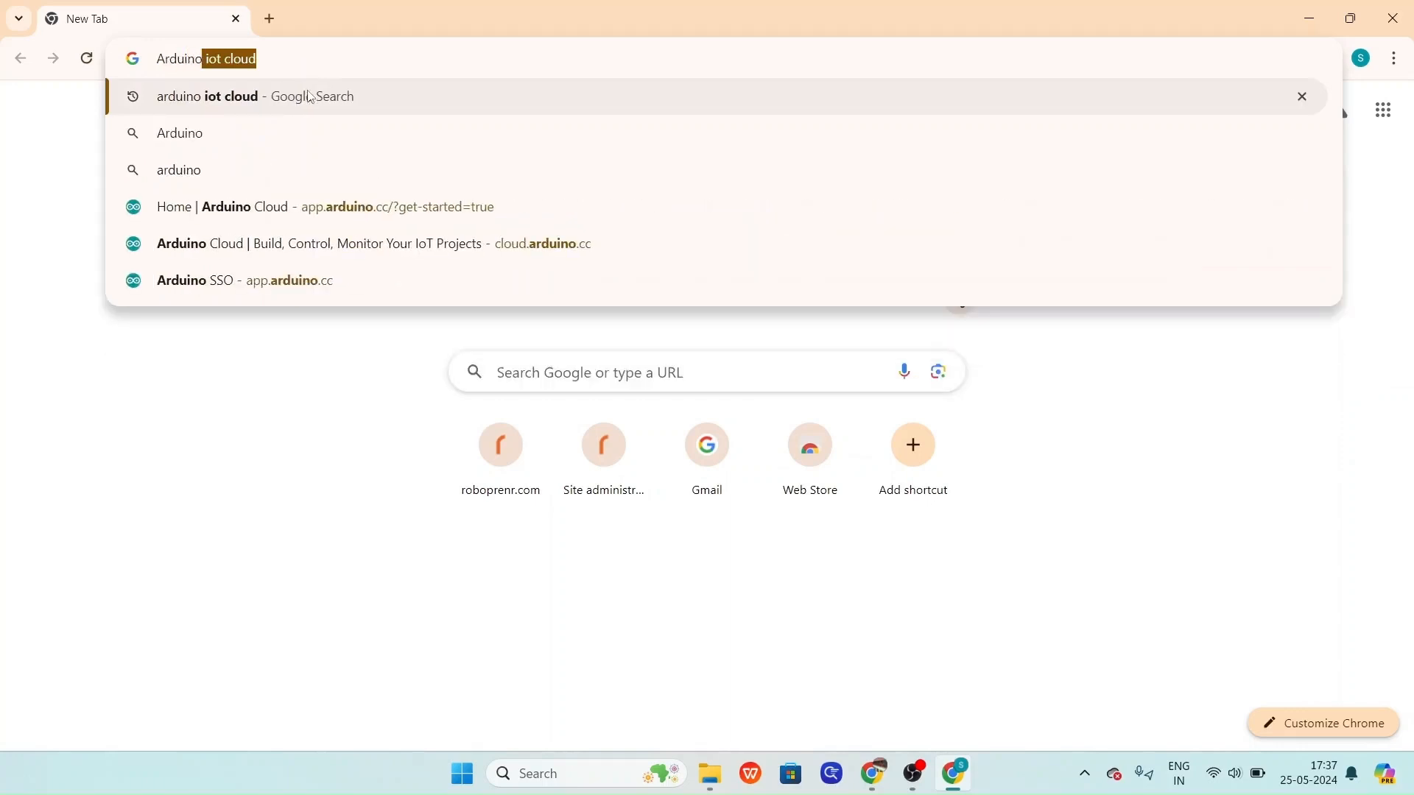
{"action": "left_click", "coordinate": [310, 97]}
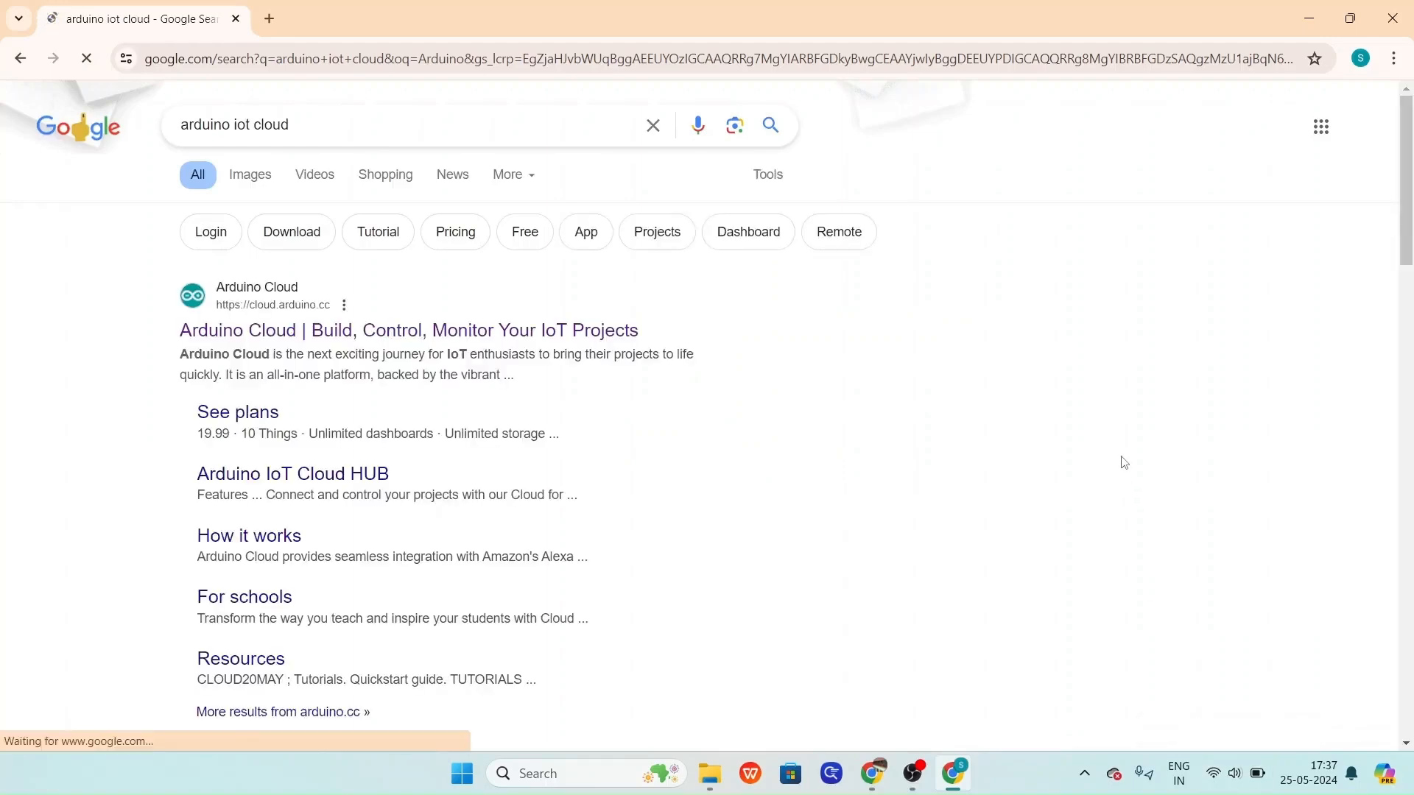
{"action": "left_click", "coordinate": [338, 332]}
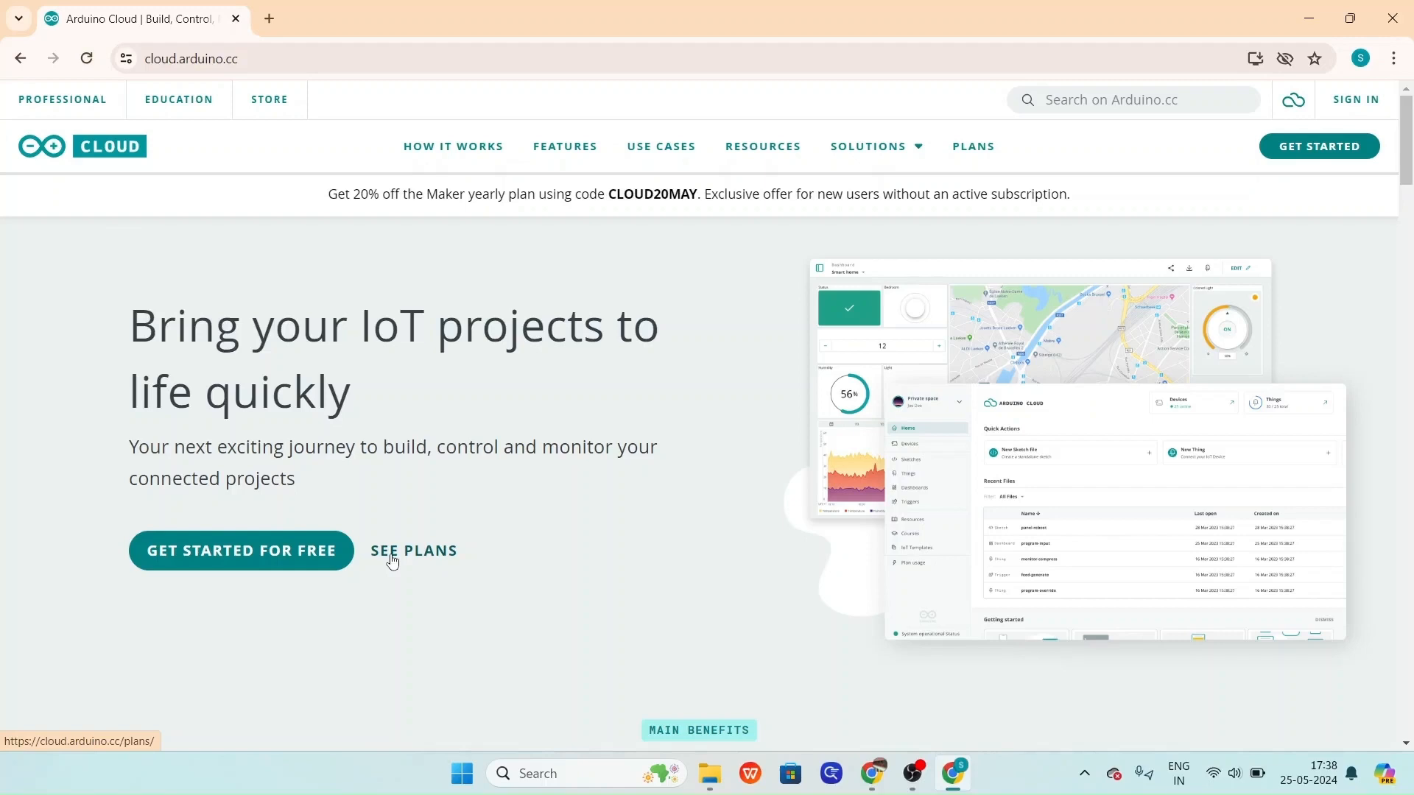
Get started for free and sign in to Arduino Cloud with the account e-mail and password.
{"action": "left_click", "coordinate": [245, 551]}
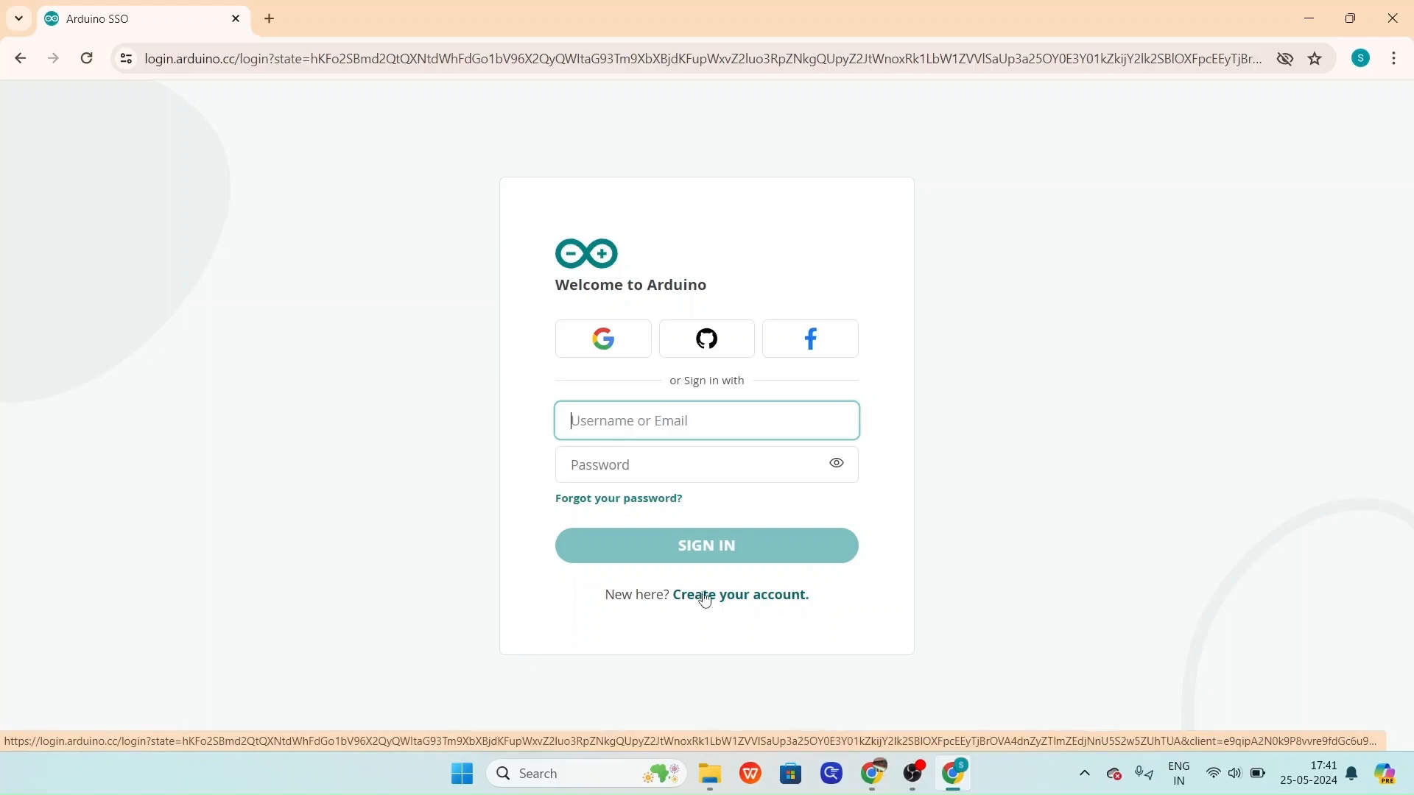
{"action": "left_click", "coordinate": [720, 420]}
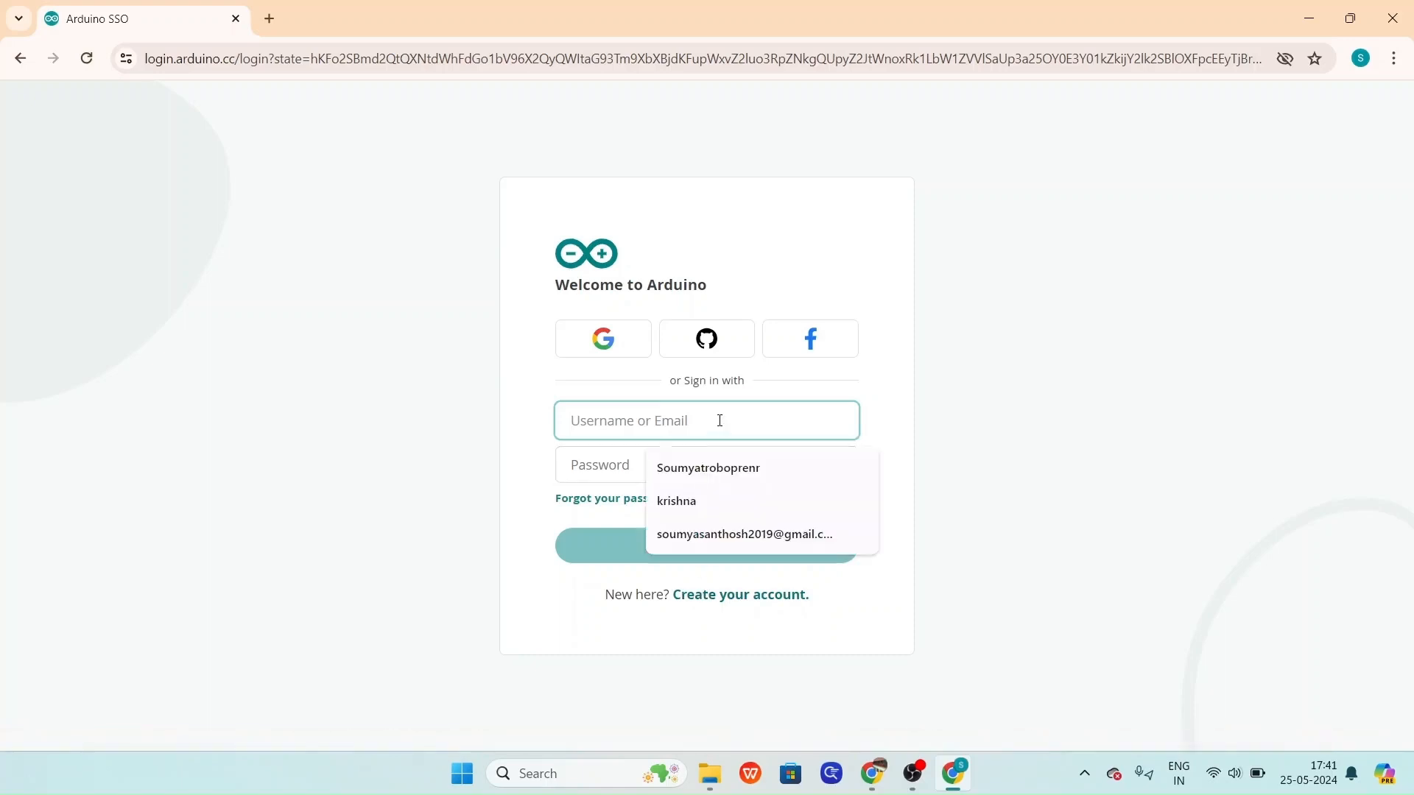
{"action": "left_click", "coordinate": [720, 534]}
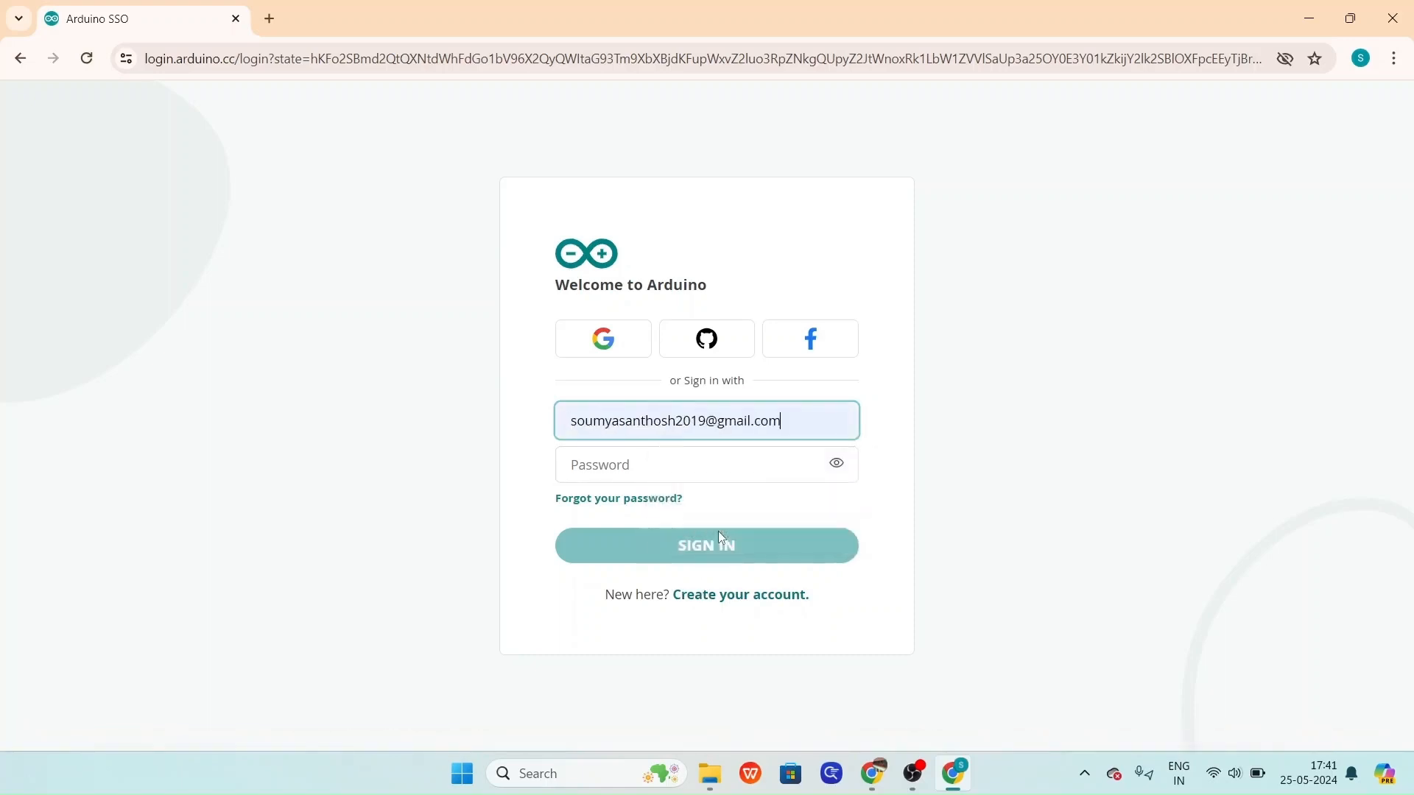
{"action": "left_click", "coordinate": [719, 461]}
{"action": "type", "text": "••••••"}
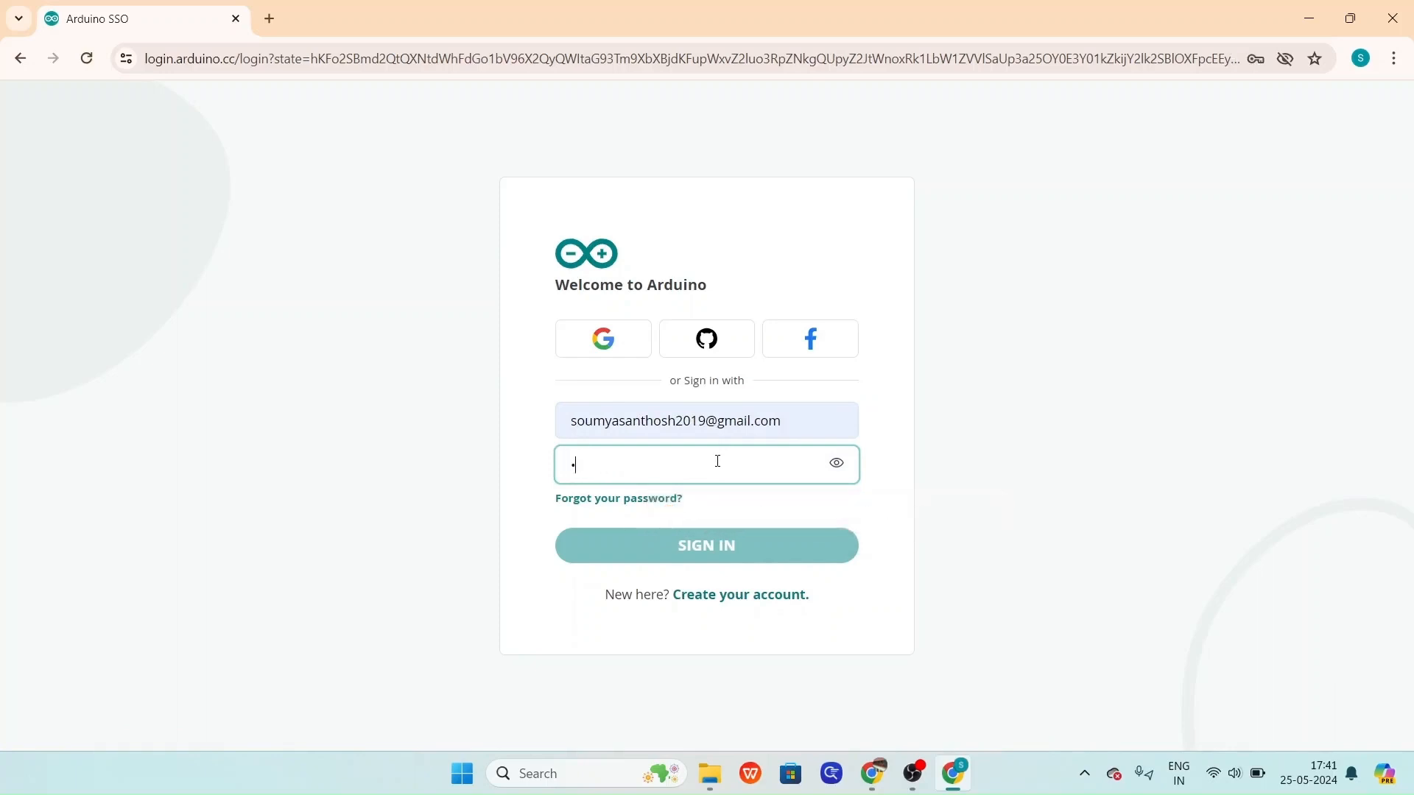
{"action": "type", "text": "•••••"}
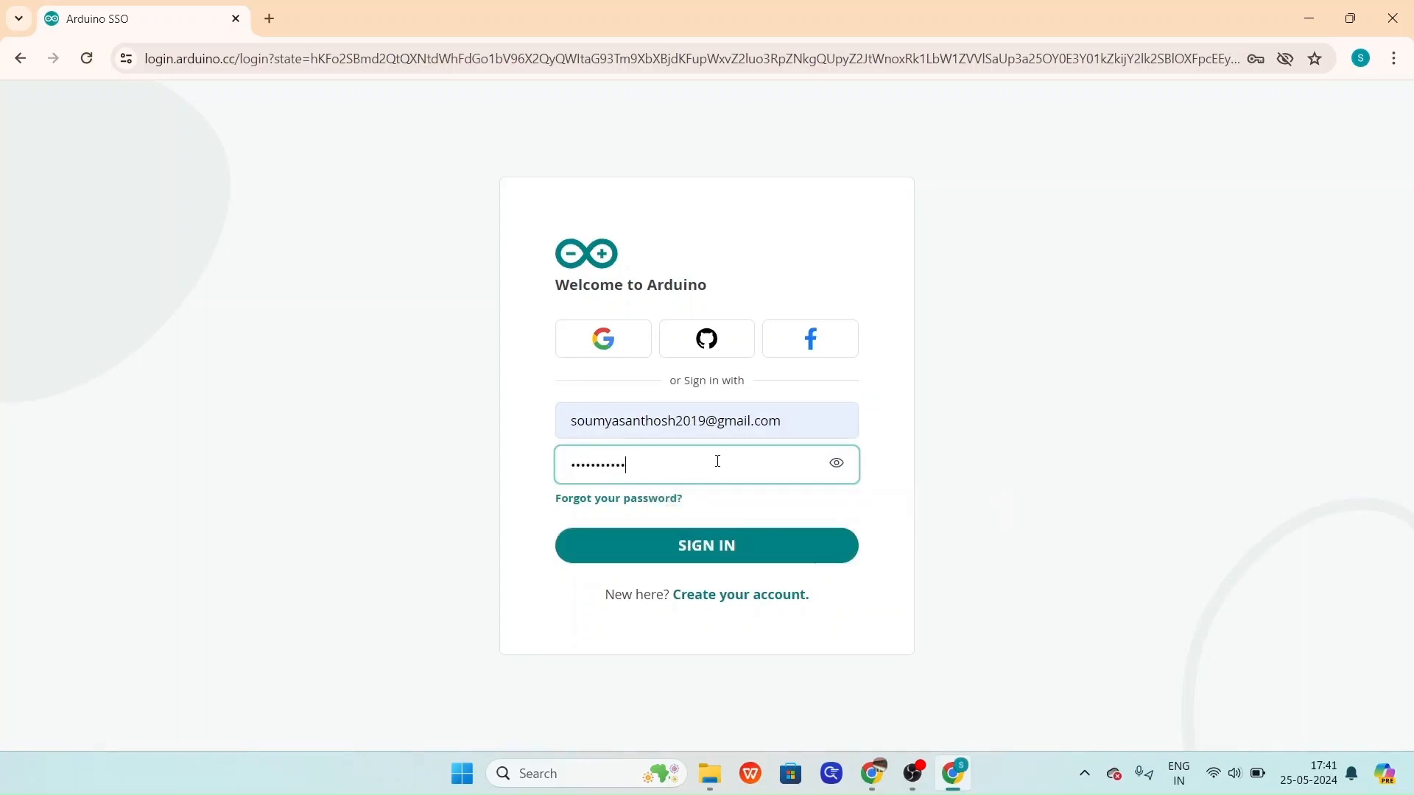
{"action": "left_click", "coordinate": [741, 547]}
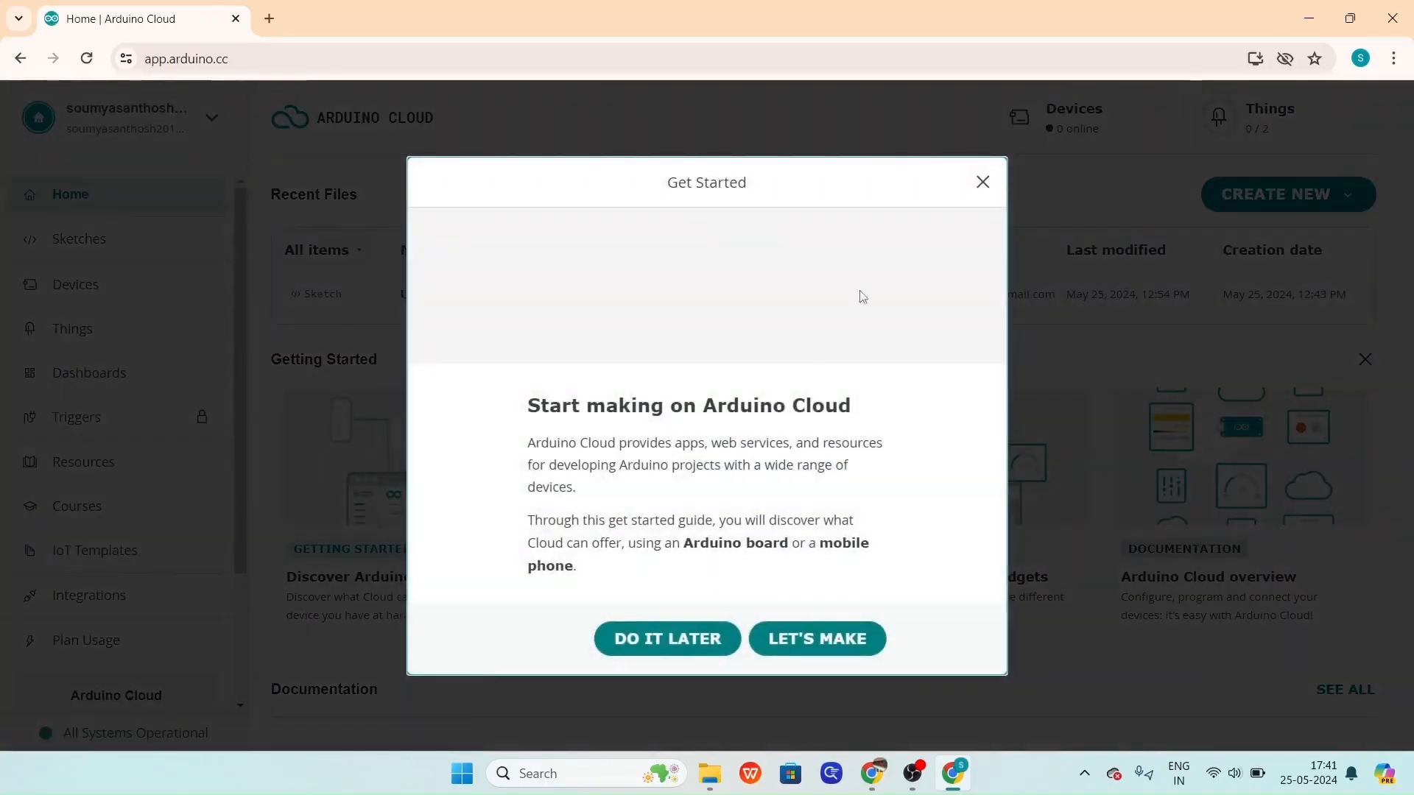
Dismiss the Get Started guide and create a new Thing in Arduino Cloud.
{"action": "left_click", "coordinate": [983, 180]}
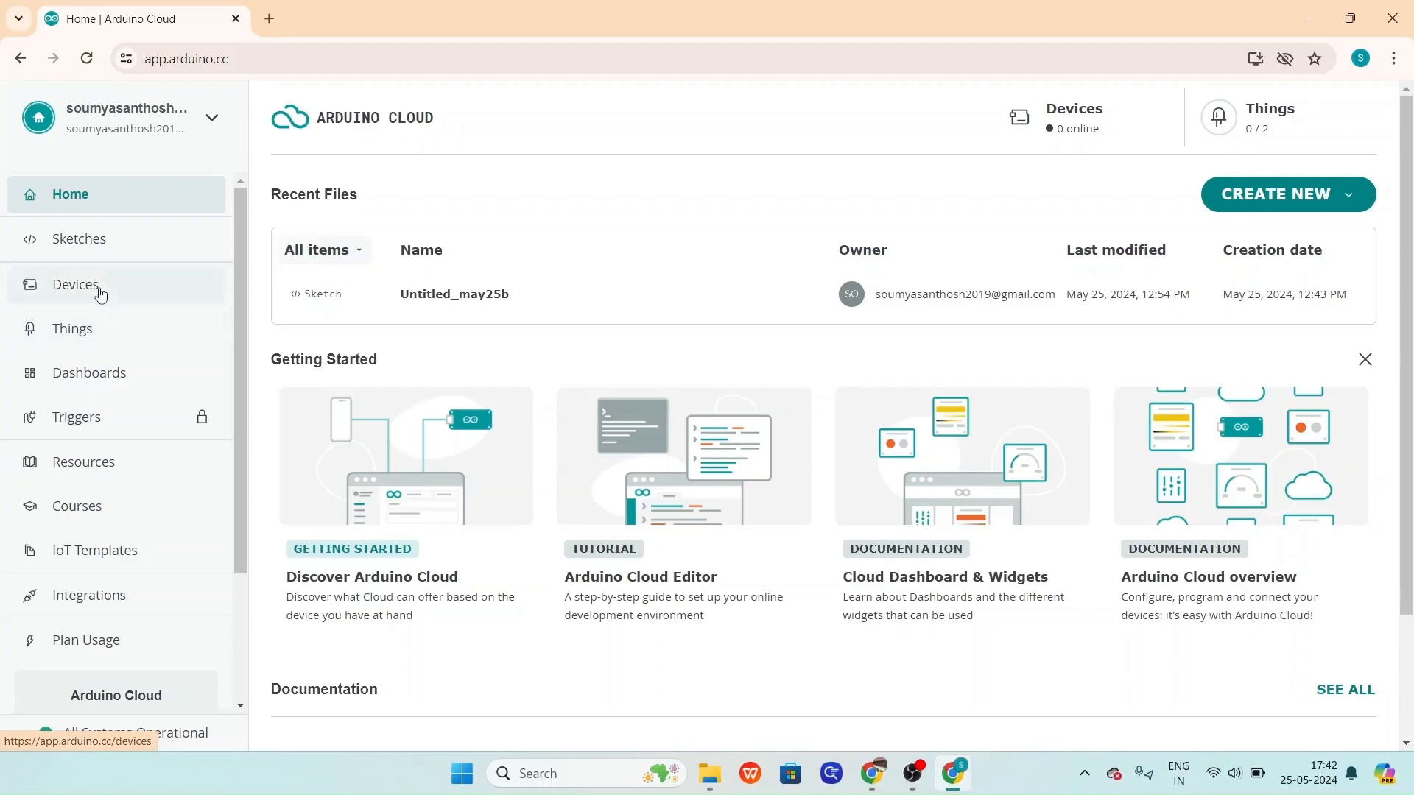
{"action": "left_click", "coordinate": [81, 335]}
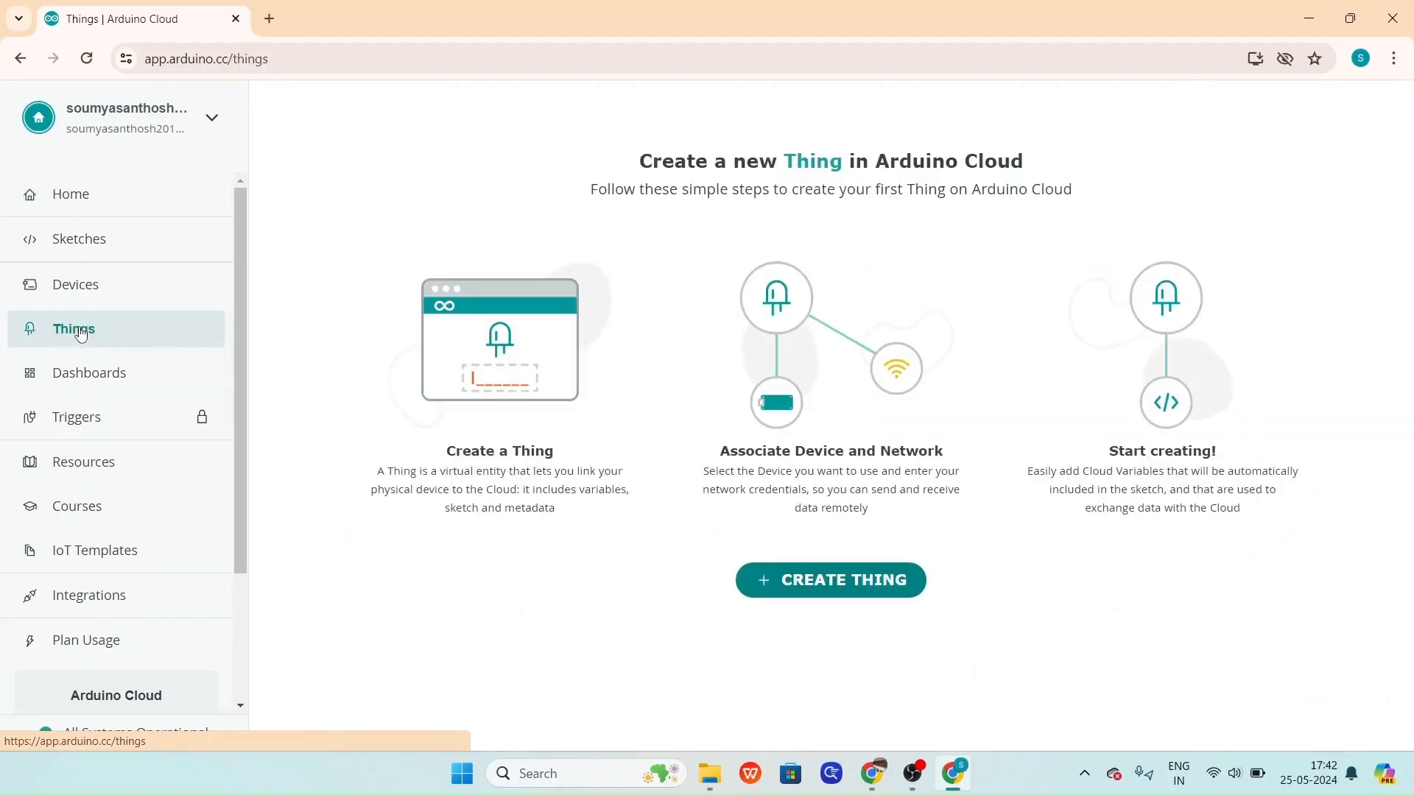
{"action": "left_click", "coordinate": [798, 573]}
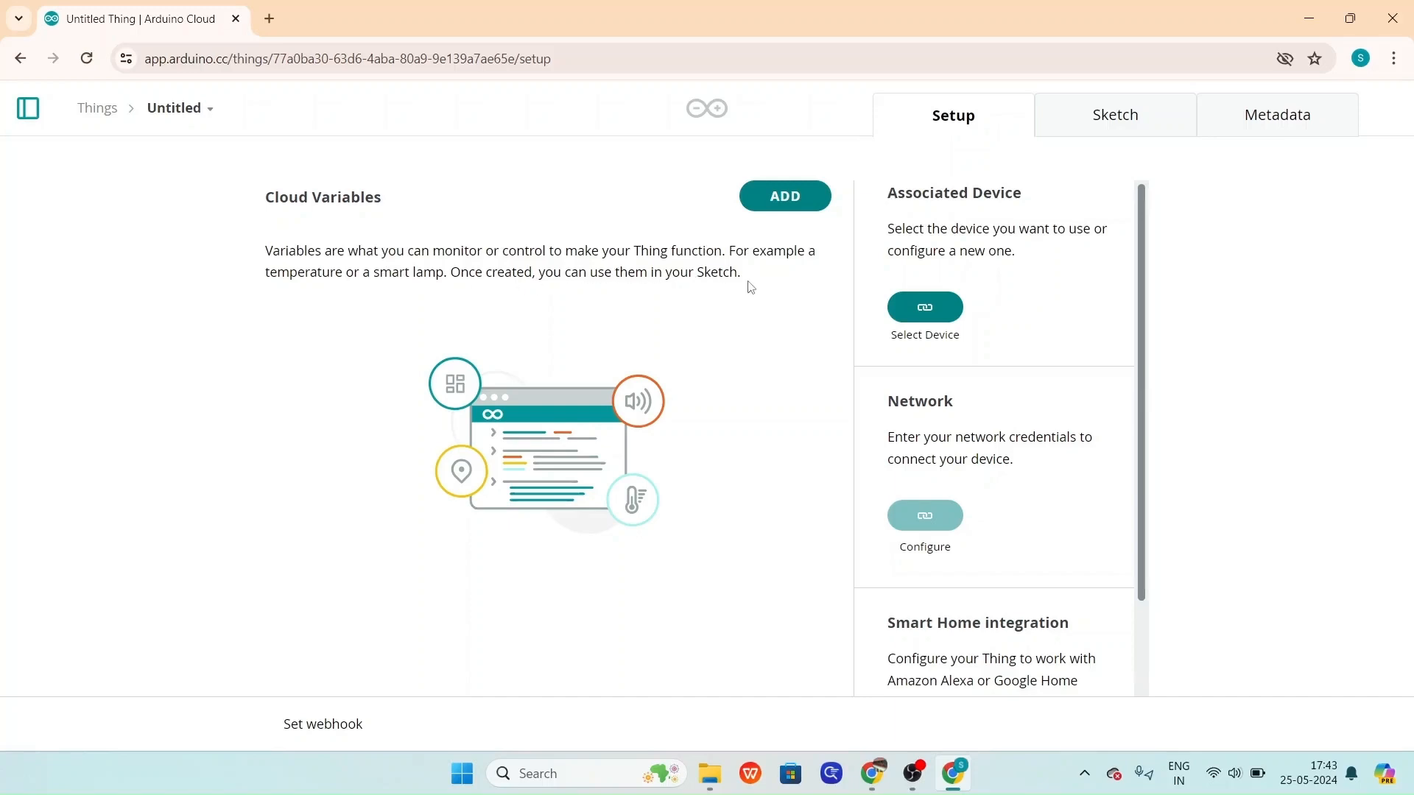
Add a Boolean cloud variable named LED to the Thing, with Read & Write permission and the On change update policy.
{"action": "left_click", "coordinate": [785, 198]}
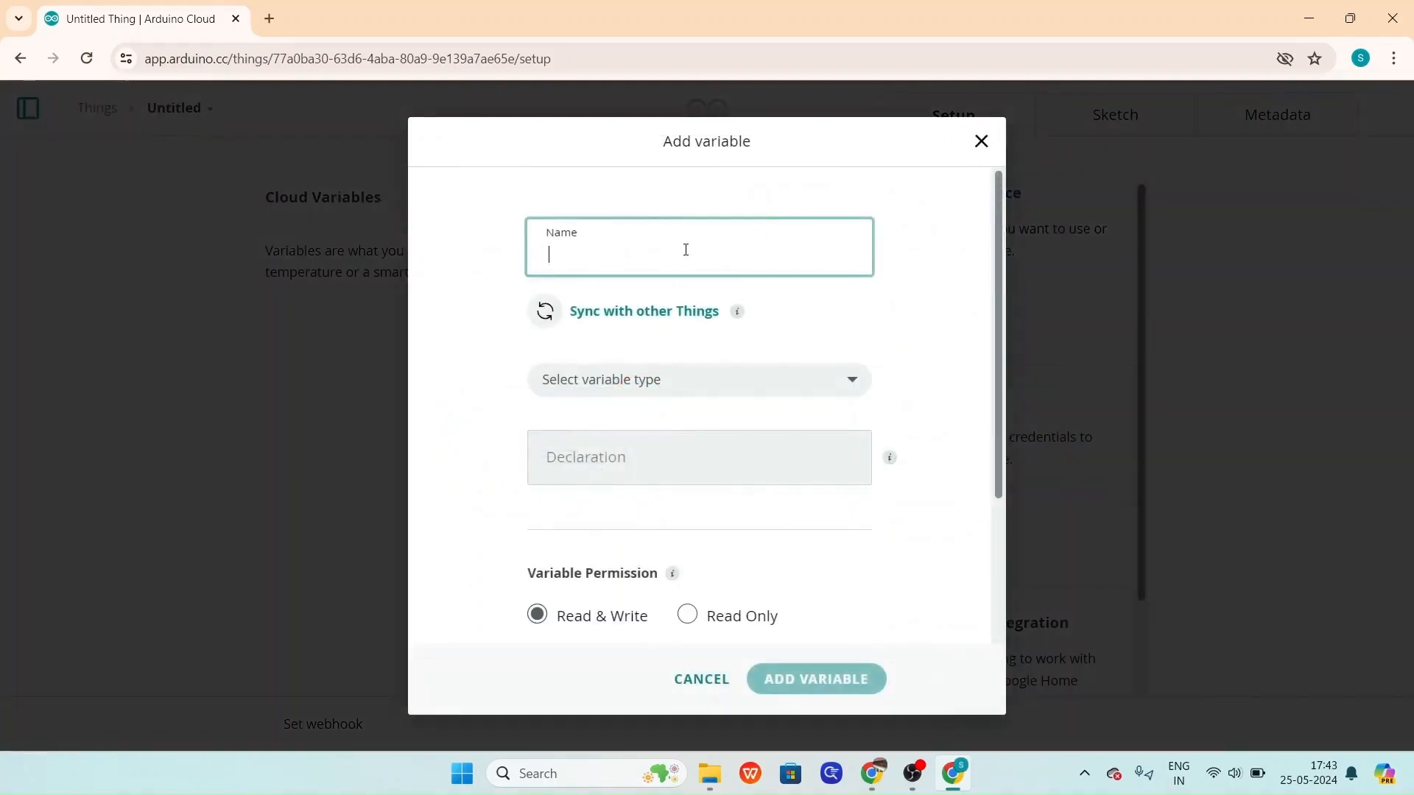
{"action": "type", "text": "LED"}
{"action": "left_click", "coordinate": [851, 382]}
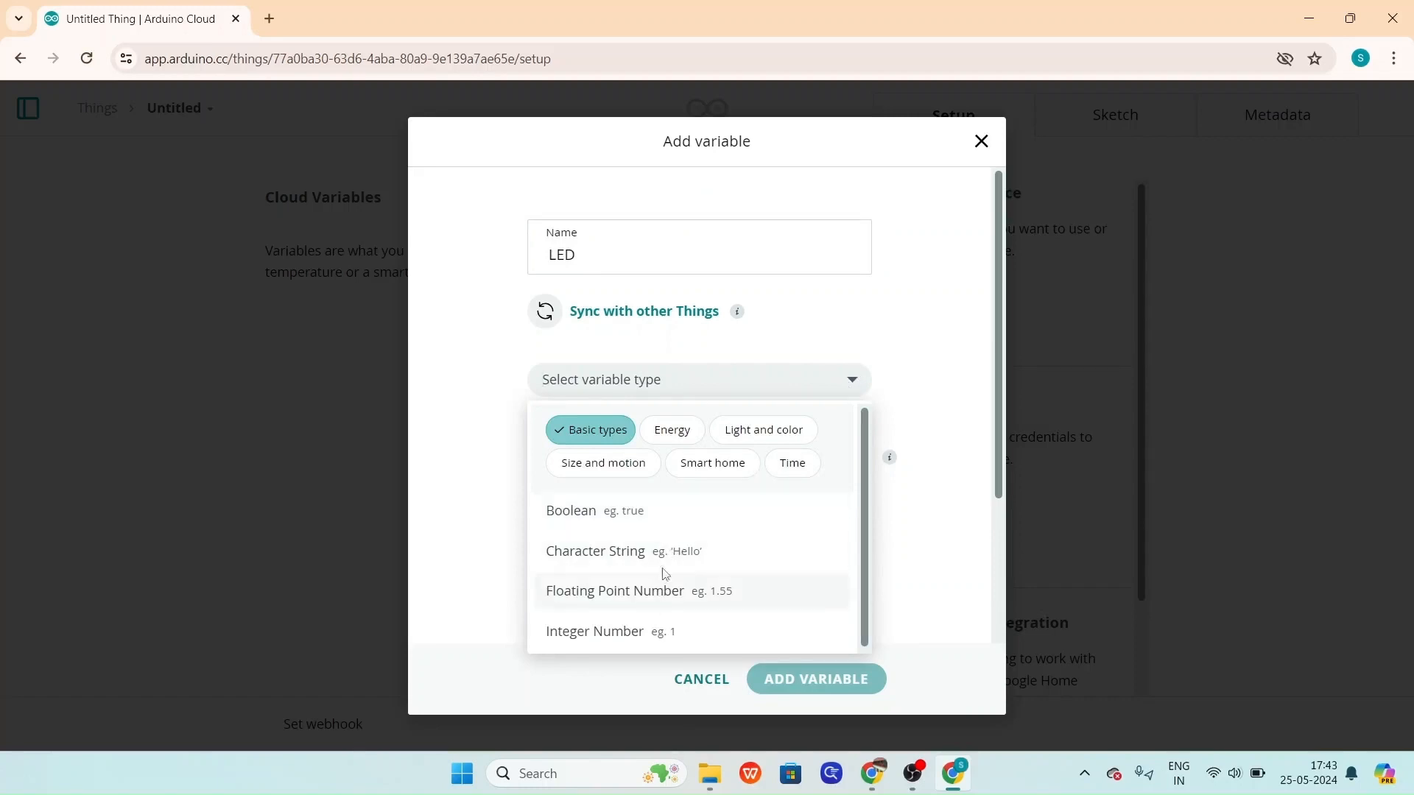
{"action": "left_click", "coordinate": [680, 526]}
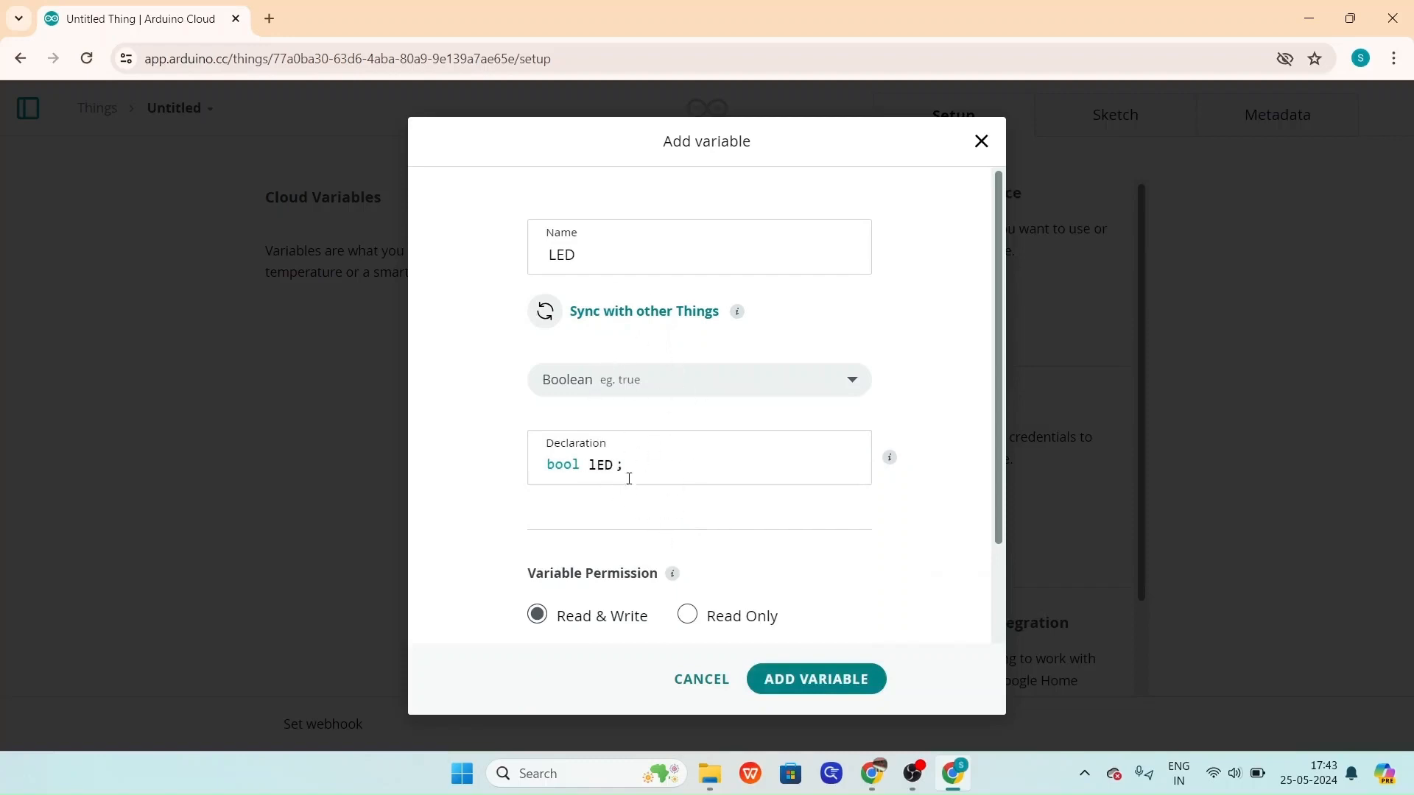
{"action": "left_click", "coordinate": [544, 466]}
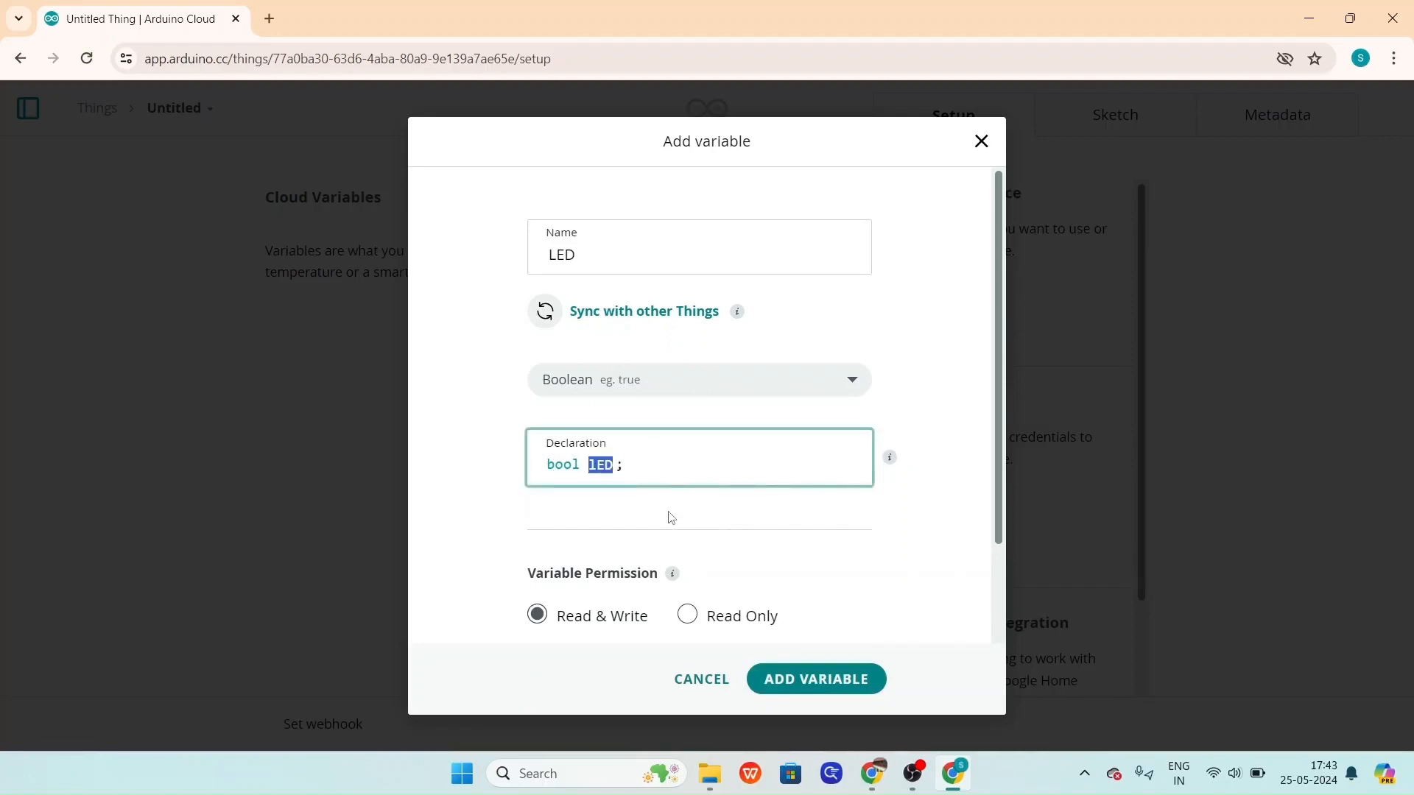
{"action": "scroll", "coordinate": [668, 515], "scroll_direction": "down", "scroll_amount": 2}
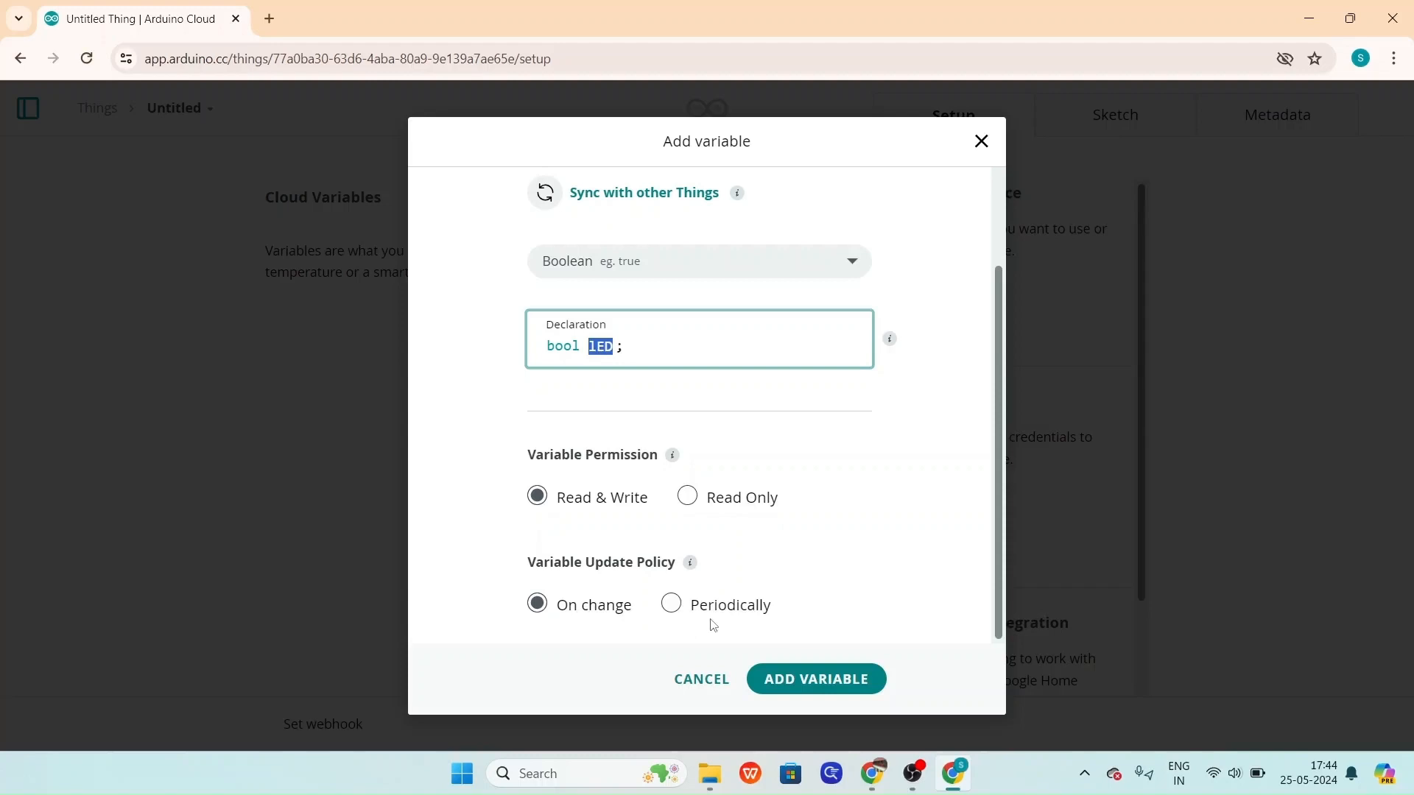
{"action": "left_click", "coordinate": [789, 678]}
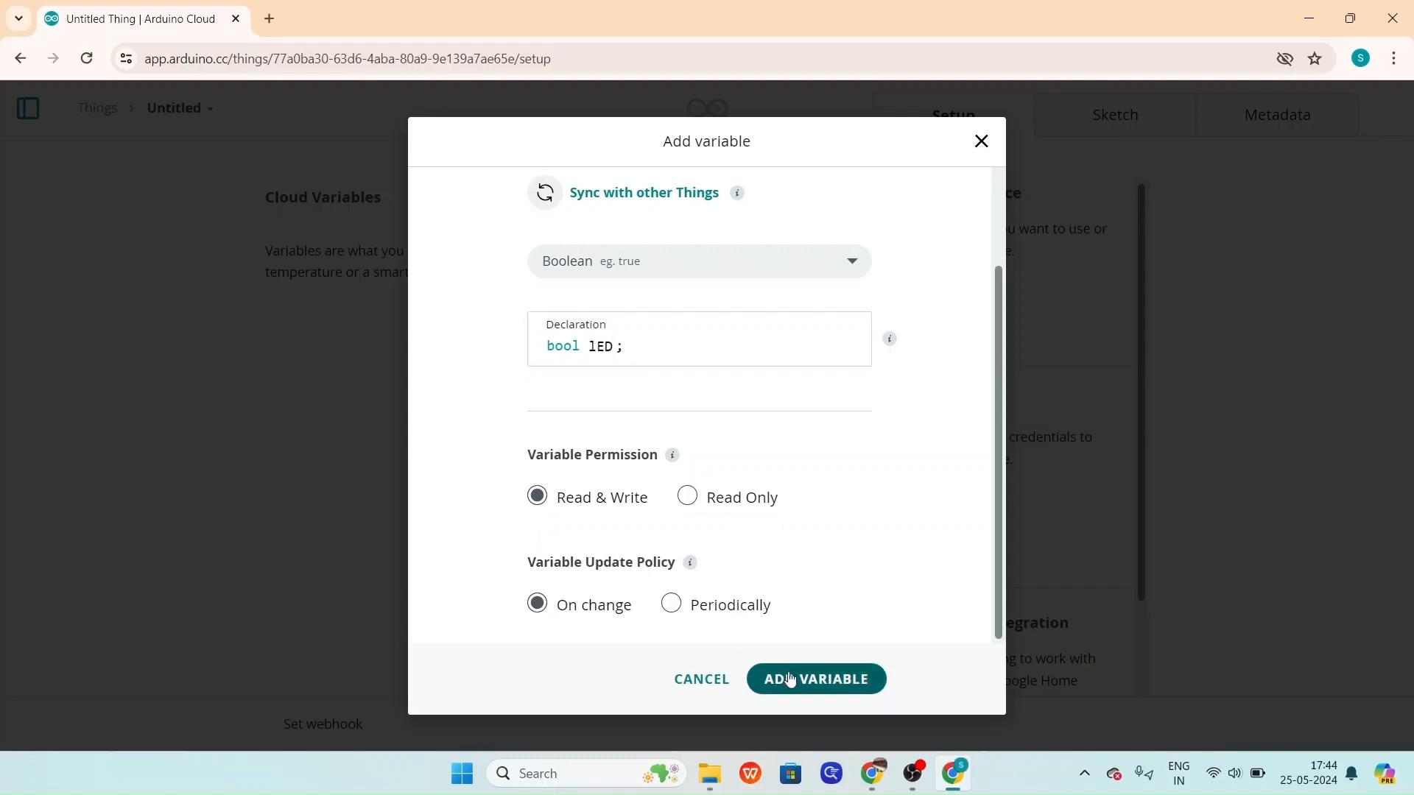
{"action": "left_click", "coordinate": [790, 679]}
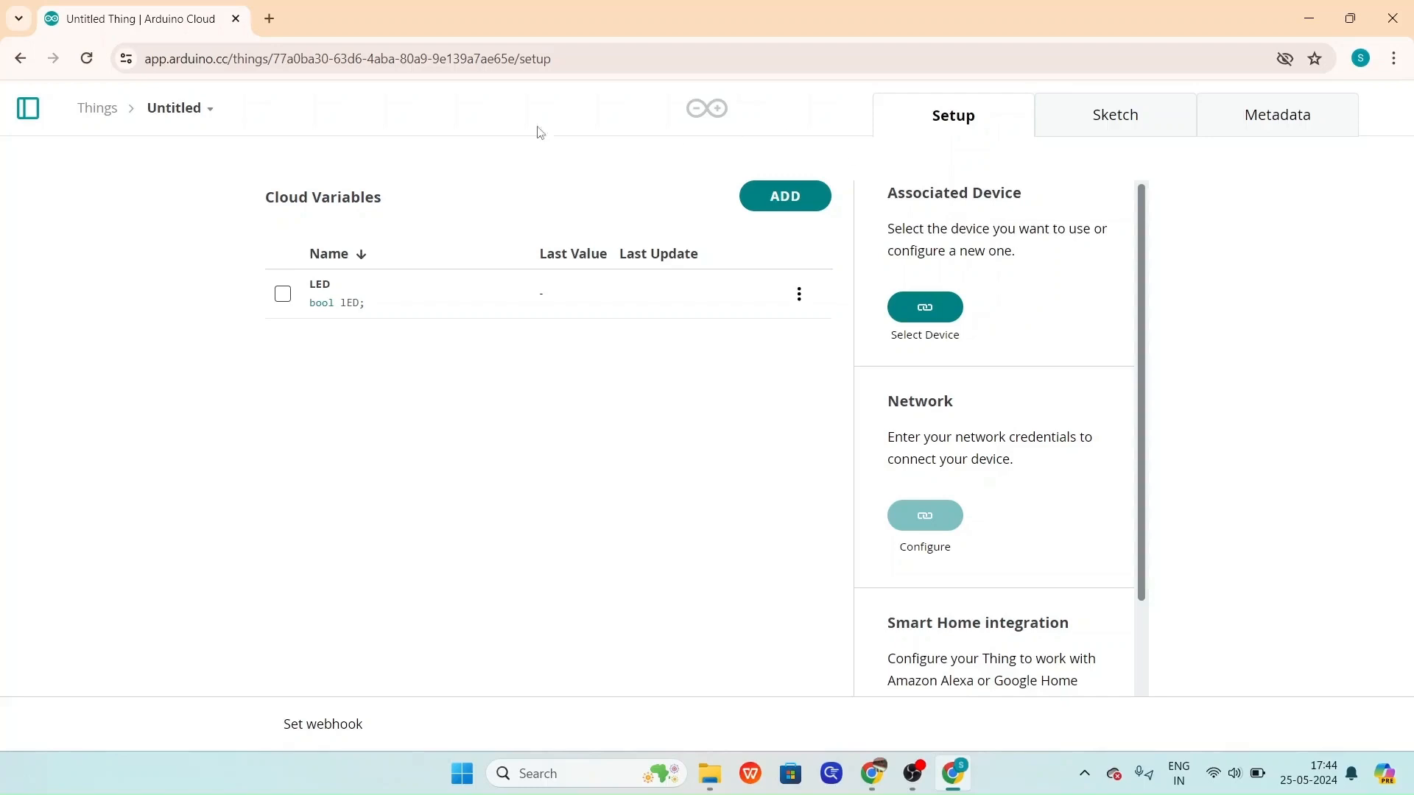
Leave the Thing setup, go to Devices and start adding a third party device.
{"action": "left_click", "coordinate": [20, 58]}
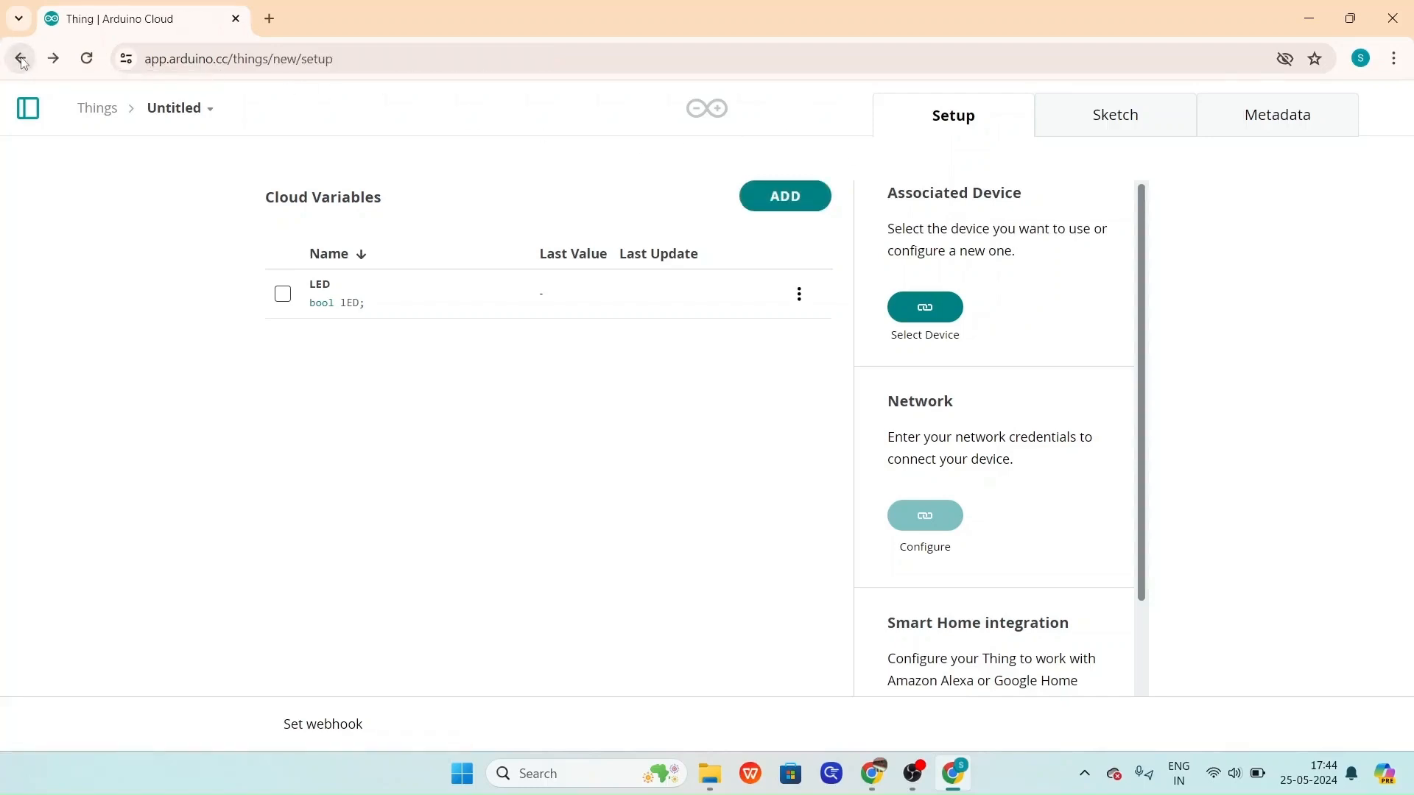
{"action": "left_click", "coordinate": [22, 59]}
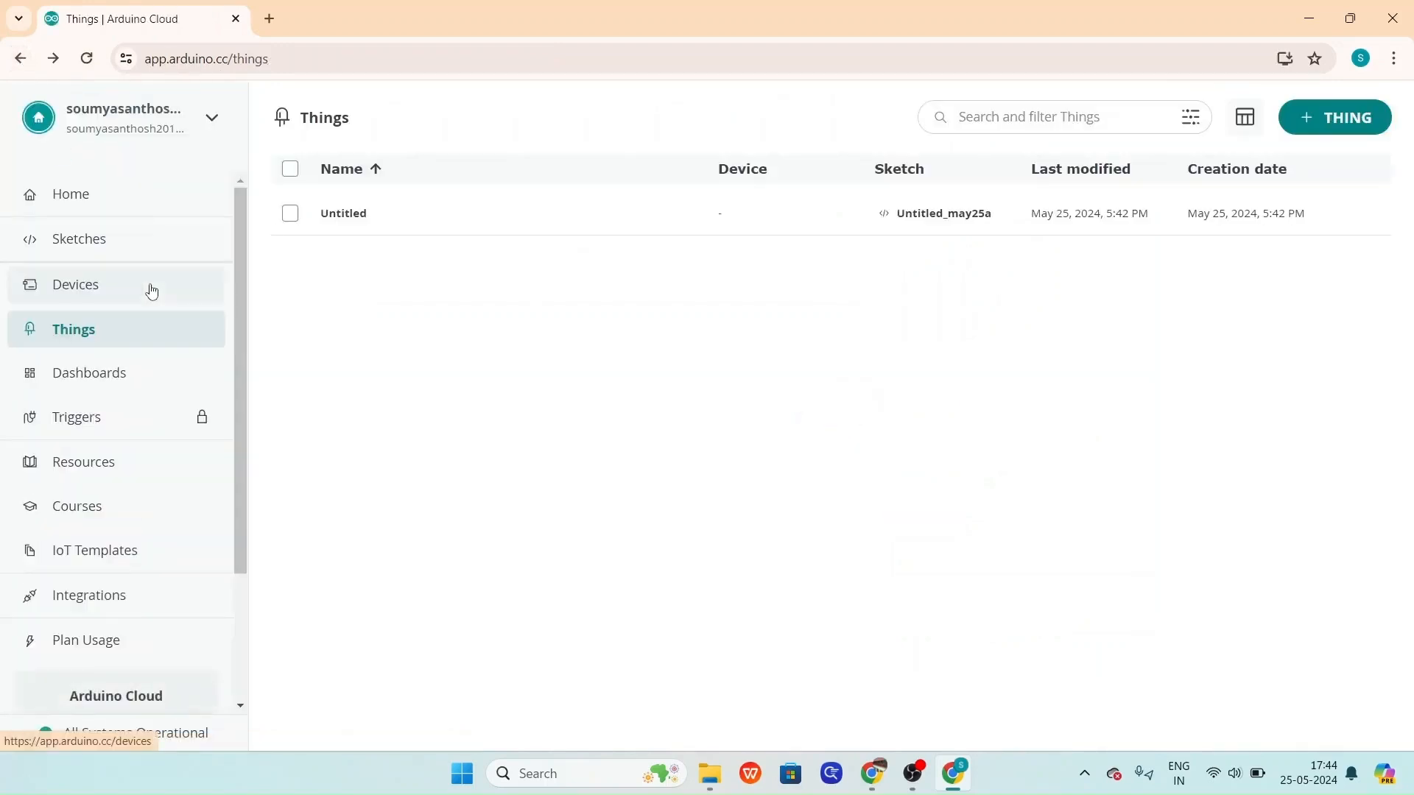
{"action": "left_click", "coordinate": [110, 293]}
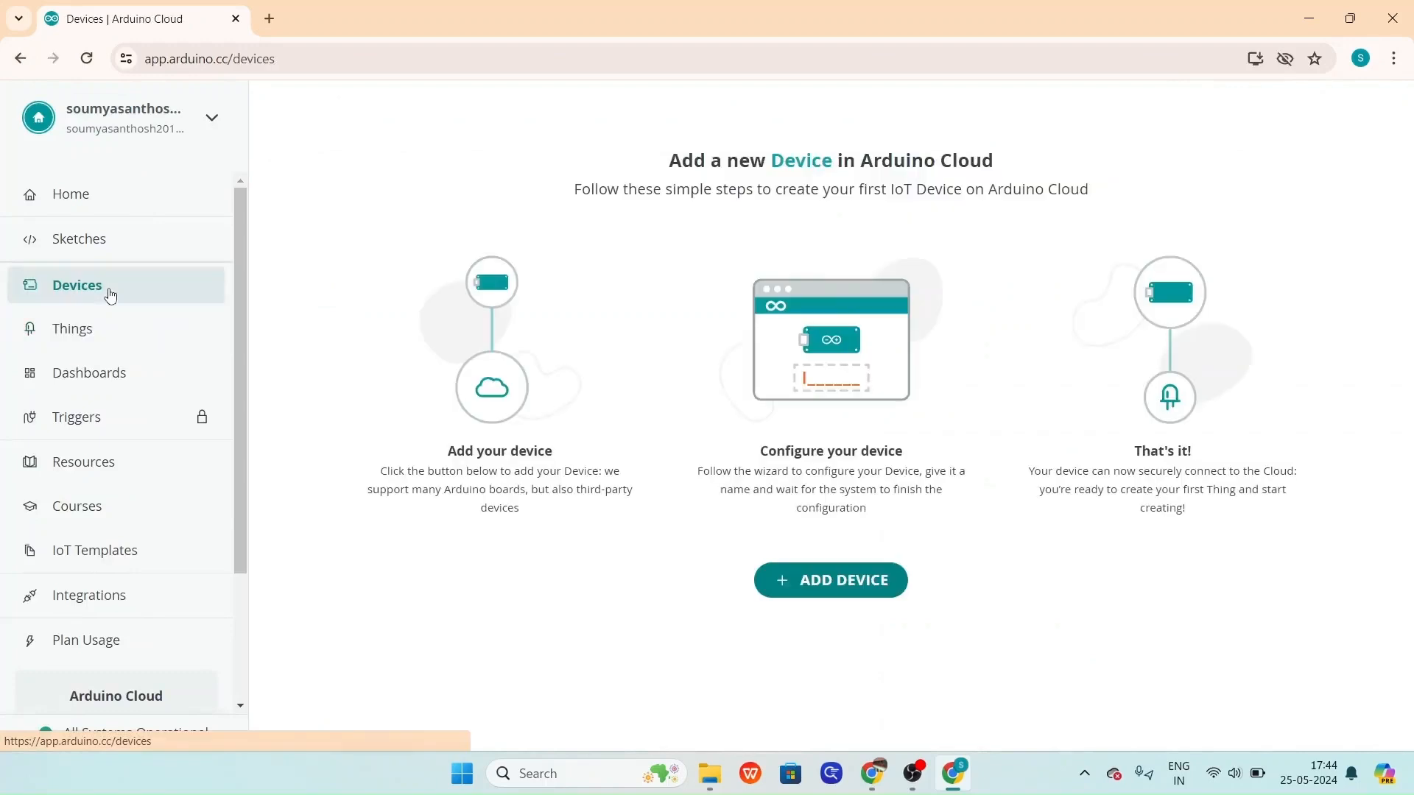
{"action": "left_click", "coordinate": [794, 580]}
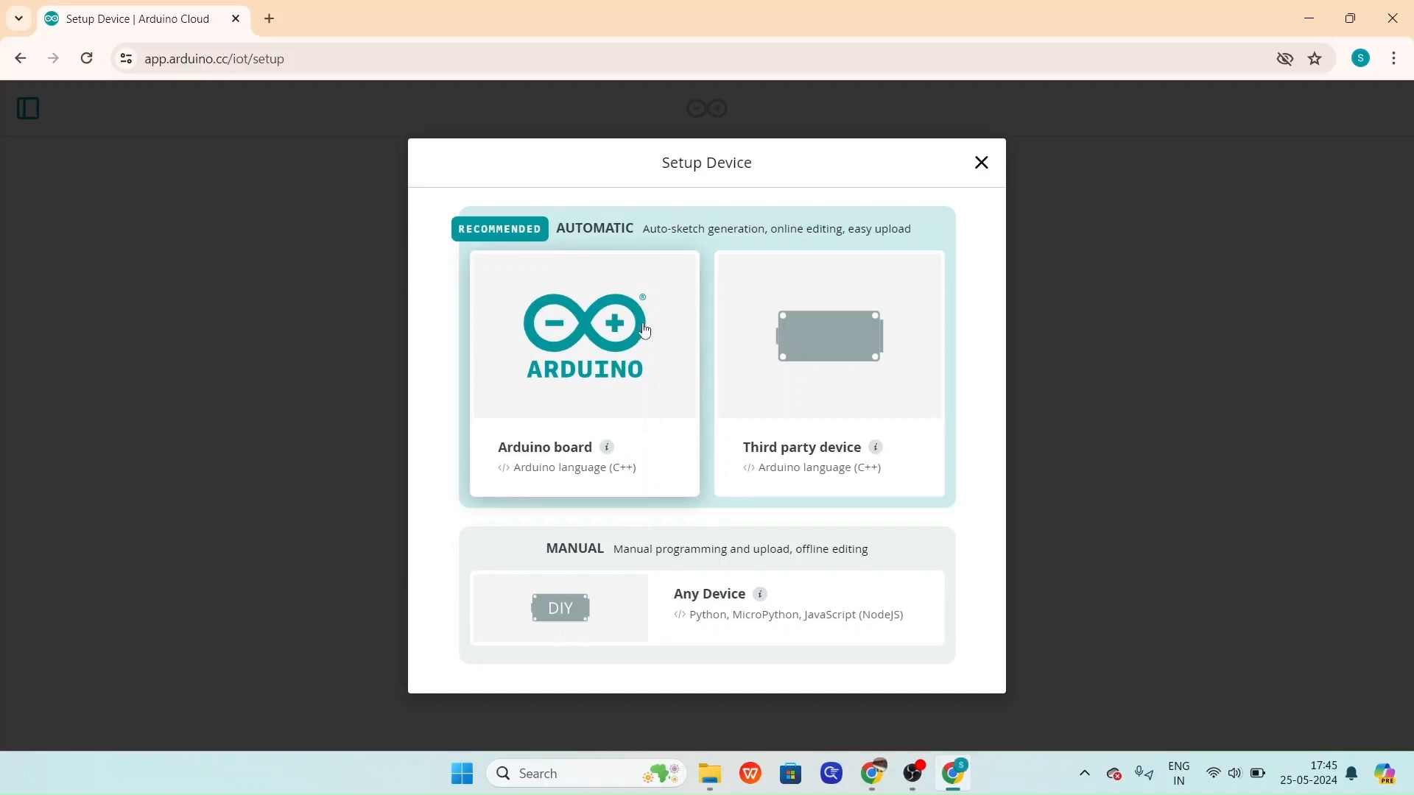
{"action": "left_click", "coordinate": [766, 364]}
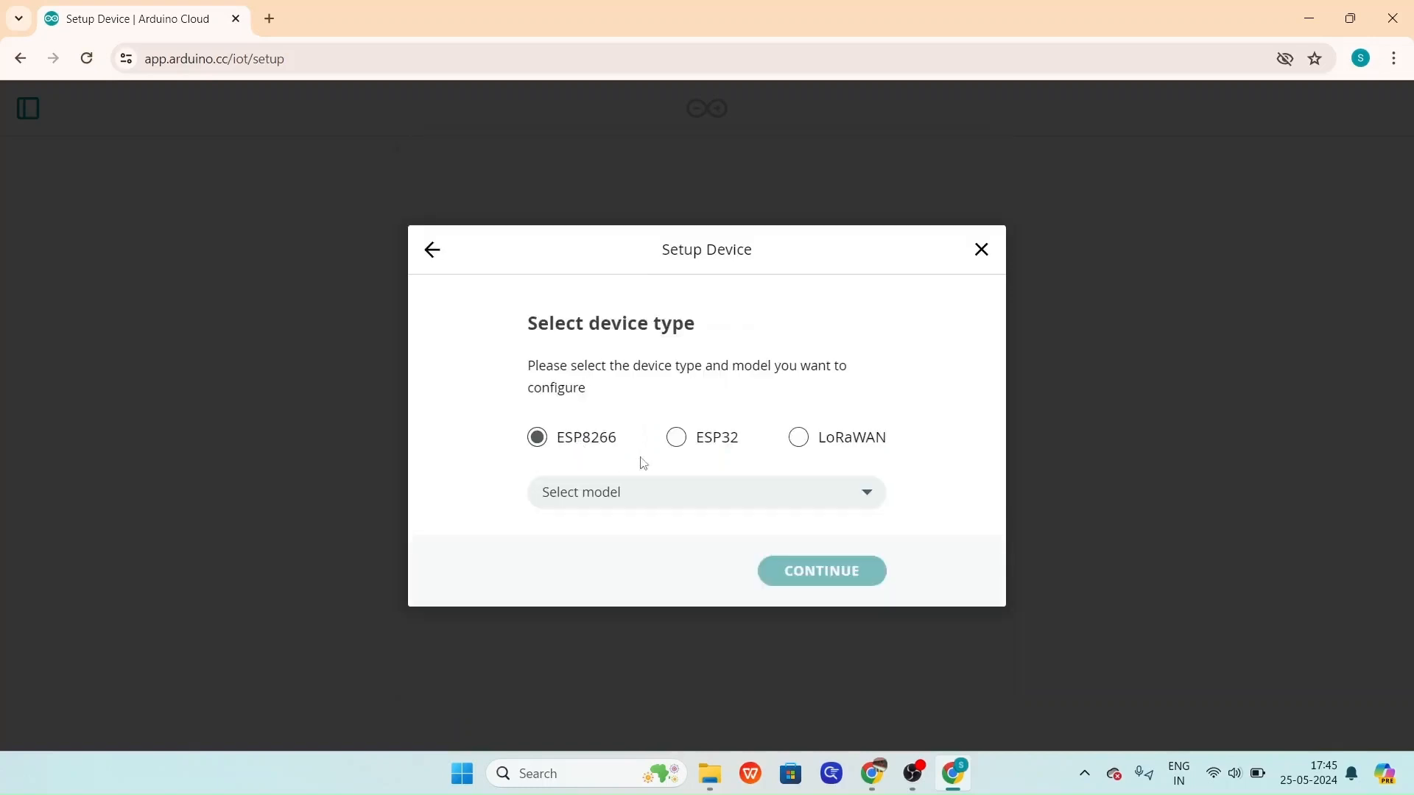
Set the device type to ESP32 with the DOIT ESP32 DEVKIT V1 model and continue to the device naming stage.
{"action": "left_click", "coordinate": [684, 440]}
{"action": "left_click", "coordinate": [865, 500]}
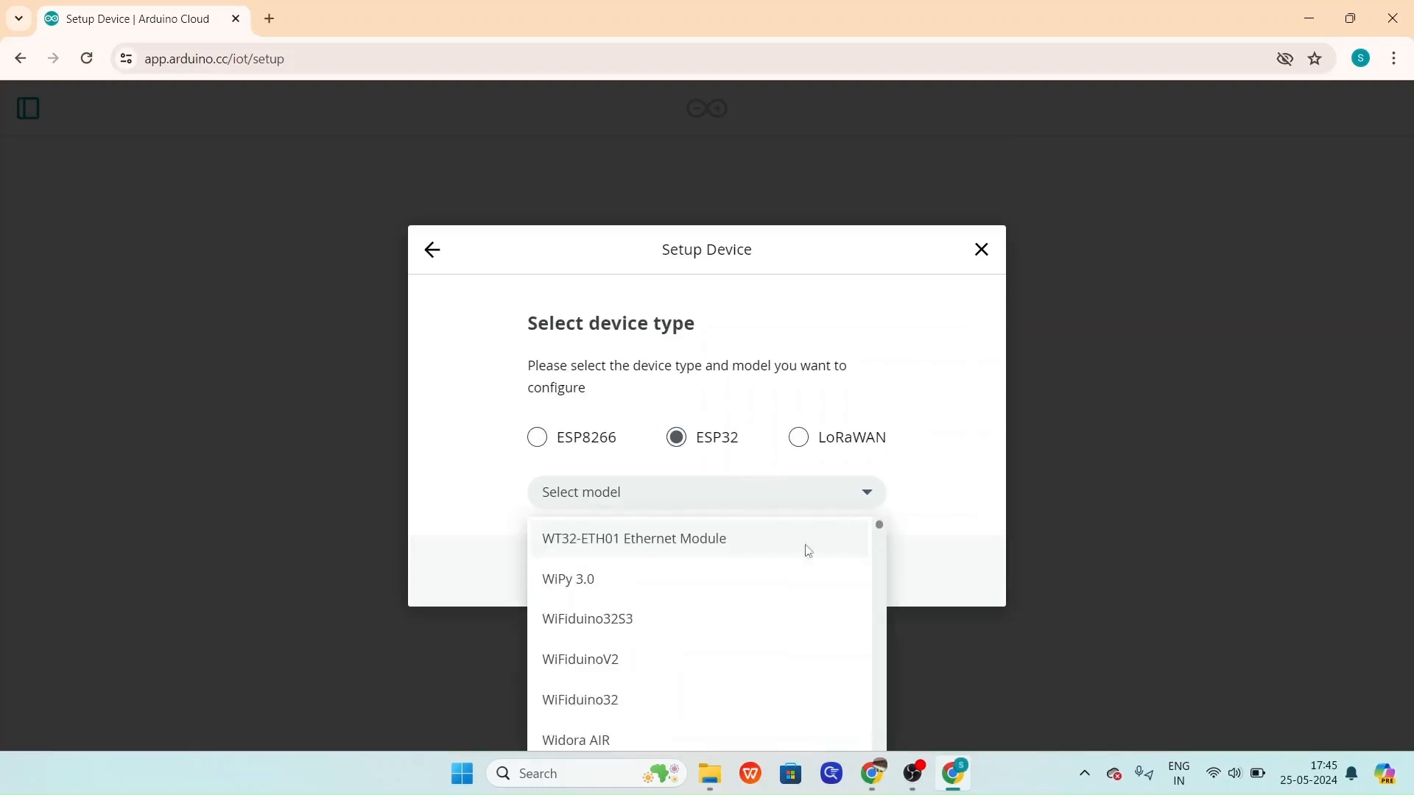
{"action": "scroll", "coordinate": [759, 565], "scroll_direction": "down", "scroll_amount": 10}
{"action": "scroll", "coordinate": [762, 567], "scroll_direction": "down", "scroll_amount": 15}
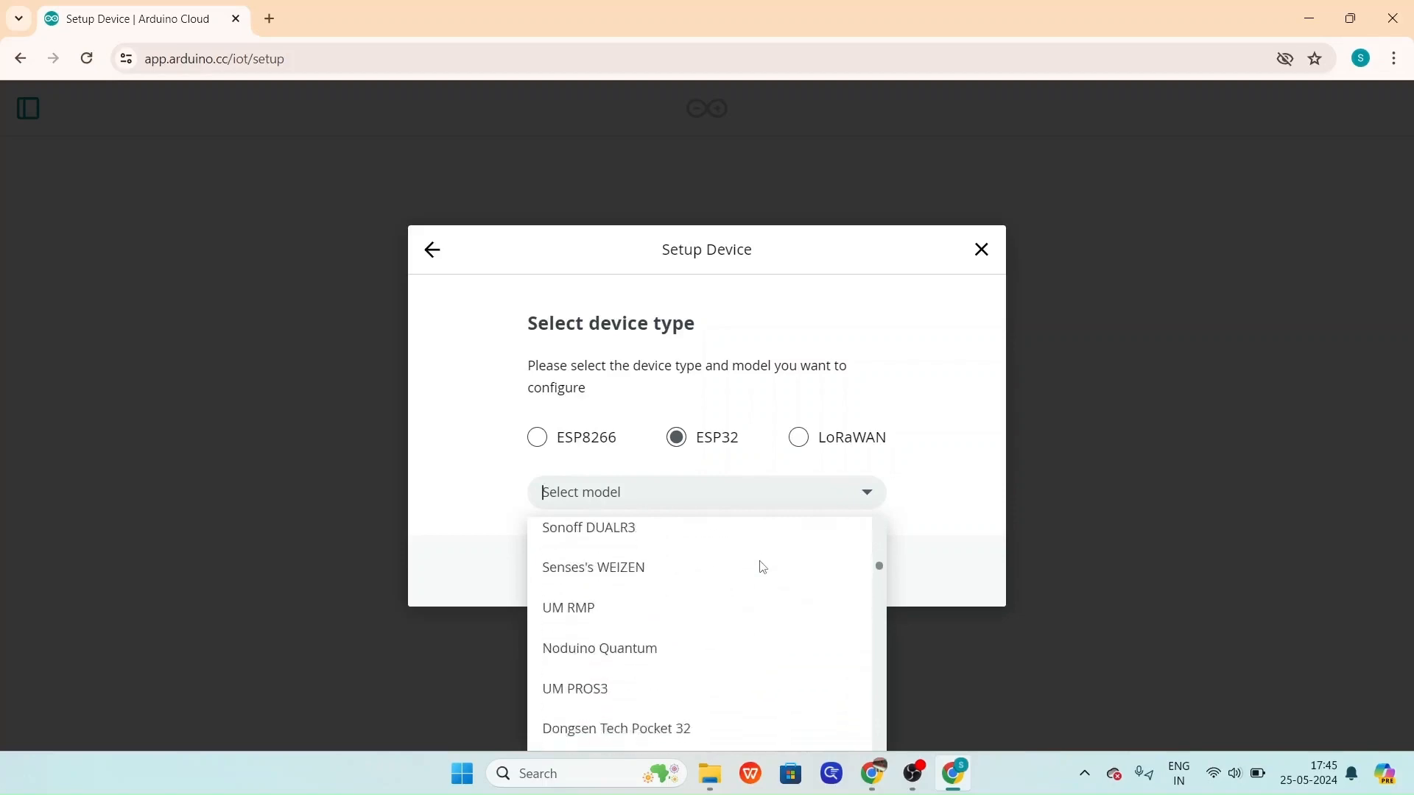
{"action": "scroll", "coordinate": [762, 567], "scroll_direction": "down", "scroll_amount": 10}
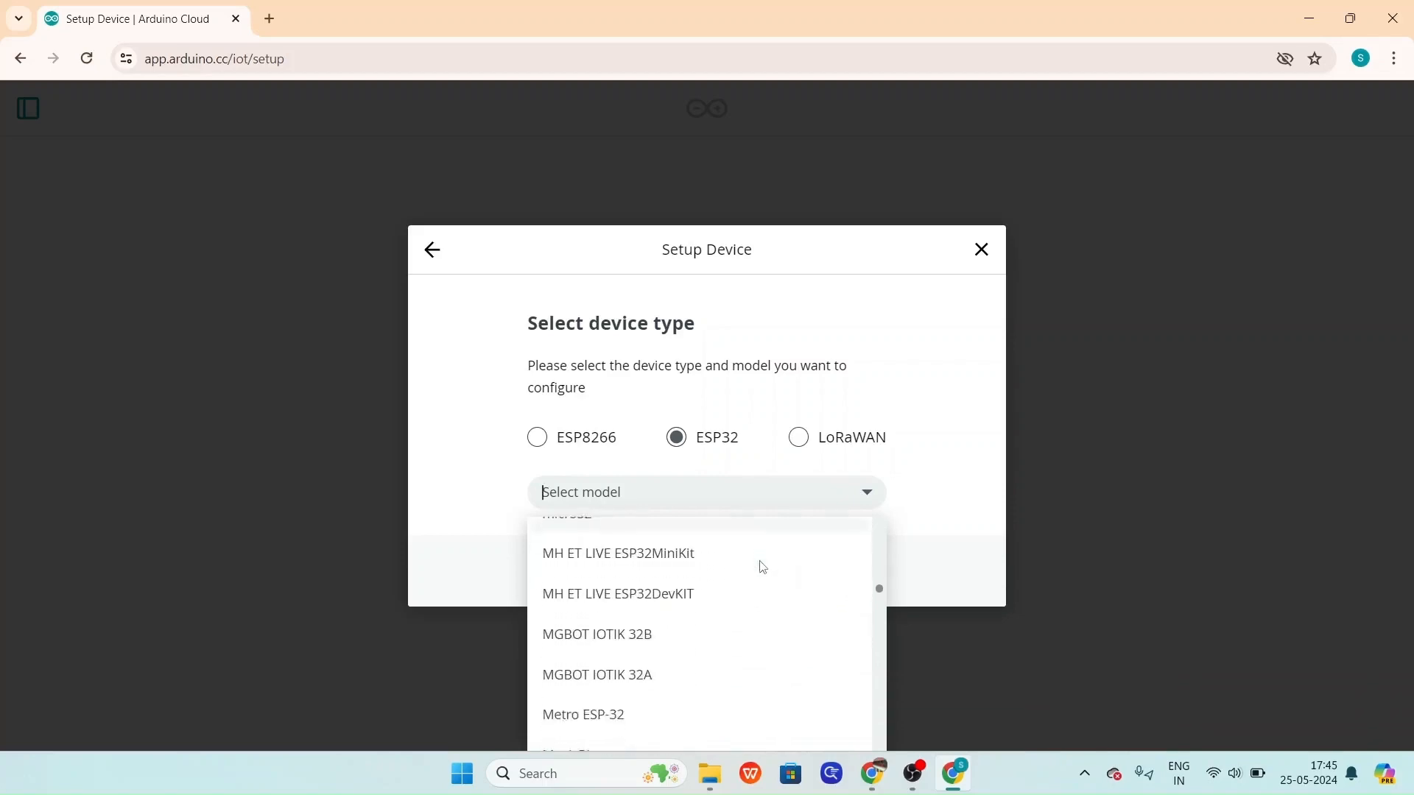
{"action": "scroll", "coordinate": [762, 567], "scroll_direction": "down", "scroll_amount": 10}
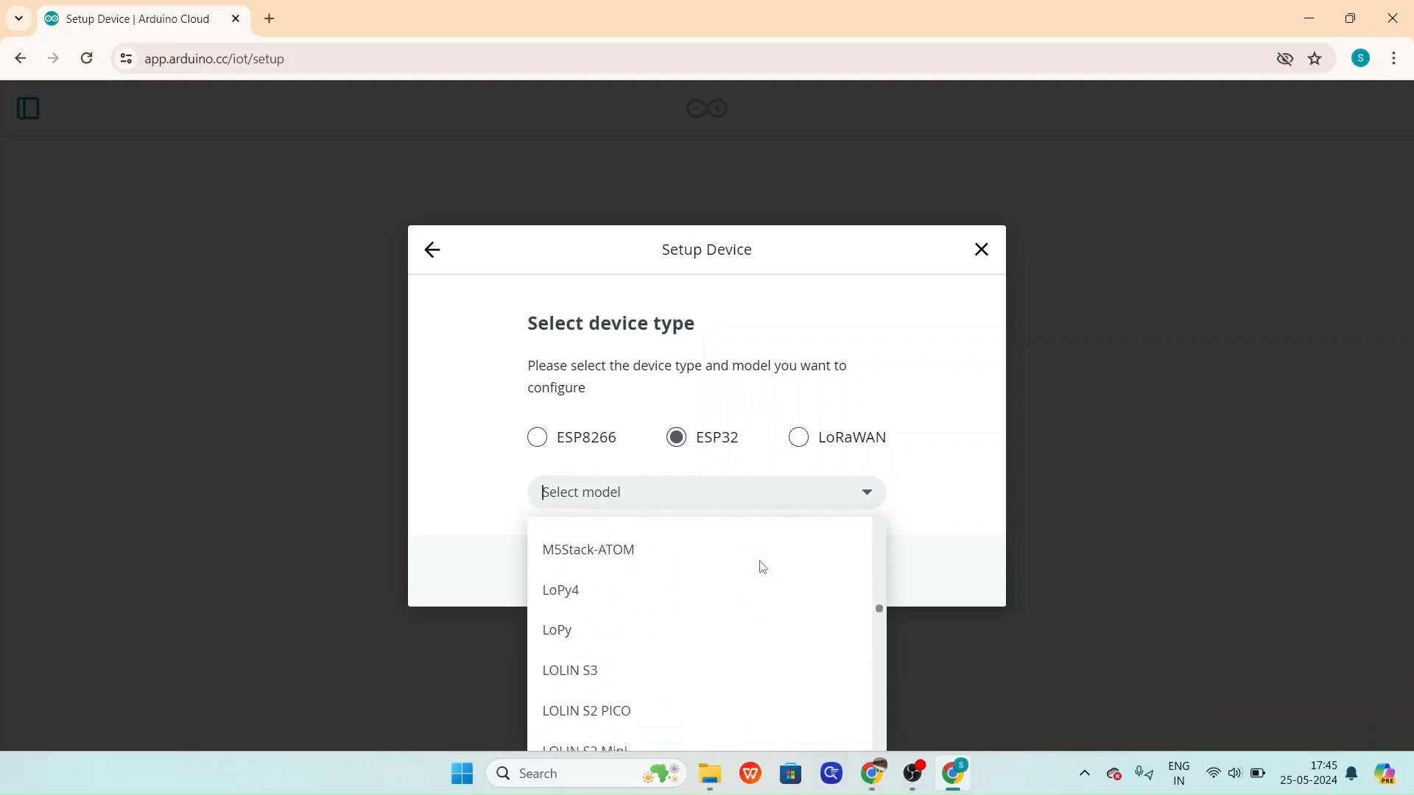
{"action": "scroll", "coordinate": [763, 567], "scroll_direction": "down", "scroll_amount": 5}
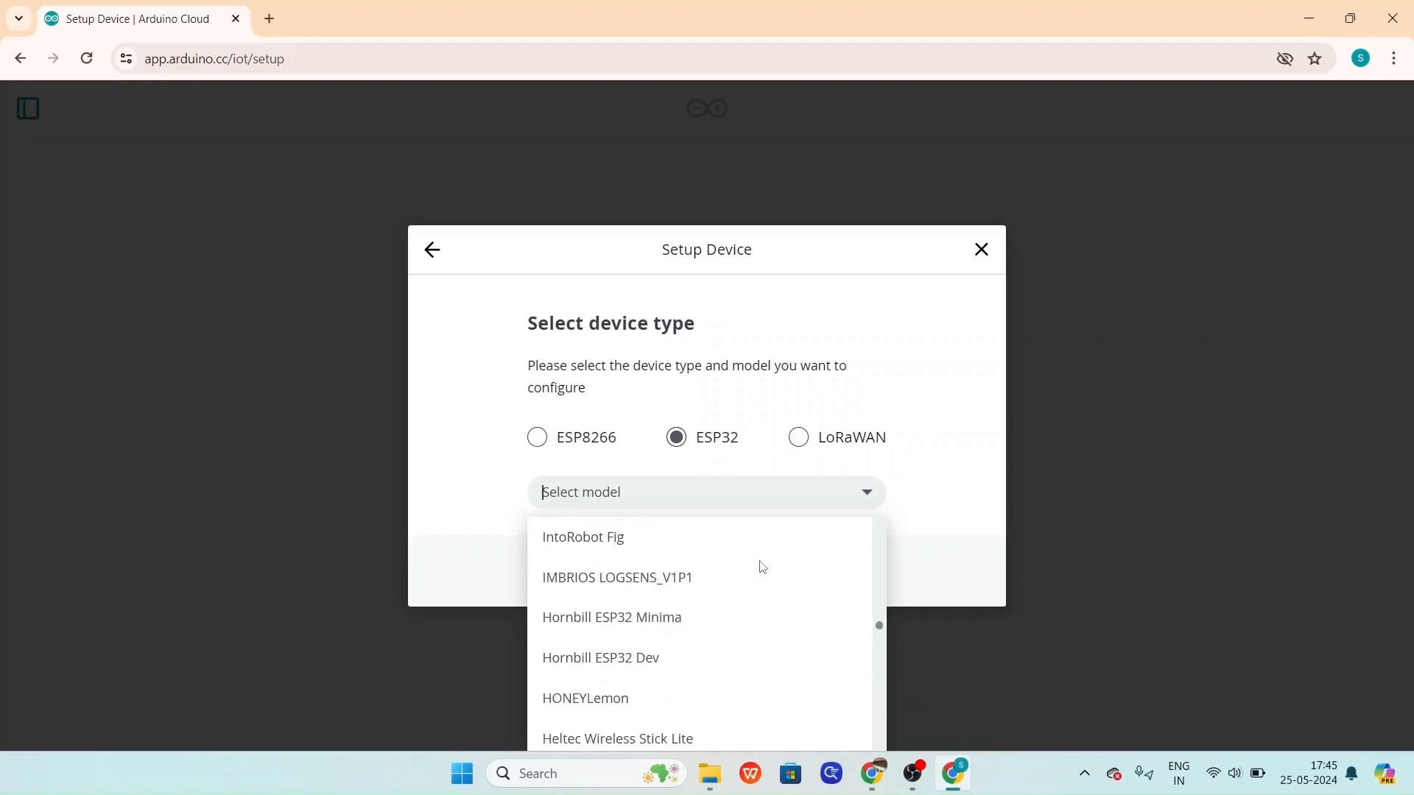
{"action": "scroll", "coordinate": [762, 567], "scroll_direction": "down", "scroll_amount": 5}
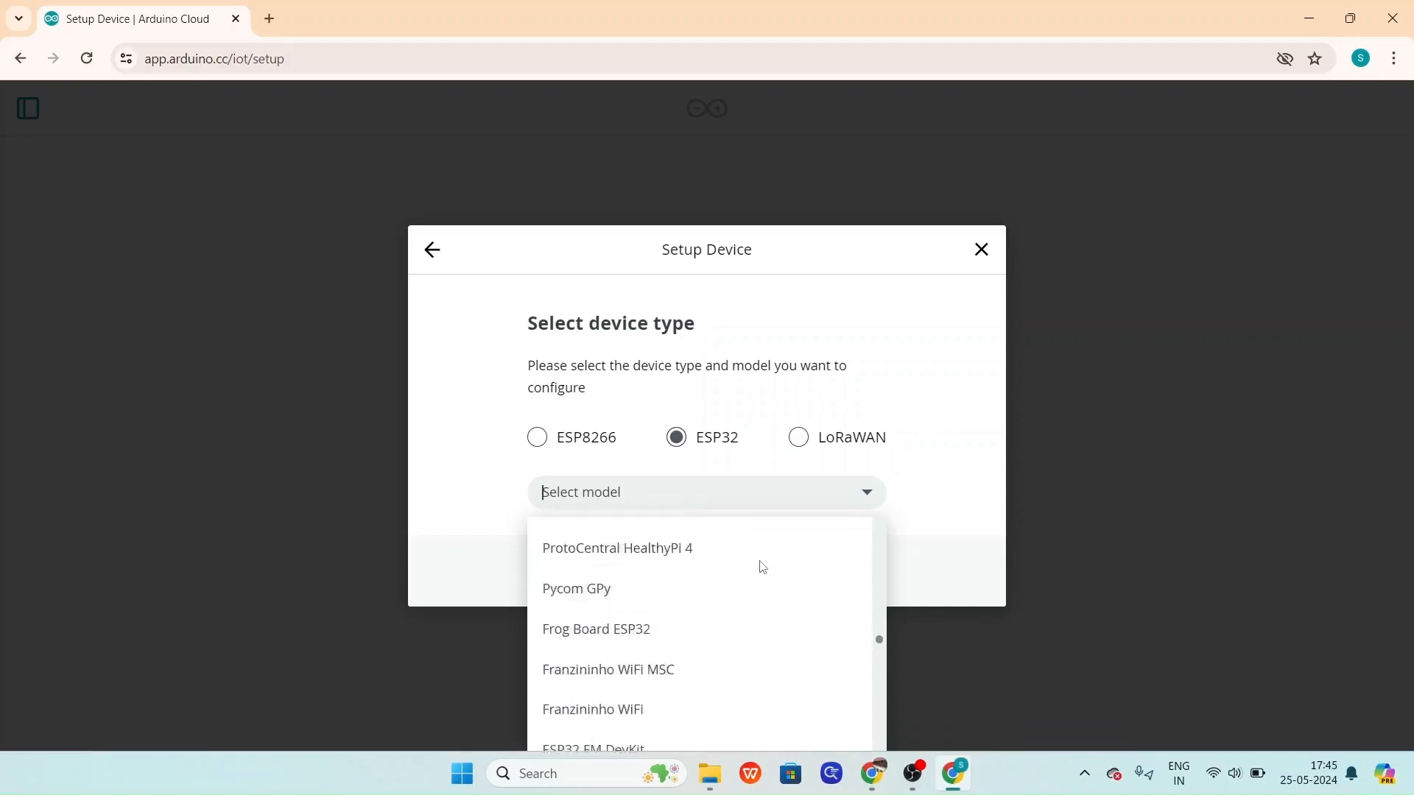
{"action": "scroll", "coordinate": [763, 566], "scroll_direction": "up", "scroll_amount": 2}
{"action": "scroll", "coordinate": [763, 566], "scroll_direction": "down", "scroll_amount": 6}
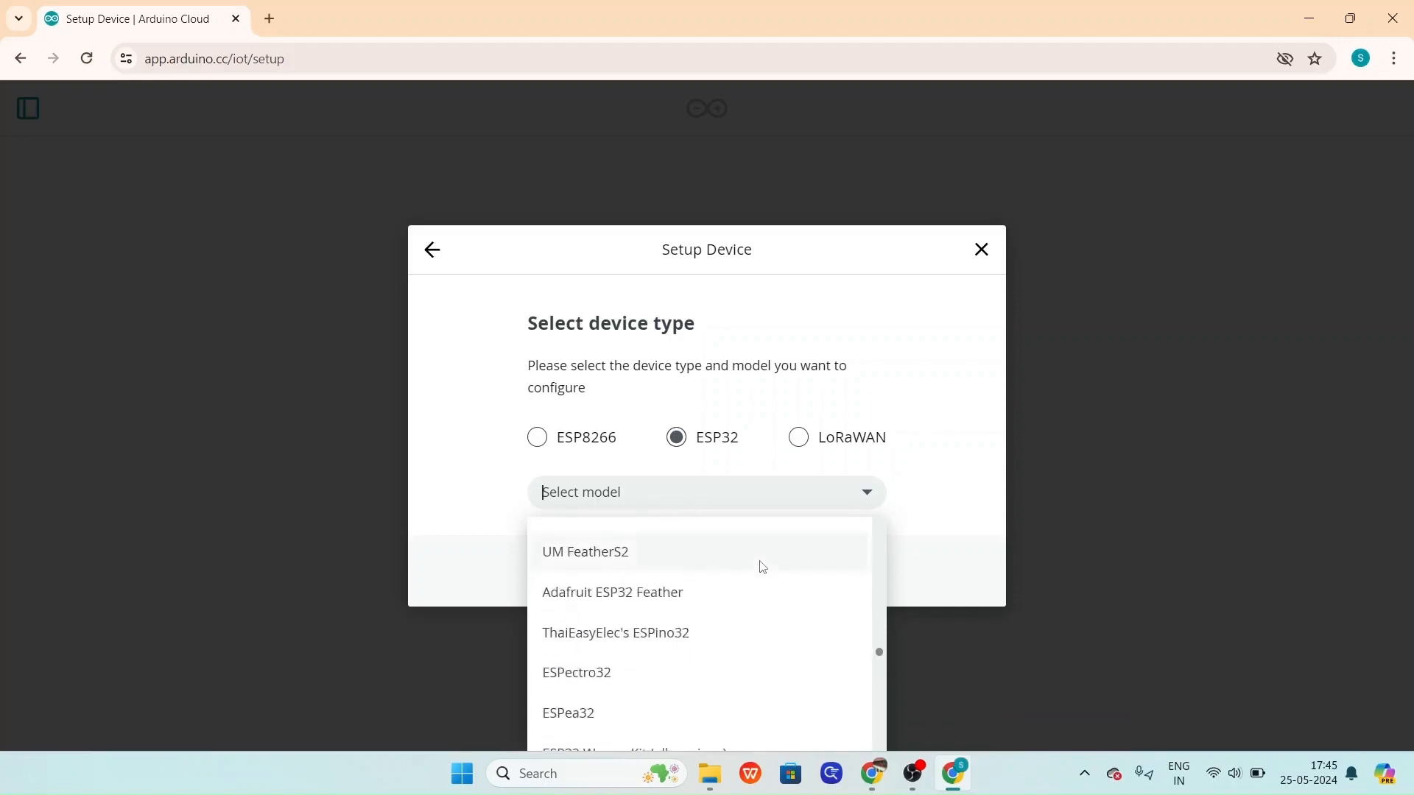
{"action": "scroll", "coordinate": [762, 566], "scroll_direction": "down", "scroll_amount": 5}
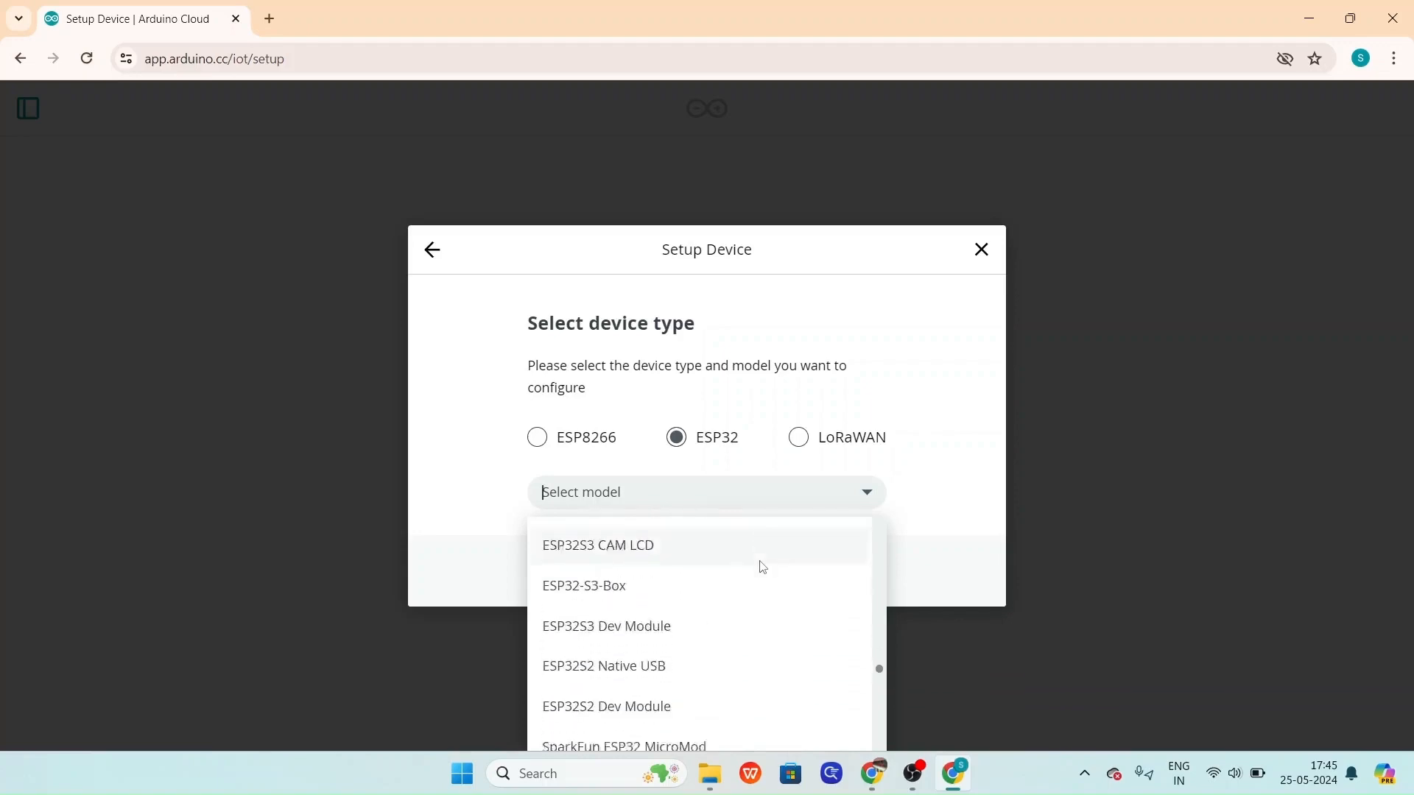
{"action": "left_click", "coordinate": [730, 598]}
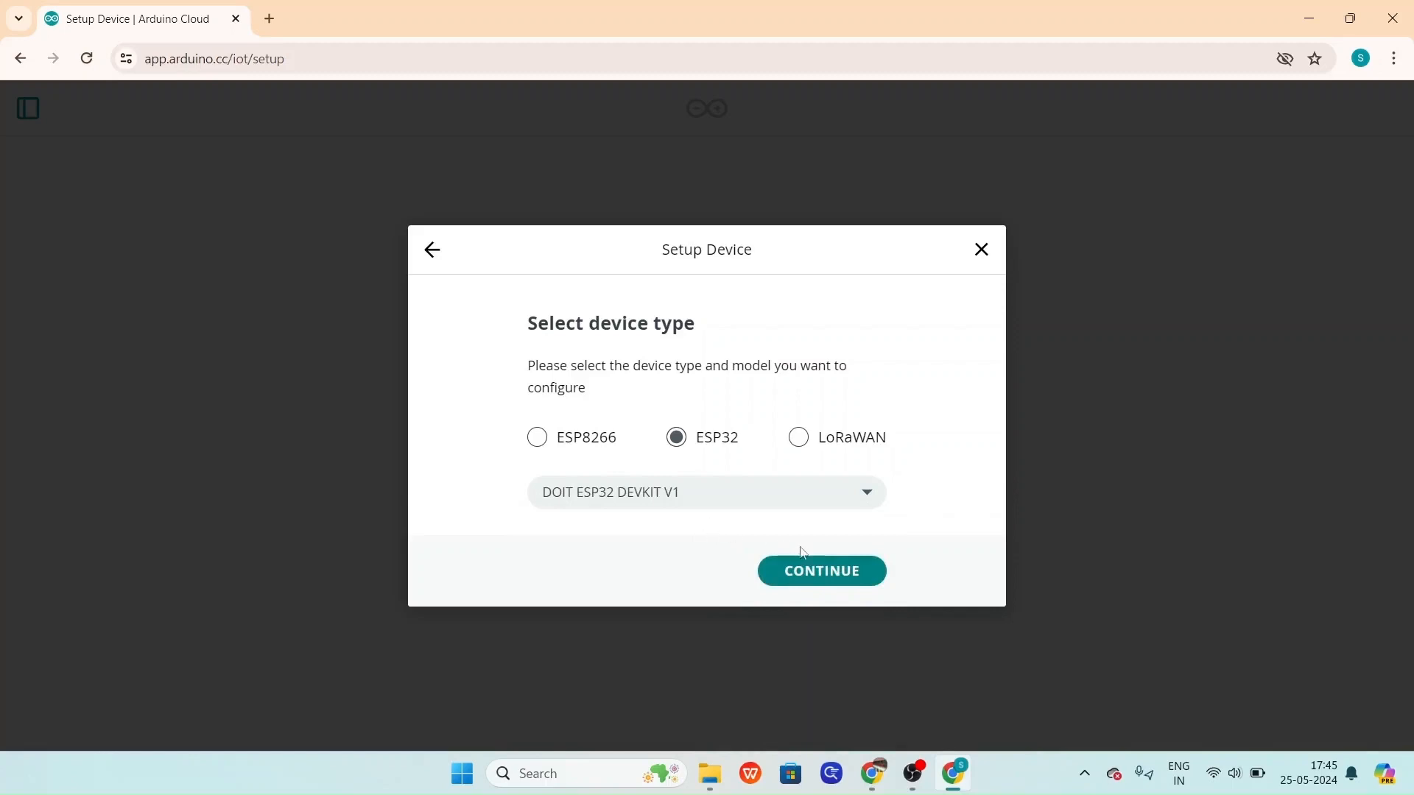
{"action": "left_click", "coordinate": [818, 578]}
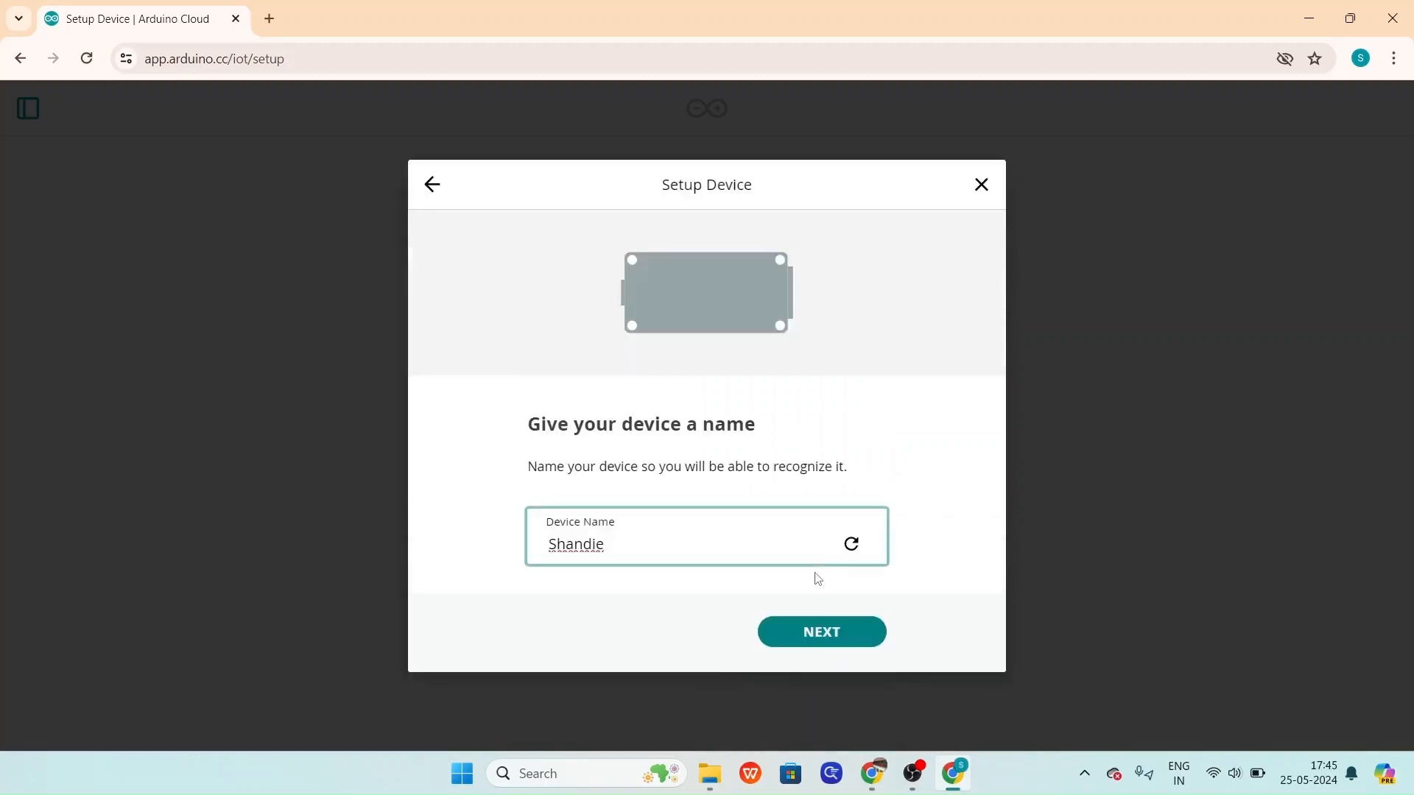
Name the new device Roboprenr and continue to the device credentials.
{"action": "double_click", "coordinate": [638, 550]}
{"action": "key", "text": "BackSpace"}
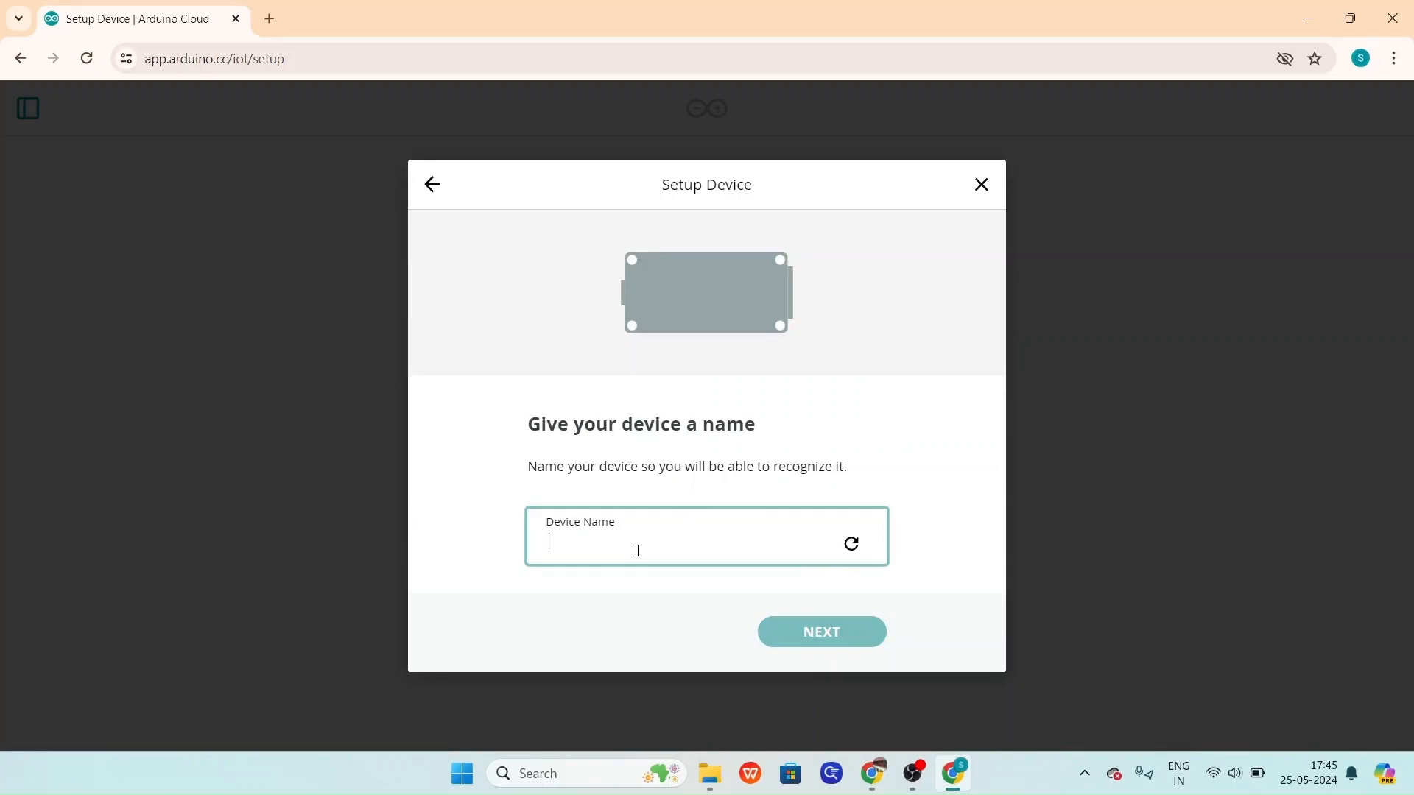
{"action": "type", "text": "Roboprenr"}
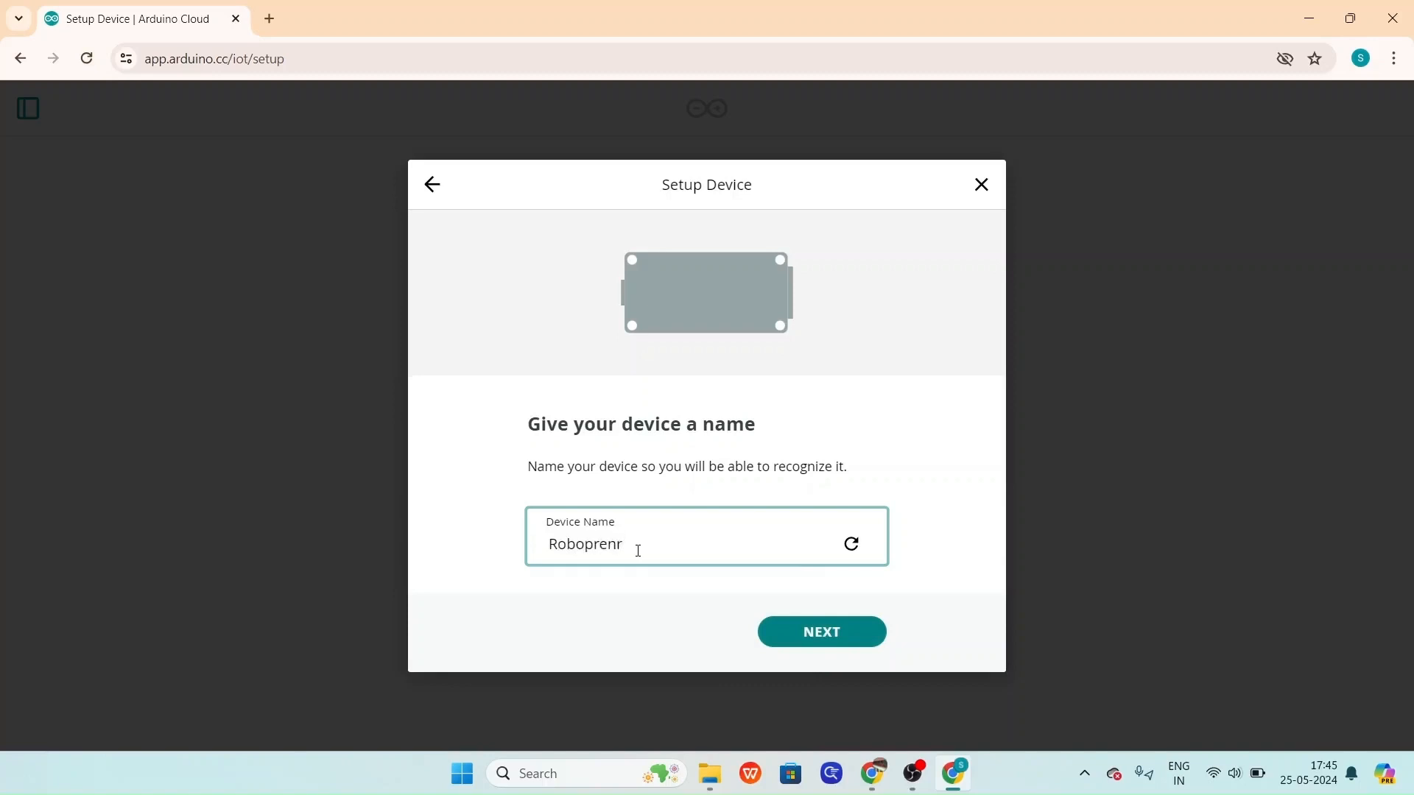
{"action": "left_click", "coordinate": [806, 640]}
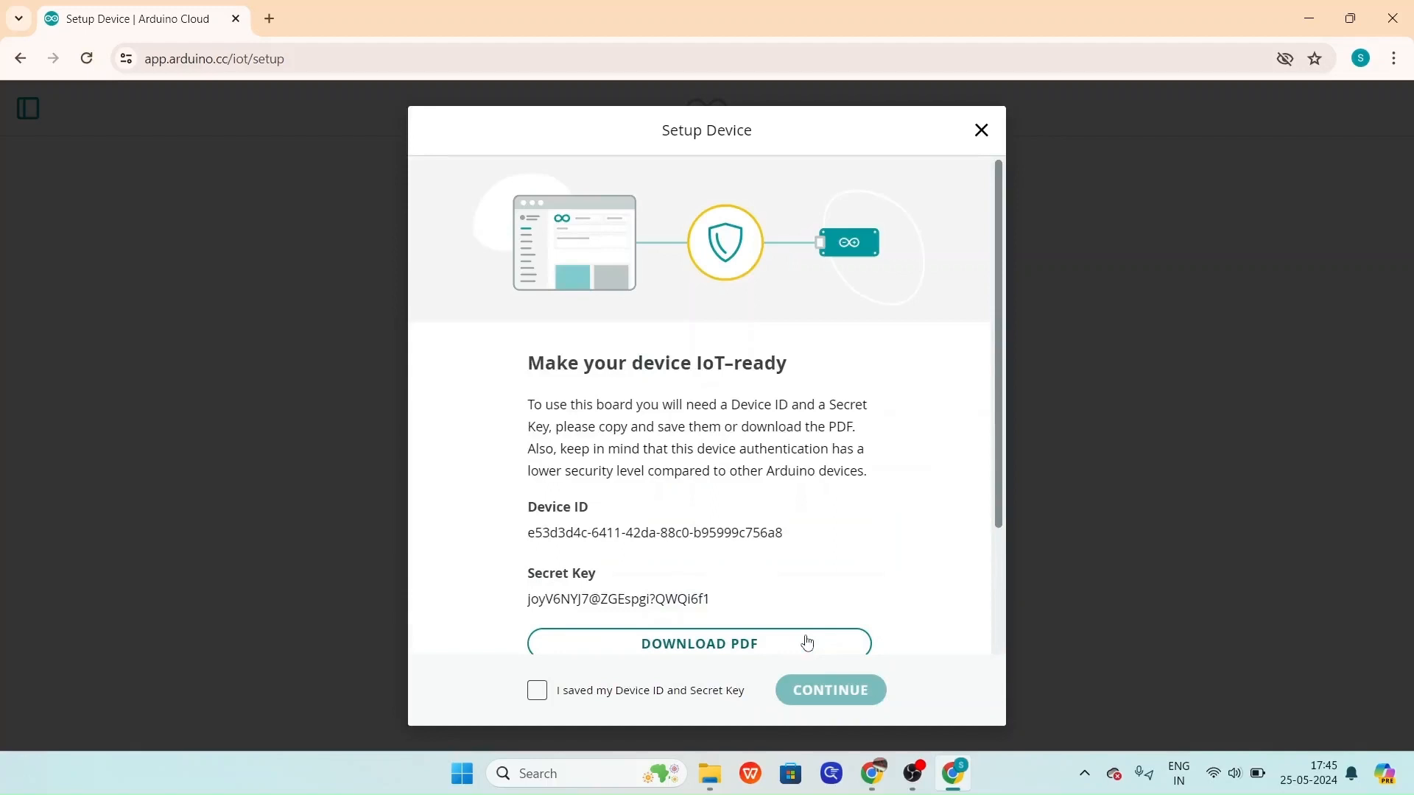
Download the PDF with the Device ID and Secret Key, confirm they are saved and finish the device setup.
{"action": "scroll", "coordinate": [808, 562], "scroll_direction": "down", "scroll_amount": 1}
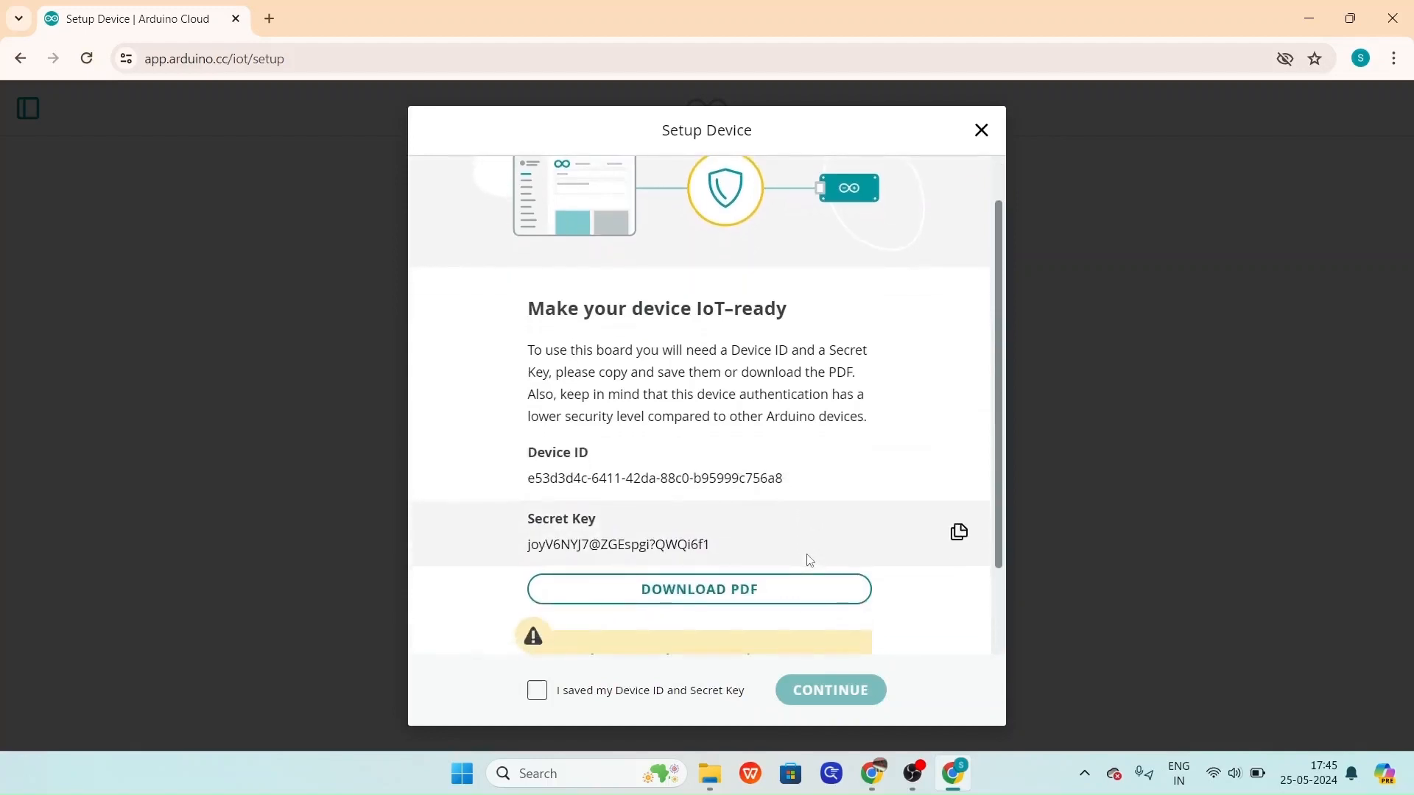
{"action": "scroll", "coordinate": [809, 561], "scroll_direction": "up", "scroll_amount": 1}
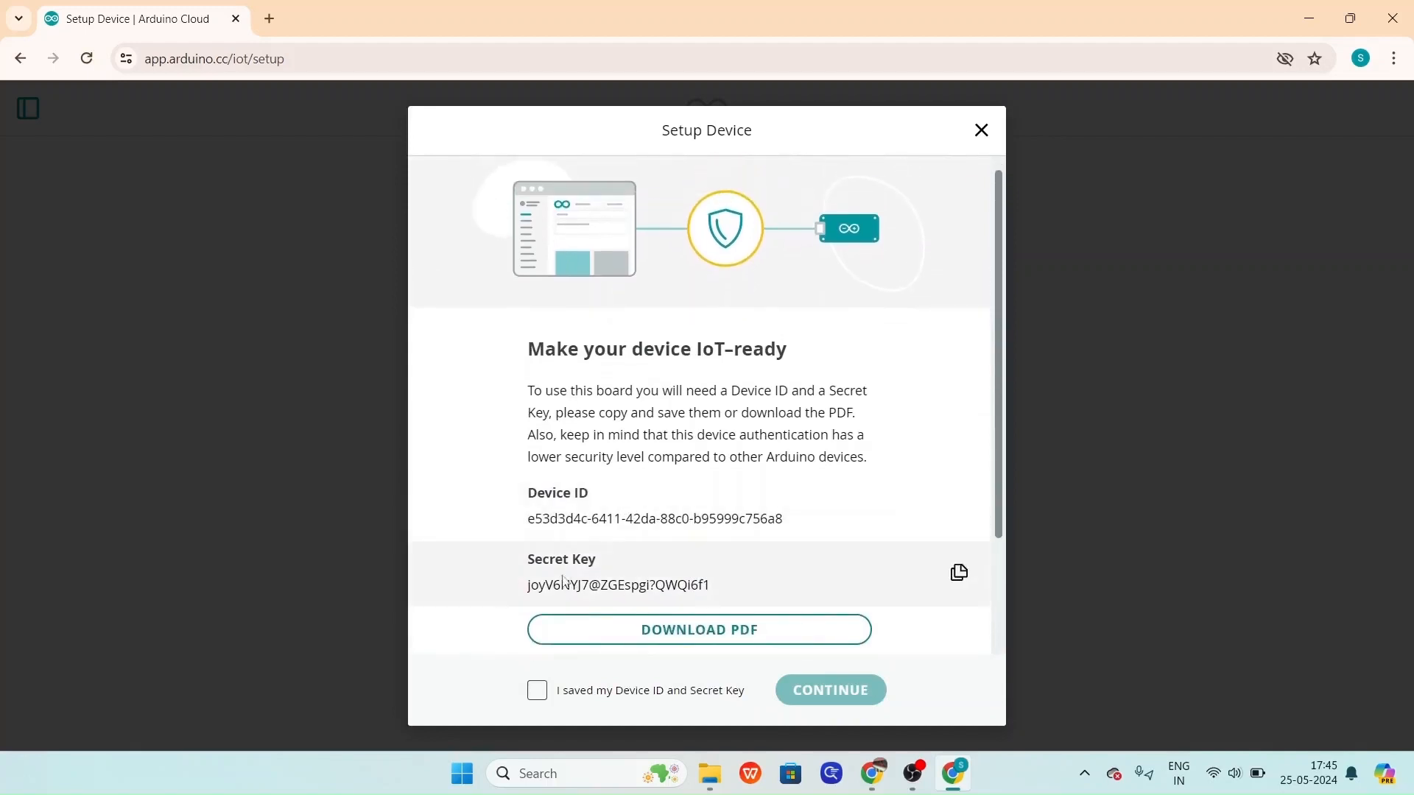
{"action": "scroll", "coordinate": [691, 577], "scroll_direction": "down", "scroll_amount": 1}
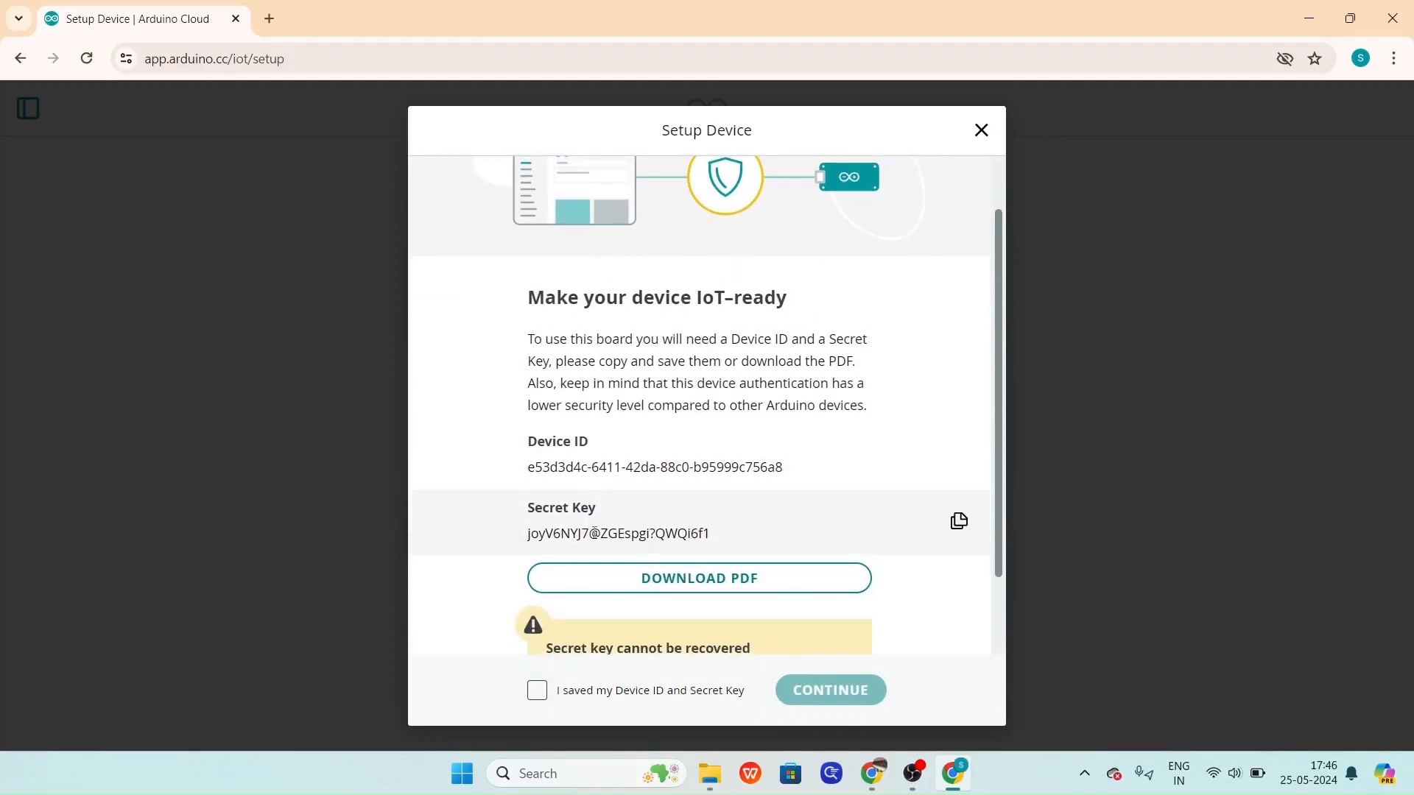
{"action": "scroll", "coordinate": [693, 538], "scroll_direction": "down", "scroll_amount": 2}
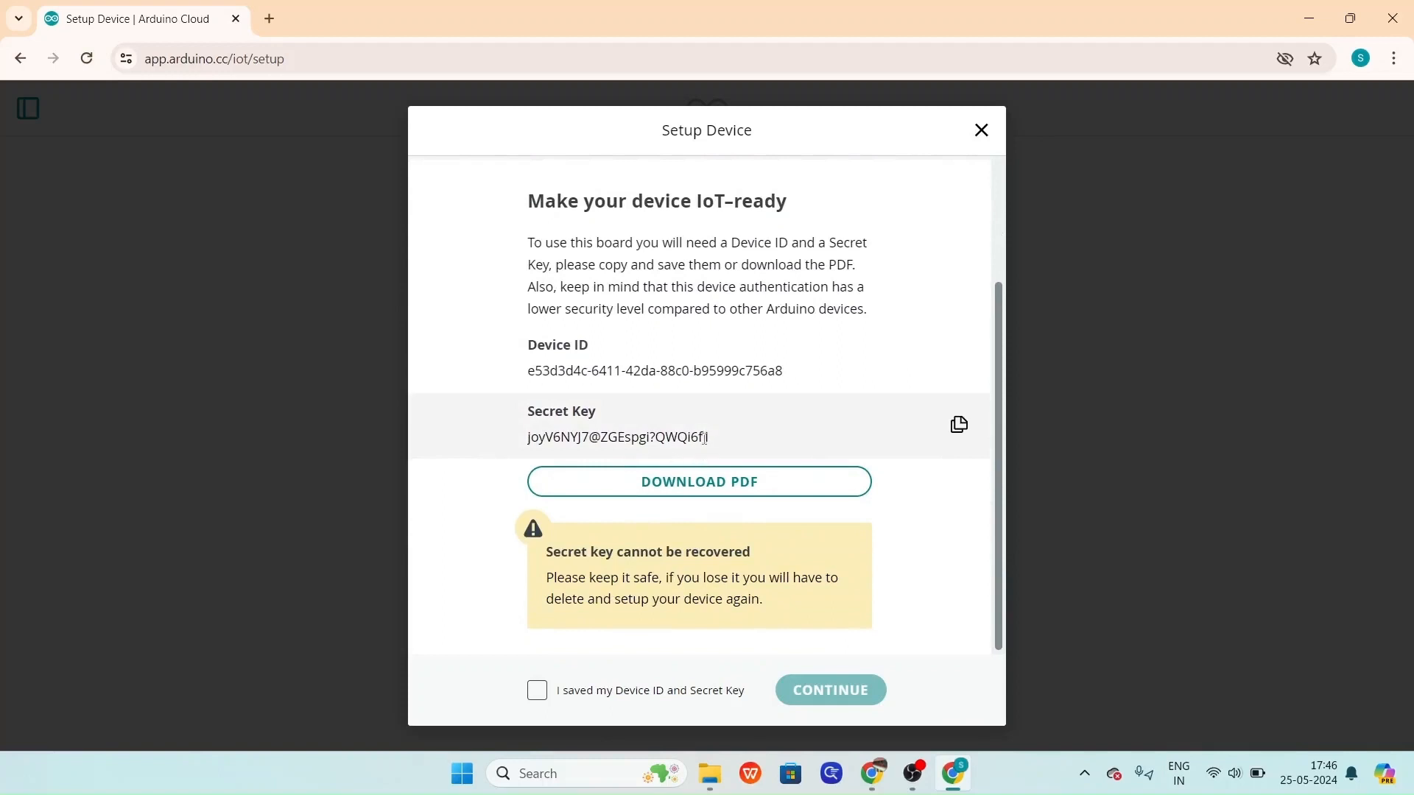
{"action": "left_click", "coordinate": [711, 484]}
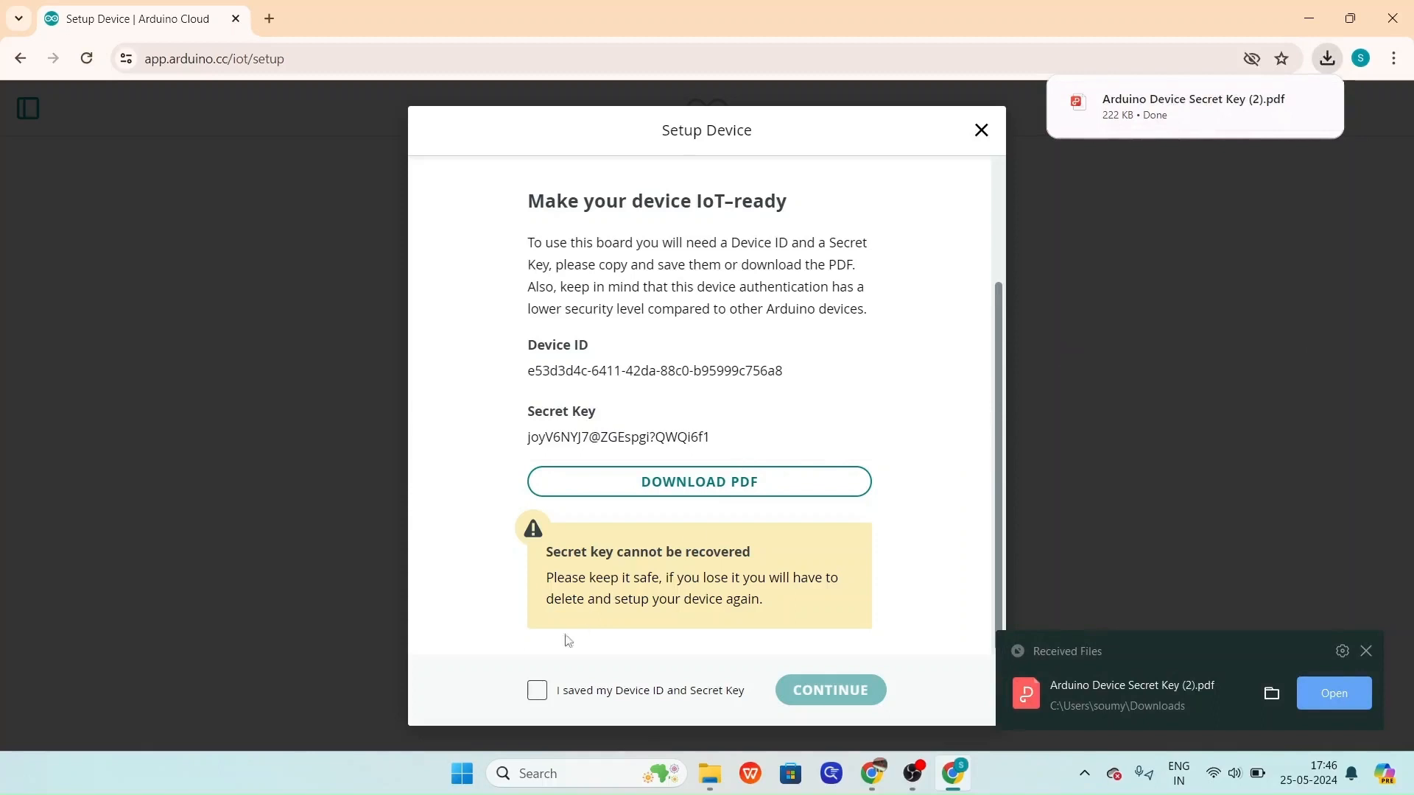
{"action": "left_click", "coordinate": [537, 692]}
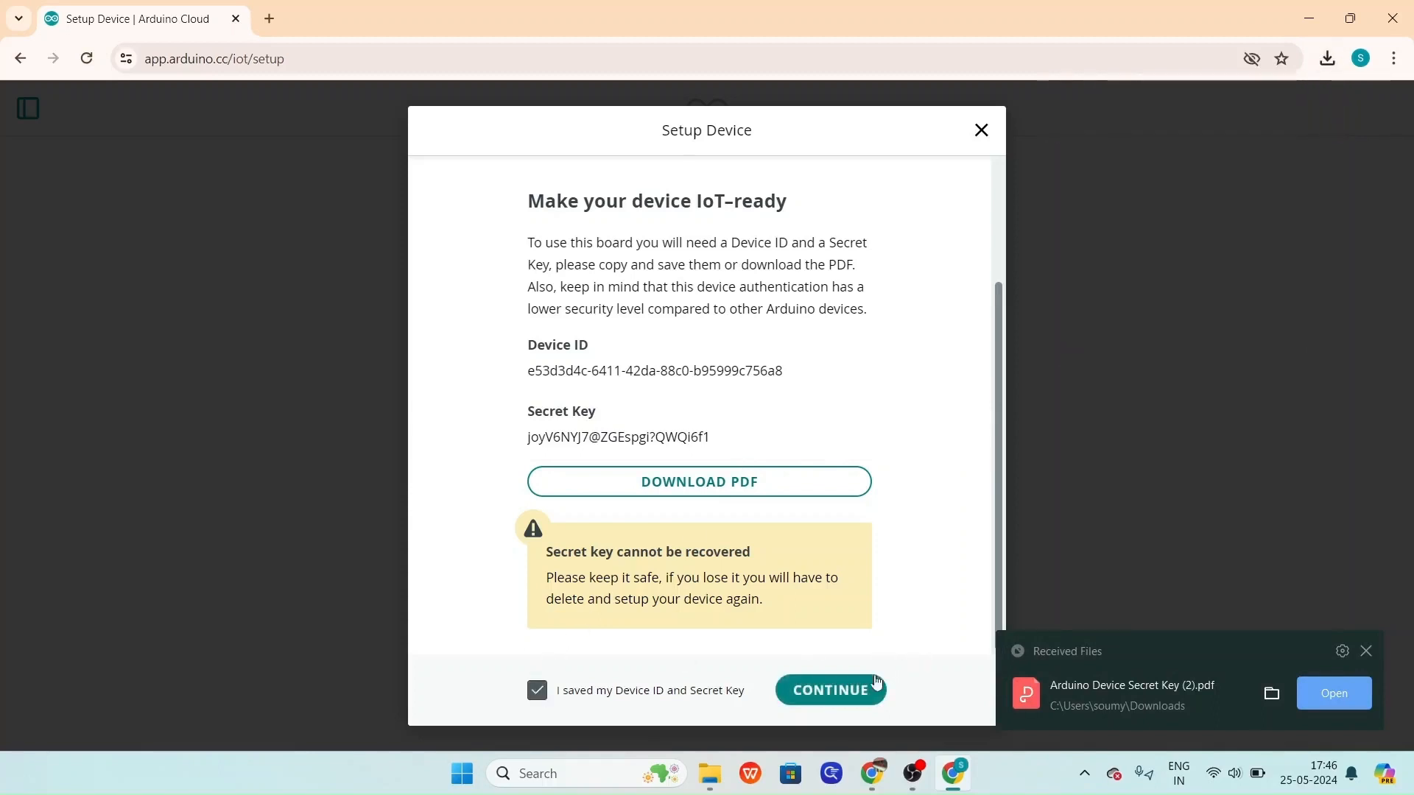
{"action": "left_click", "coordinate": [847, 690]}
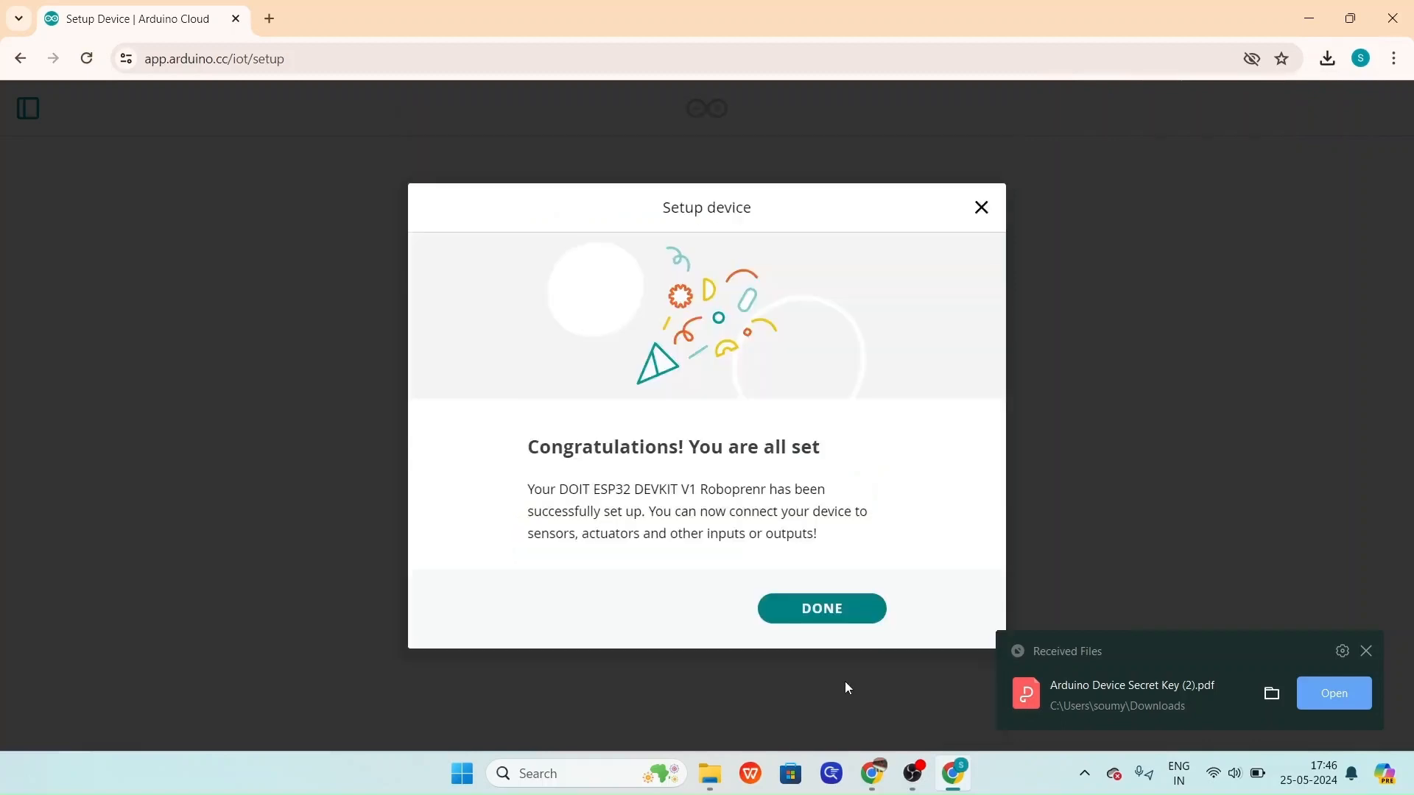
{"action": "left_click", "coordinate": [823, 610]}
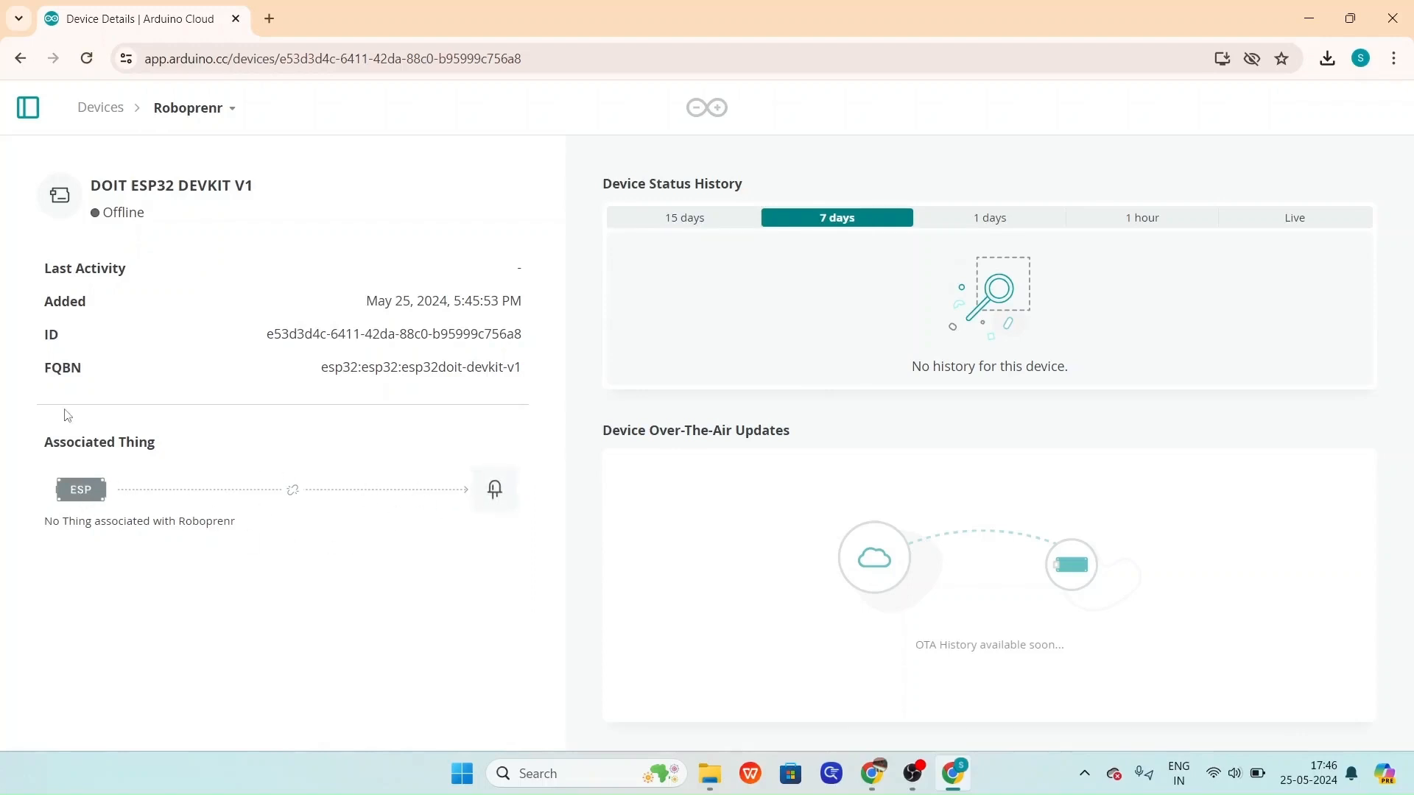
Open the Untitled Thing and associate the Roboprenr device with it.
{"action": "left_click", "coordinate": [22, 58]}
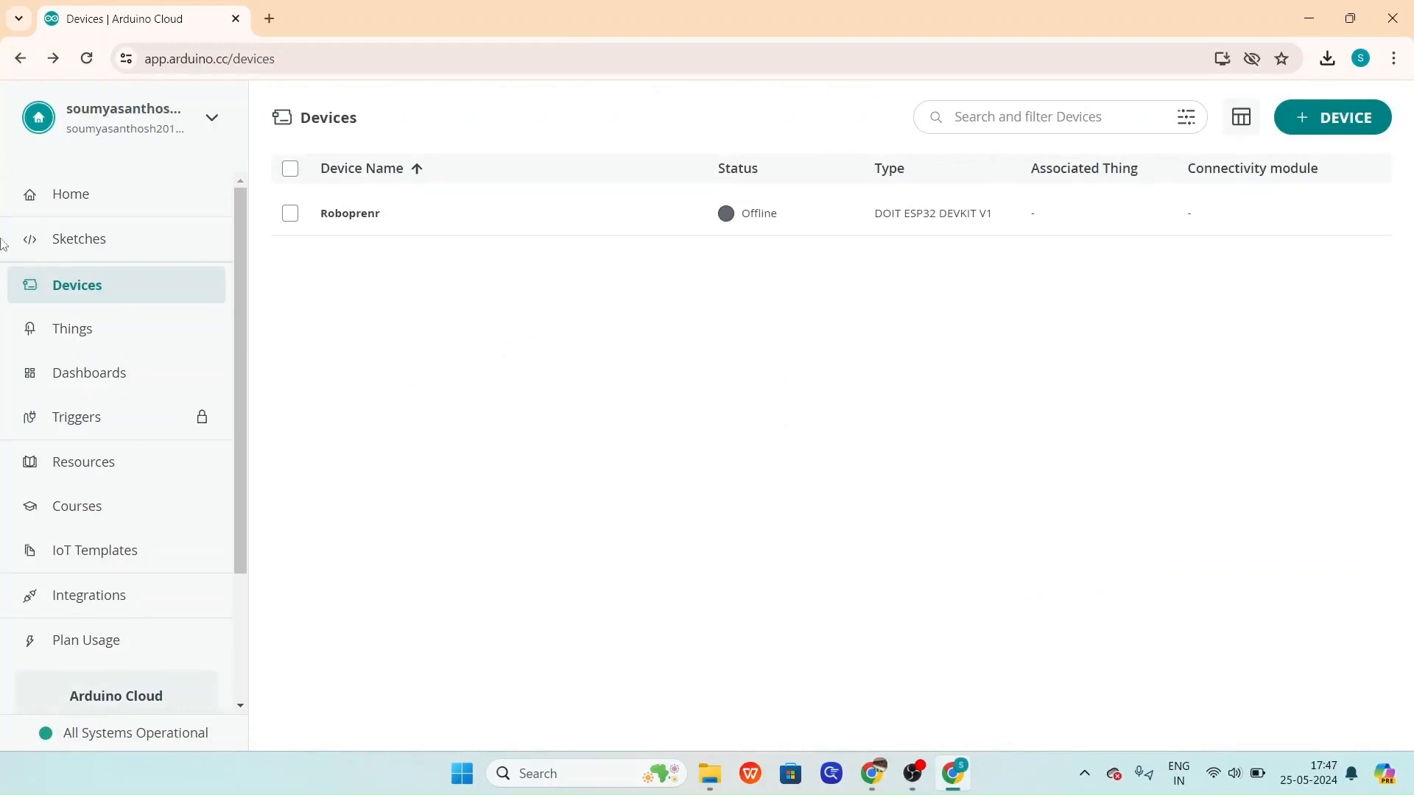
{"action": "left_click", "coordinate": [86, 326]}
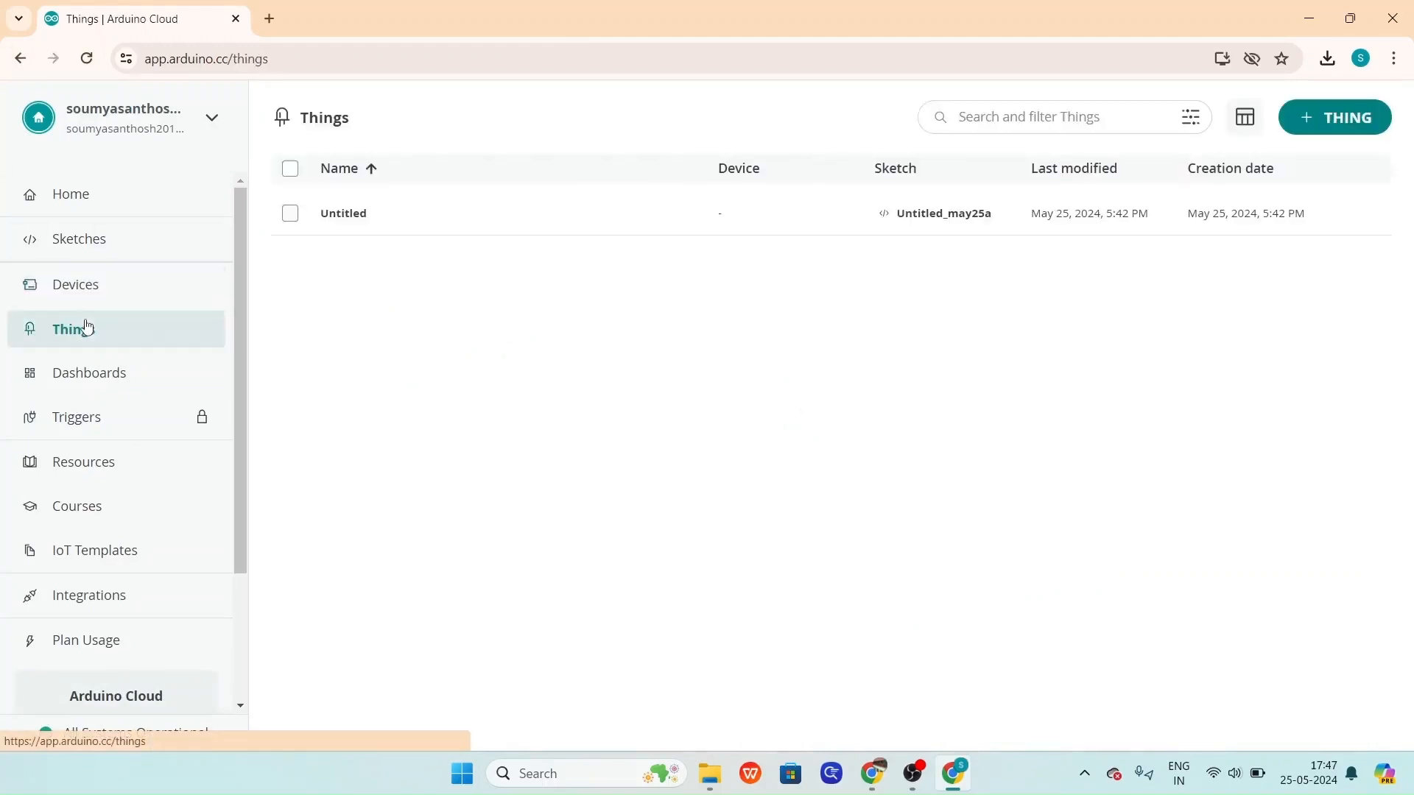
{"action": "left_click", "coordinate": [723, 212]}
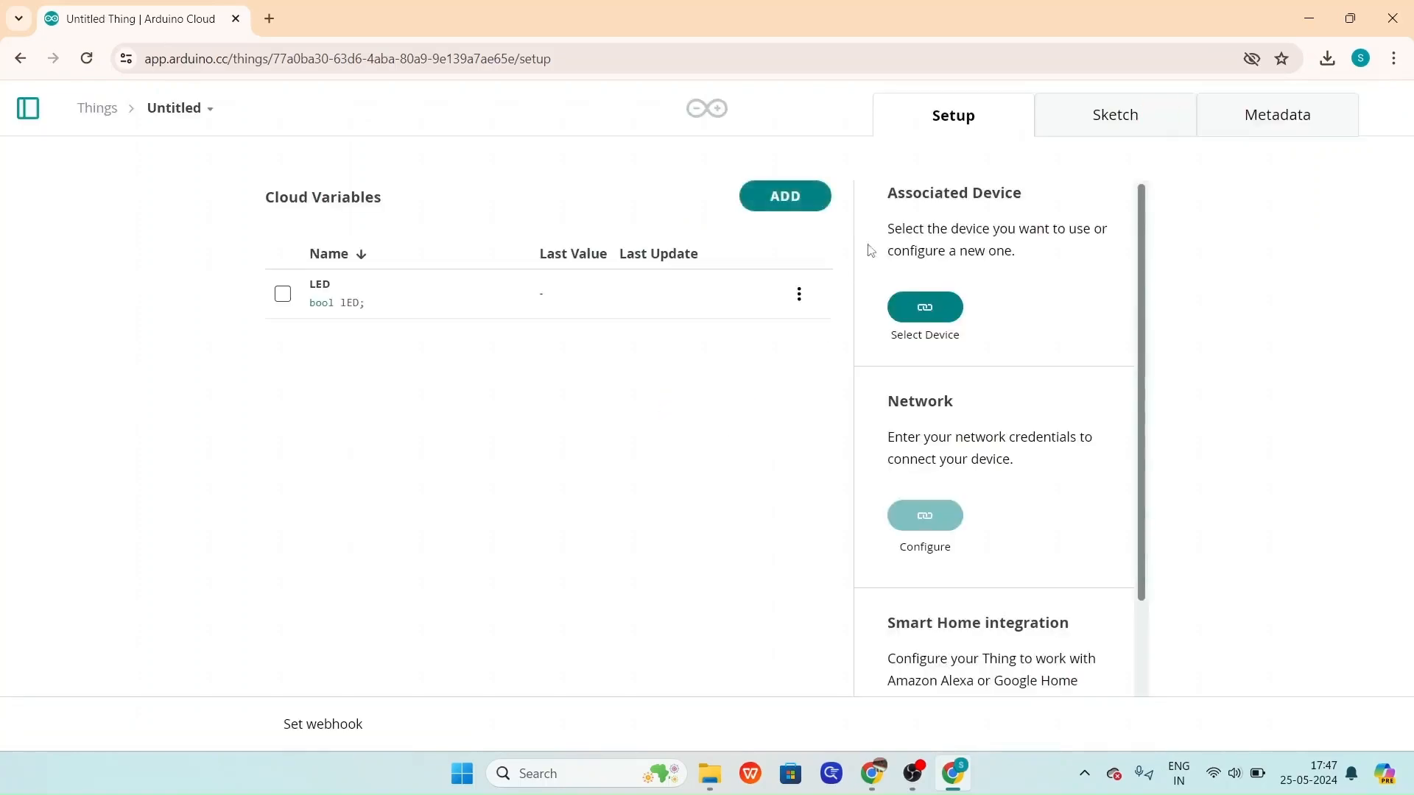
{"action": "left_click", "coordinate": [929, 308]}
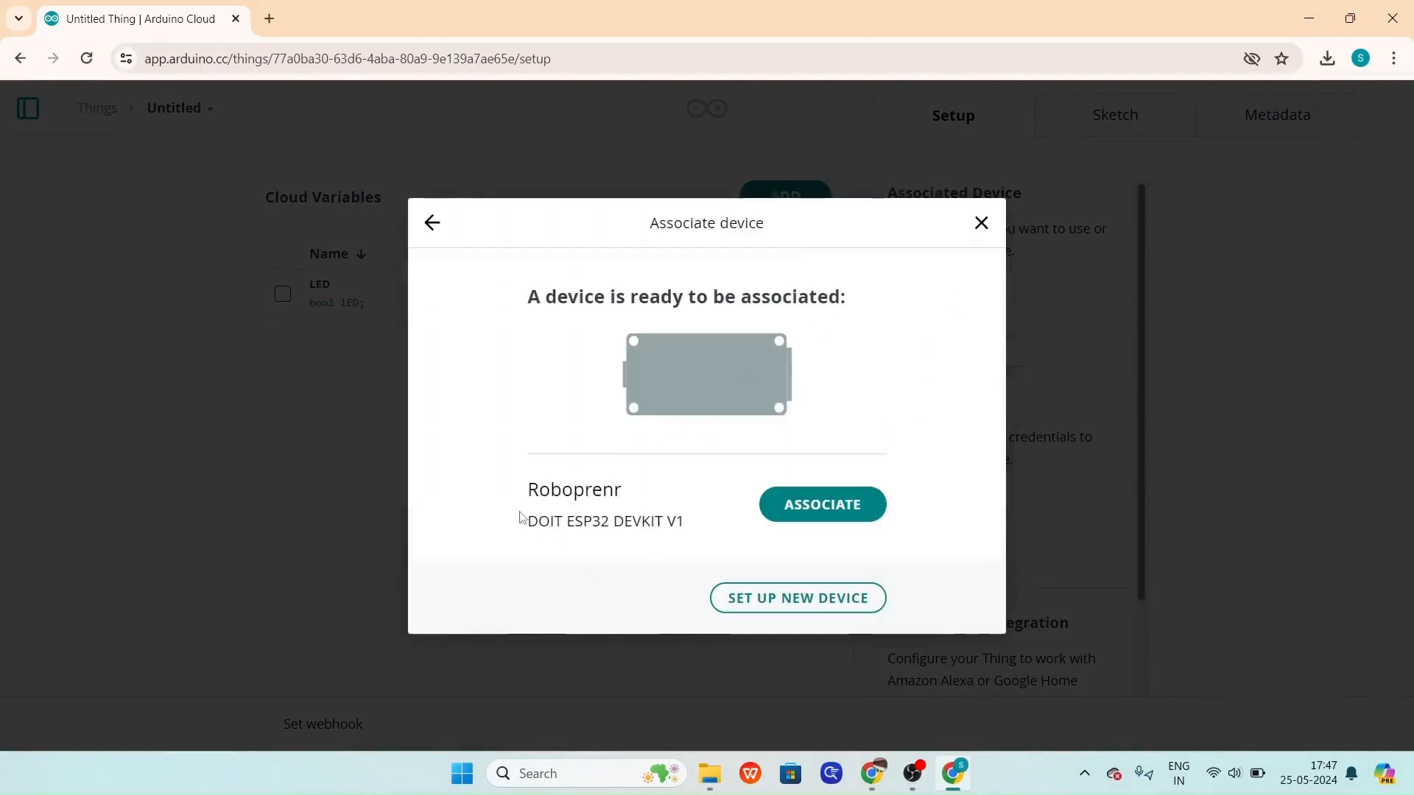
{"action": "left_click", "coordinate": [805, 501]}
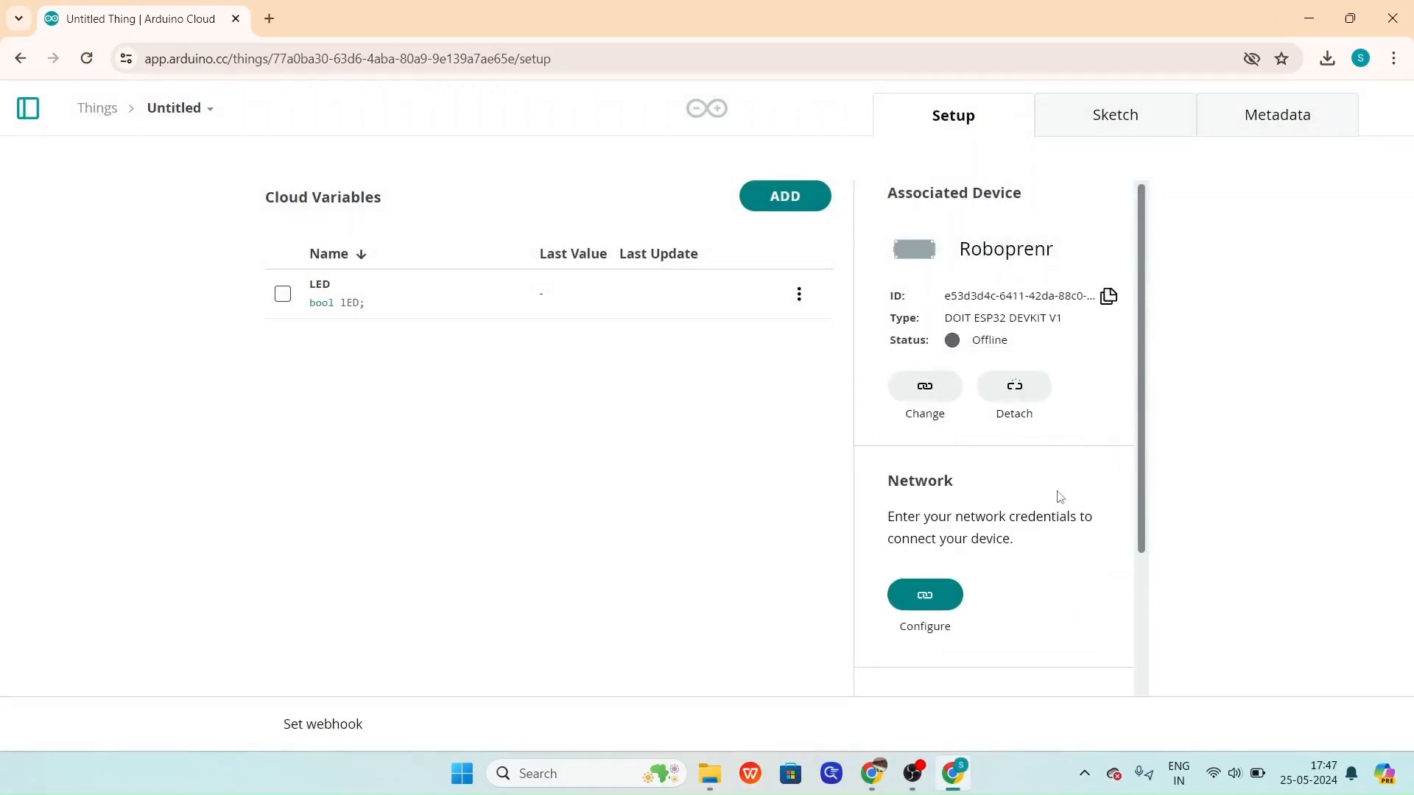
Open the Thing's network configuration and enter OPPOA53 as the Wi-Fi name along with the Wi-Fi password.
{"action": "left_click", "coordinate": [921, 604]}
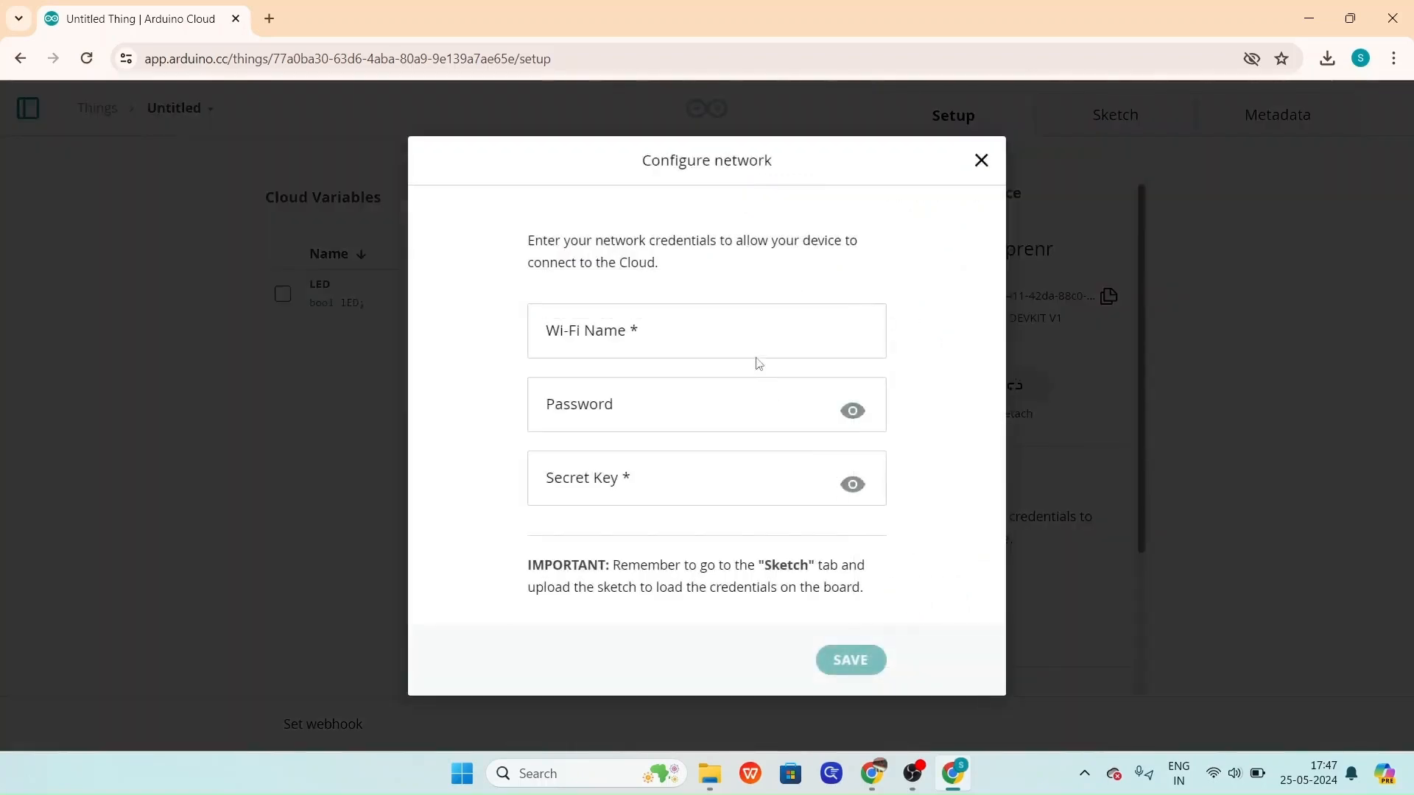
{"action": "left_click", "coordinate": [746, 347]}
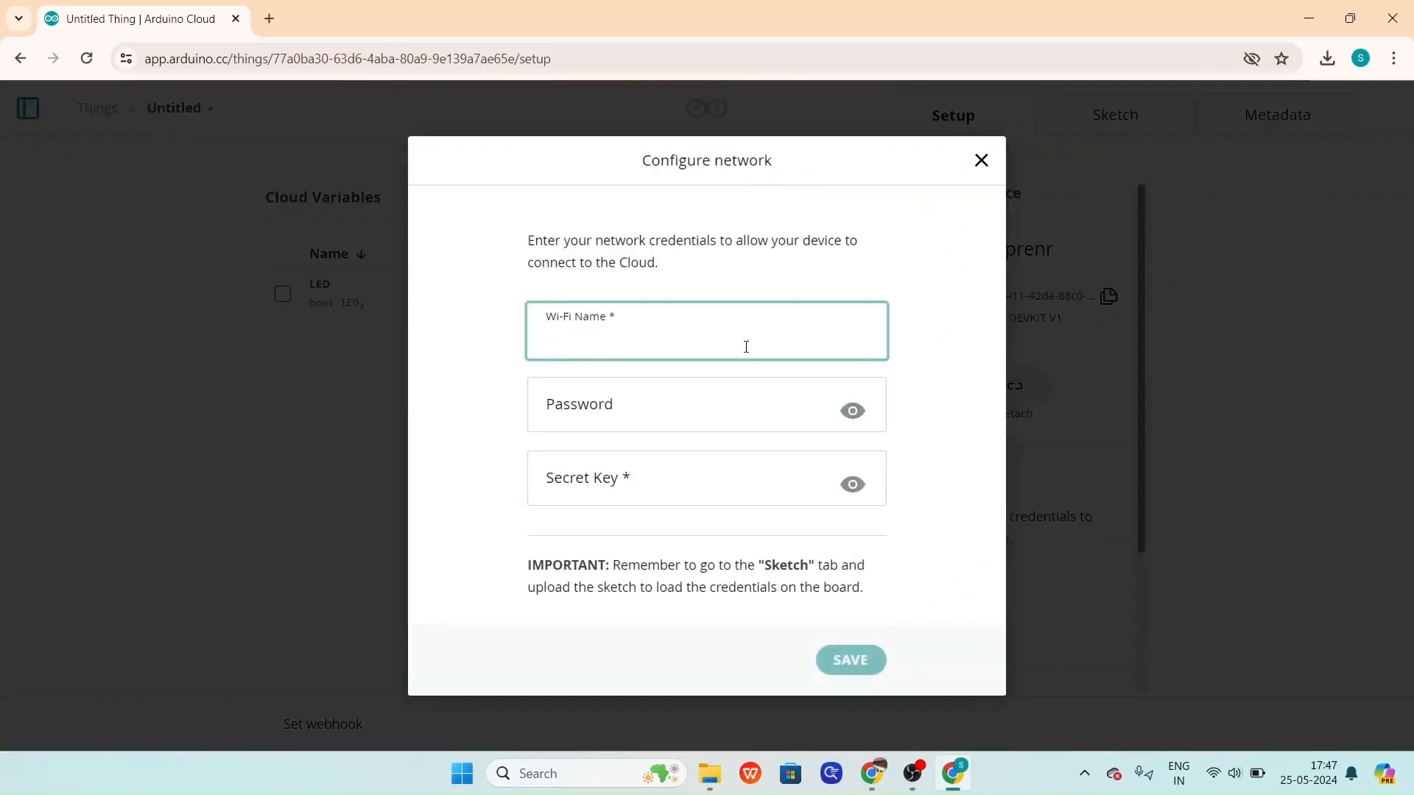
{"action": "type", "text": "OPPOA53"}
{"action": "left_click", "coordinate": [617, 403]}
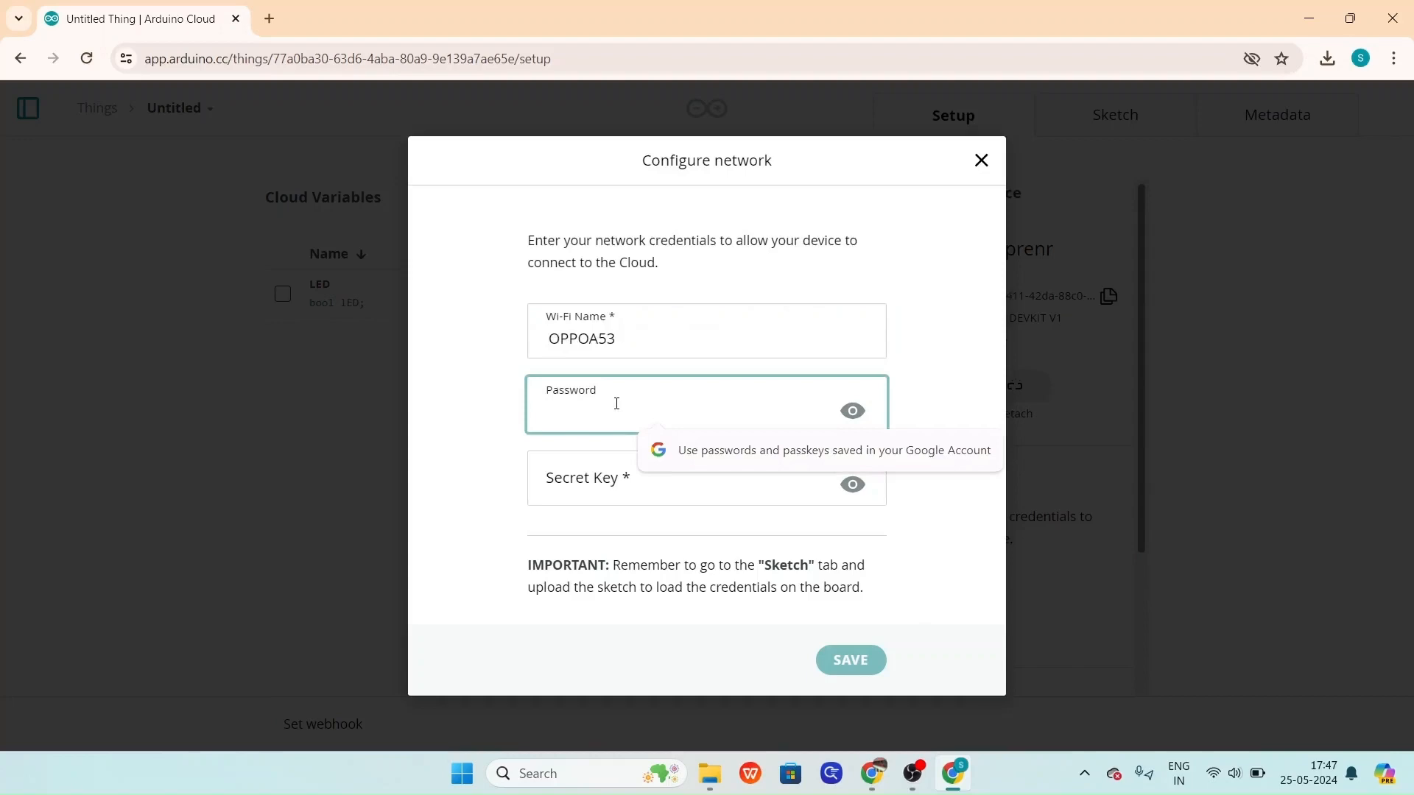
{"action": "type", "text": "•••"}
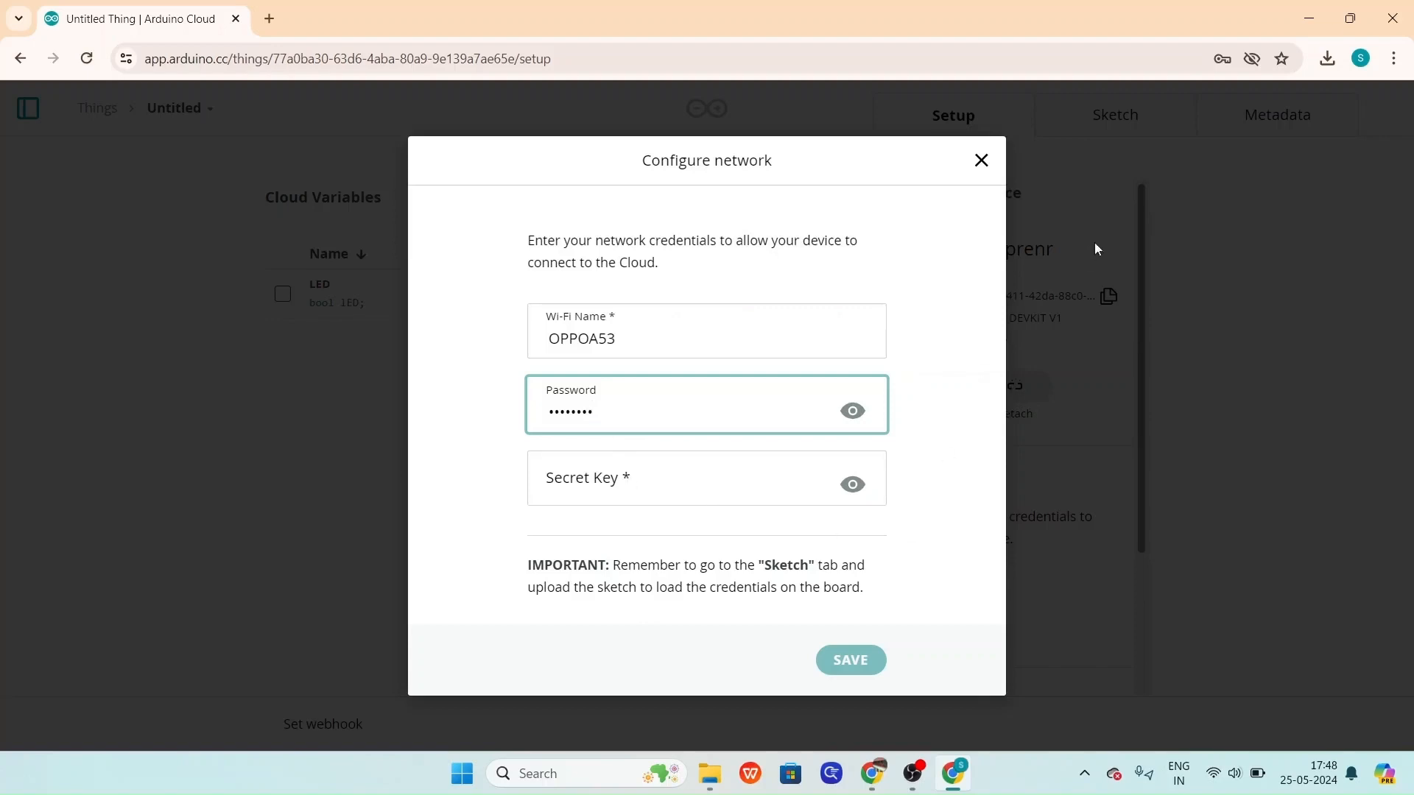
Copy the secret key from the downloaded Arduino Device Secret Key (2).pdf and paste it into the network configuration's Secret Key field.
{"action": "left_click", "coordinate": [1327, 56]}
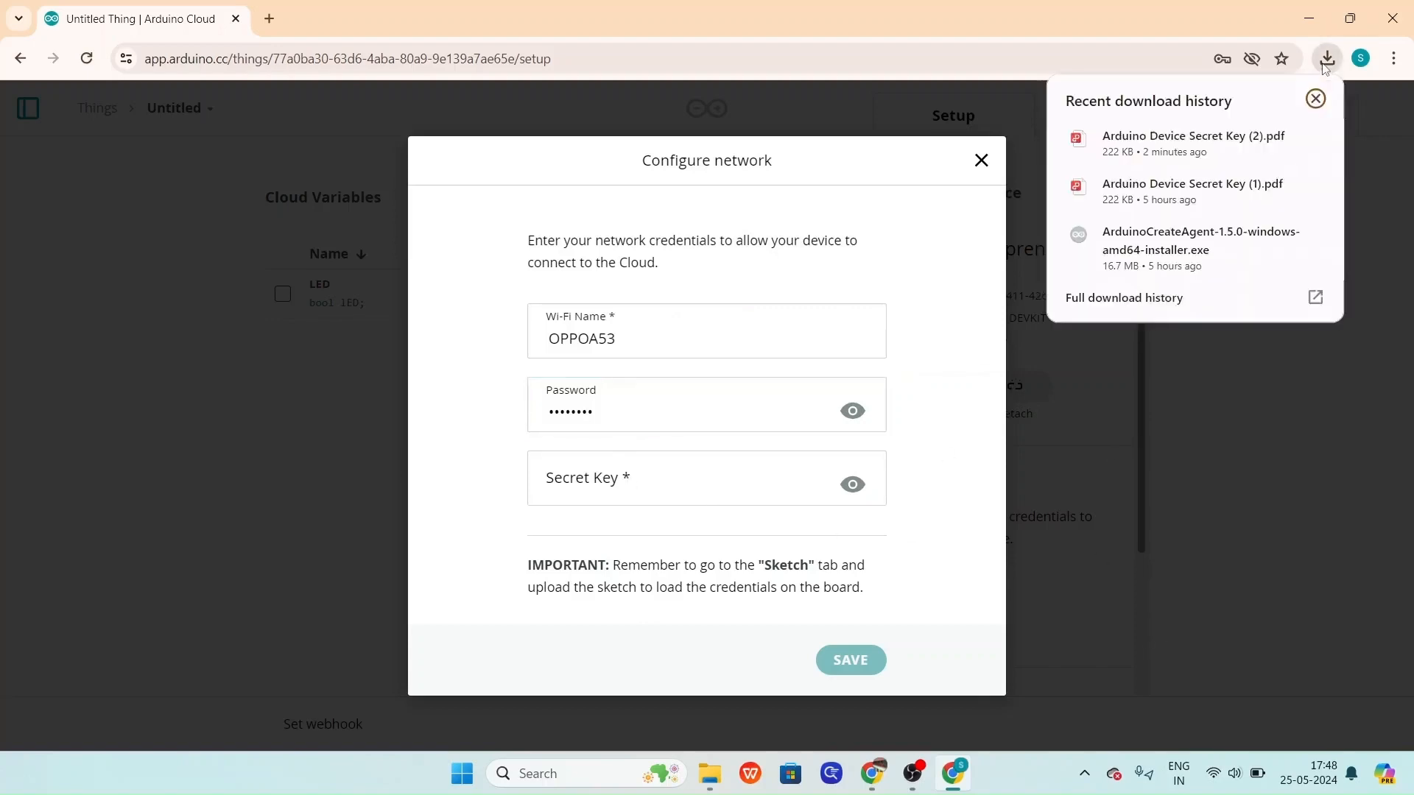
{"action": "left_click", "coordinate": [1210, 160]}
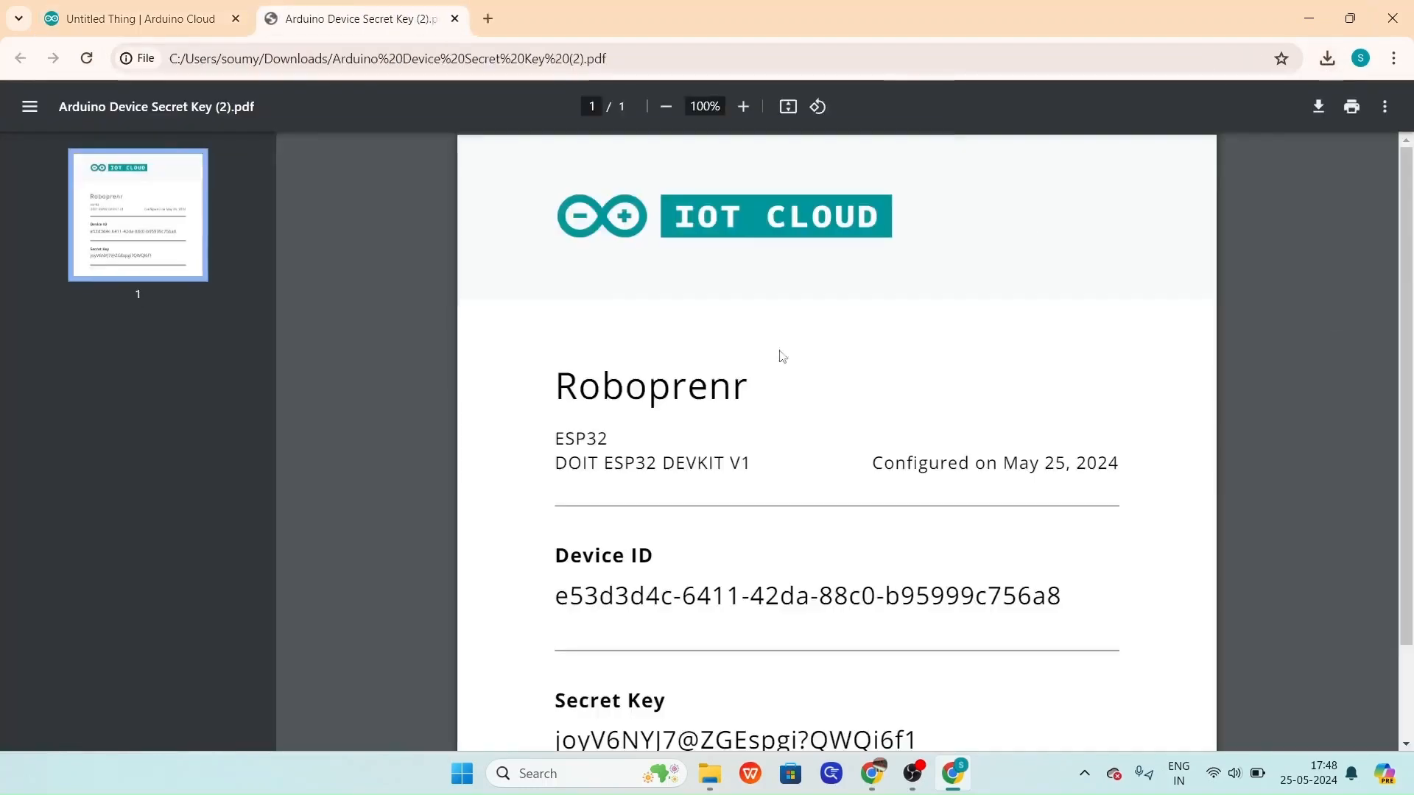
{"action": "scroll", "coordinate": [779, 353], "scroll_direction": "down", "scroll_amount": 2}
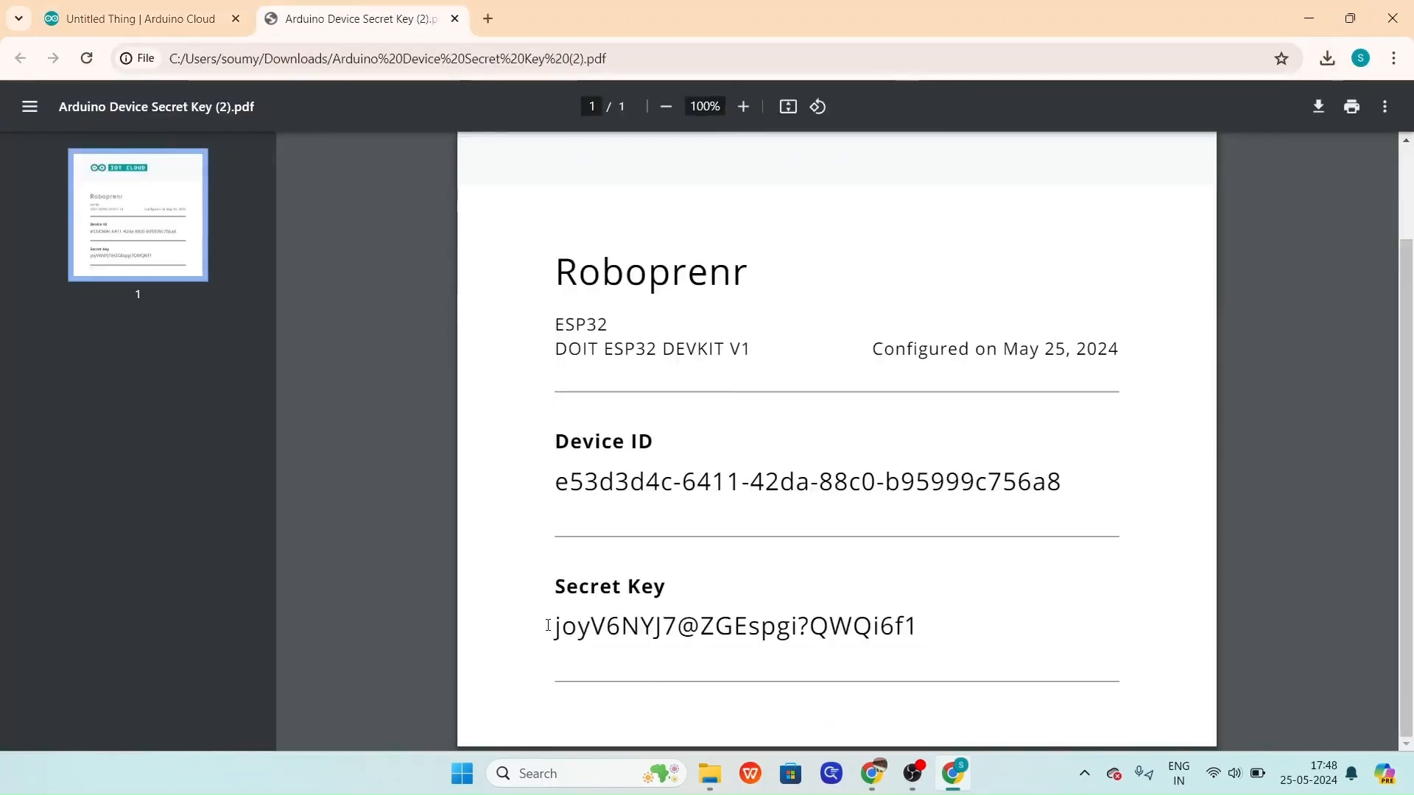
{"action": "left_click_drag", "start_coordinate": [551, 628], "coordinate": [953, 612]}
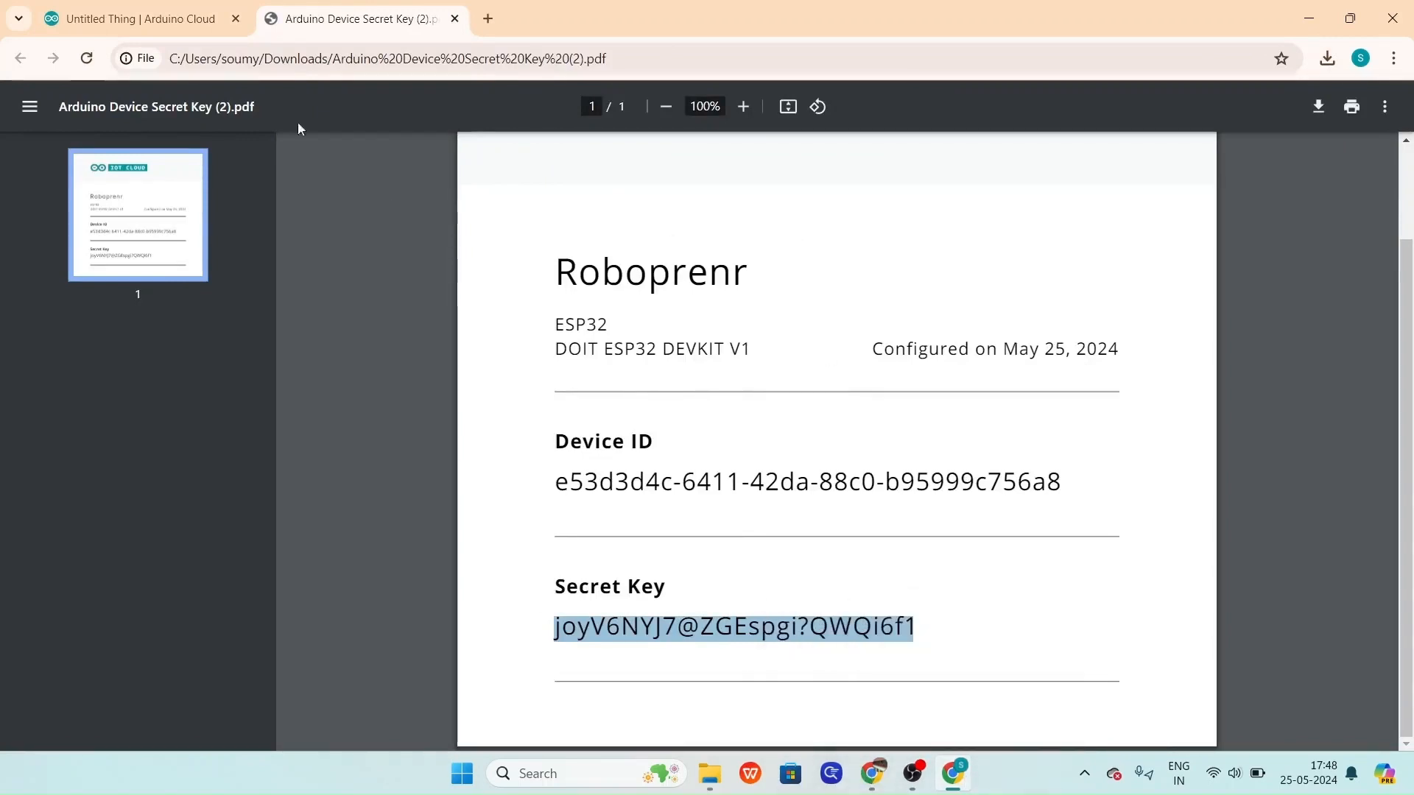
{"action": "left_click", "coordinate": [140, 18]}
{"action": "left_click", "coordinate": [648, 471]}
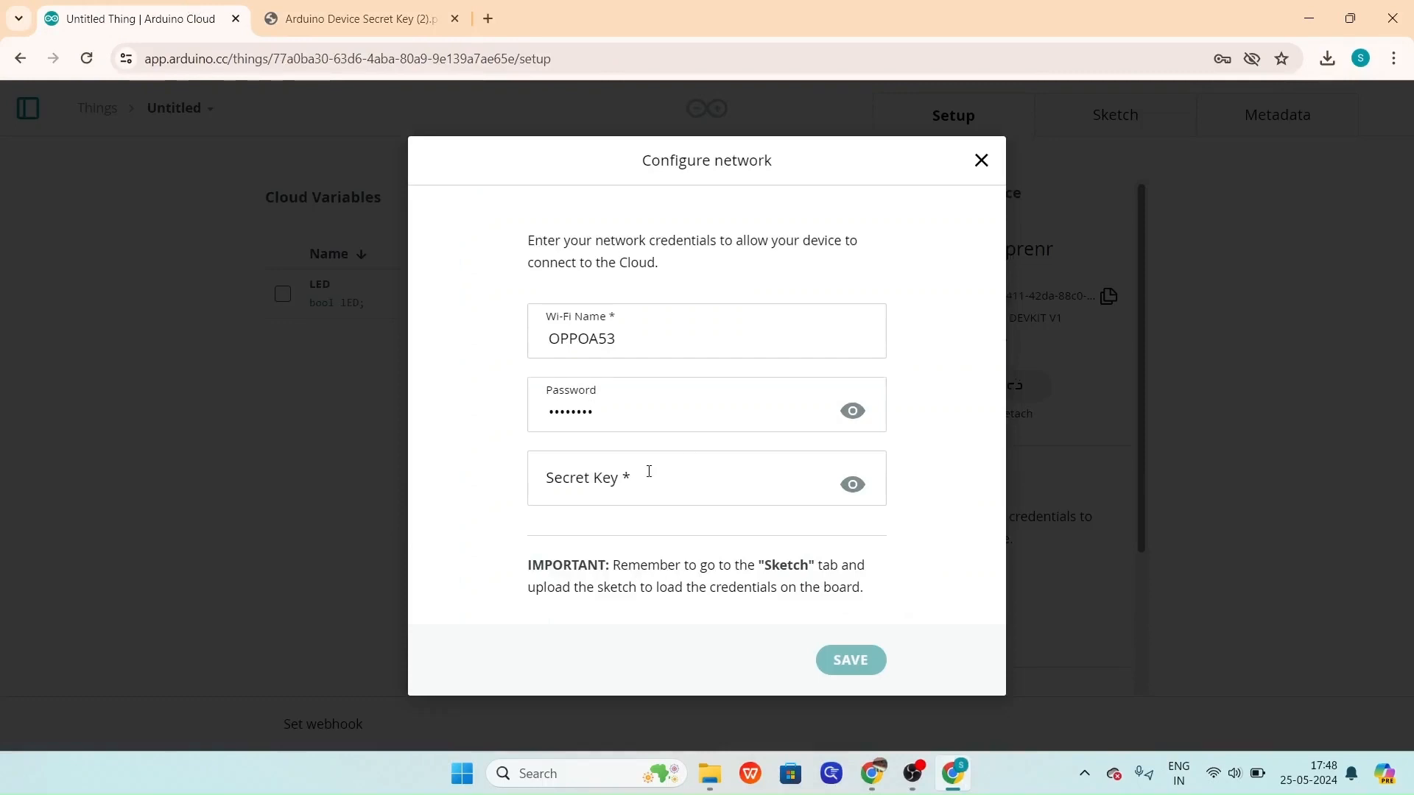
{"action": "key", "text": "ctrl+v"}
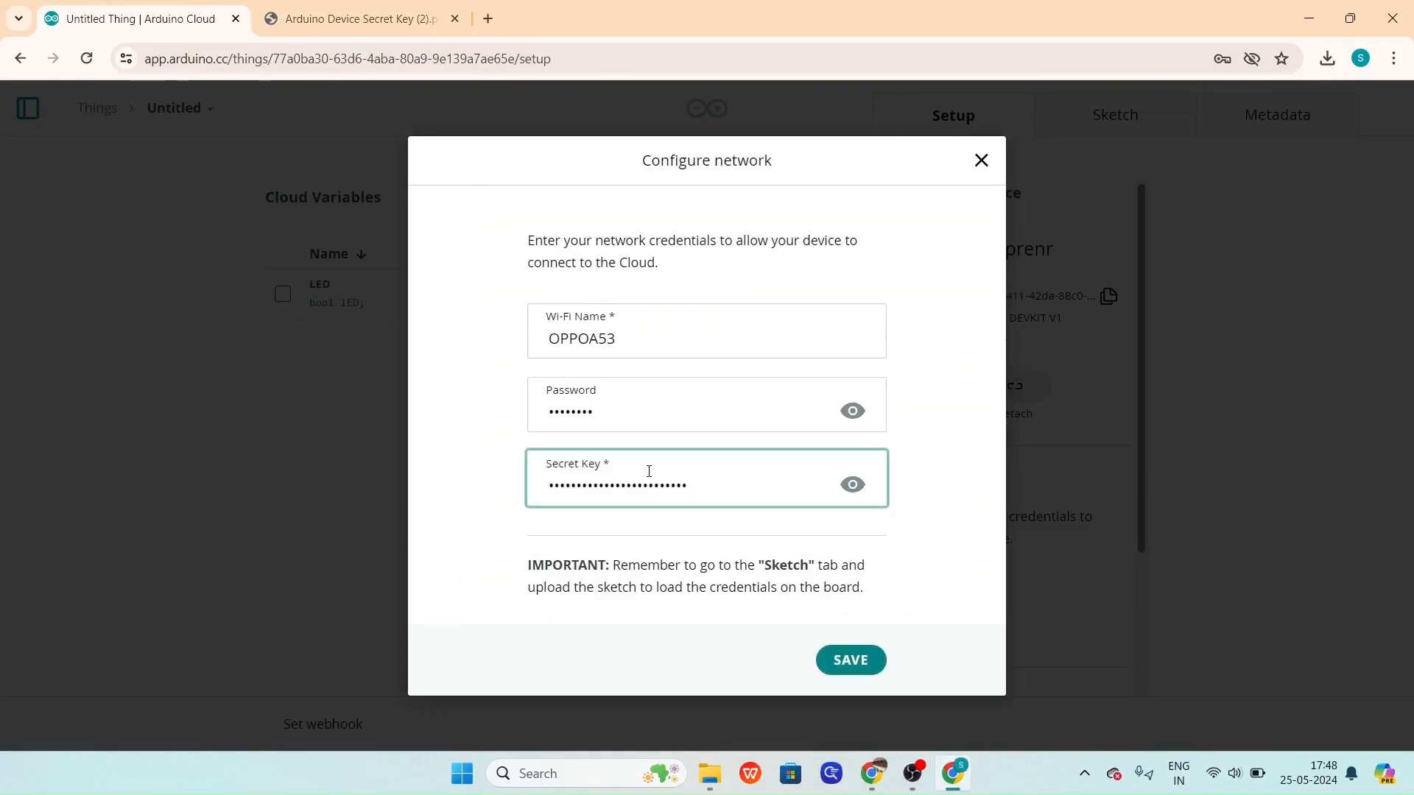
Re-enter the Wi-Fi name with a space after OPPO and save the network configuration.
{"action": "left_click", "coordinate": [591, 340]}
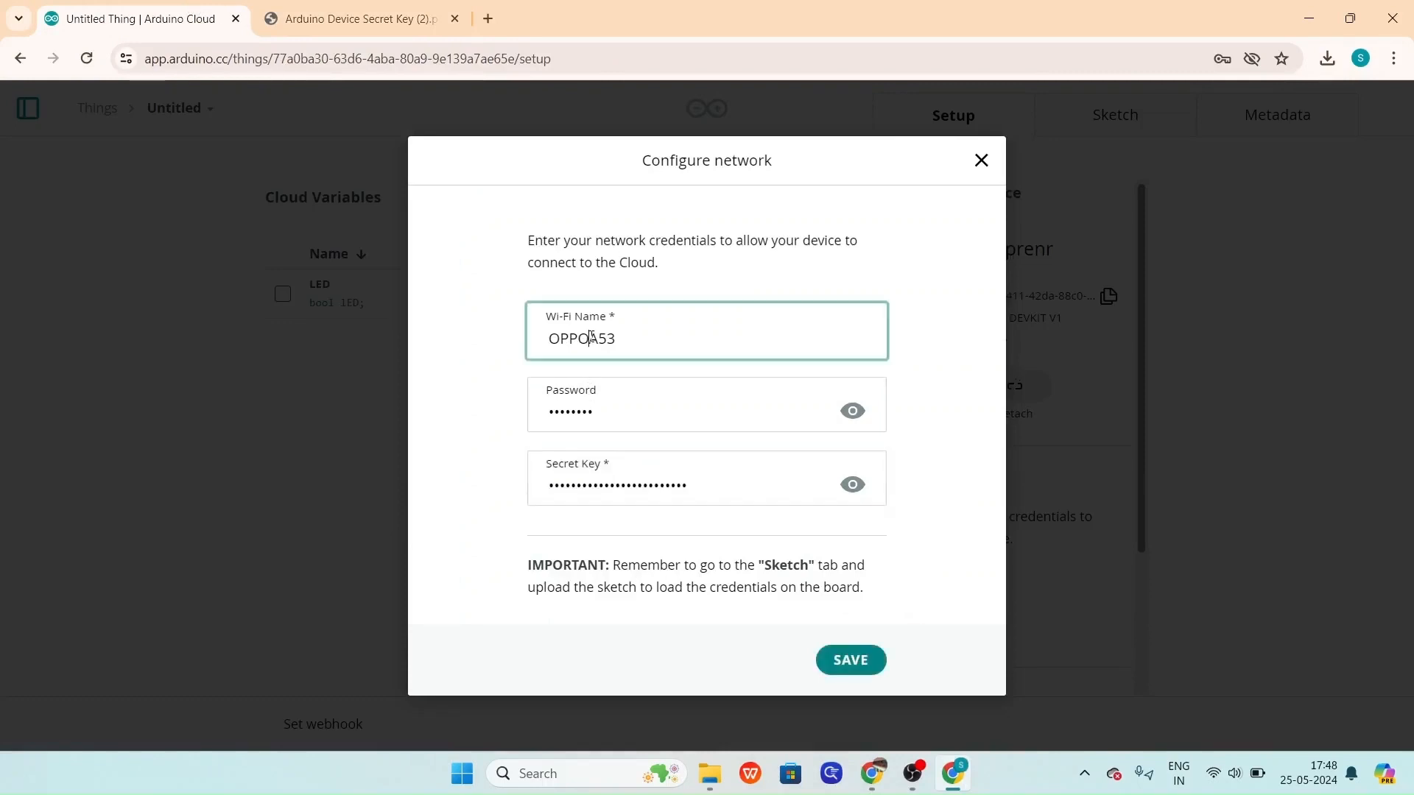
{"action": "key", "text": "ctrl+a"}
{"action": "key", "text": "BackSpace"}
{"action": "left_click", "coordinate": [836, 662]}
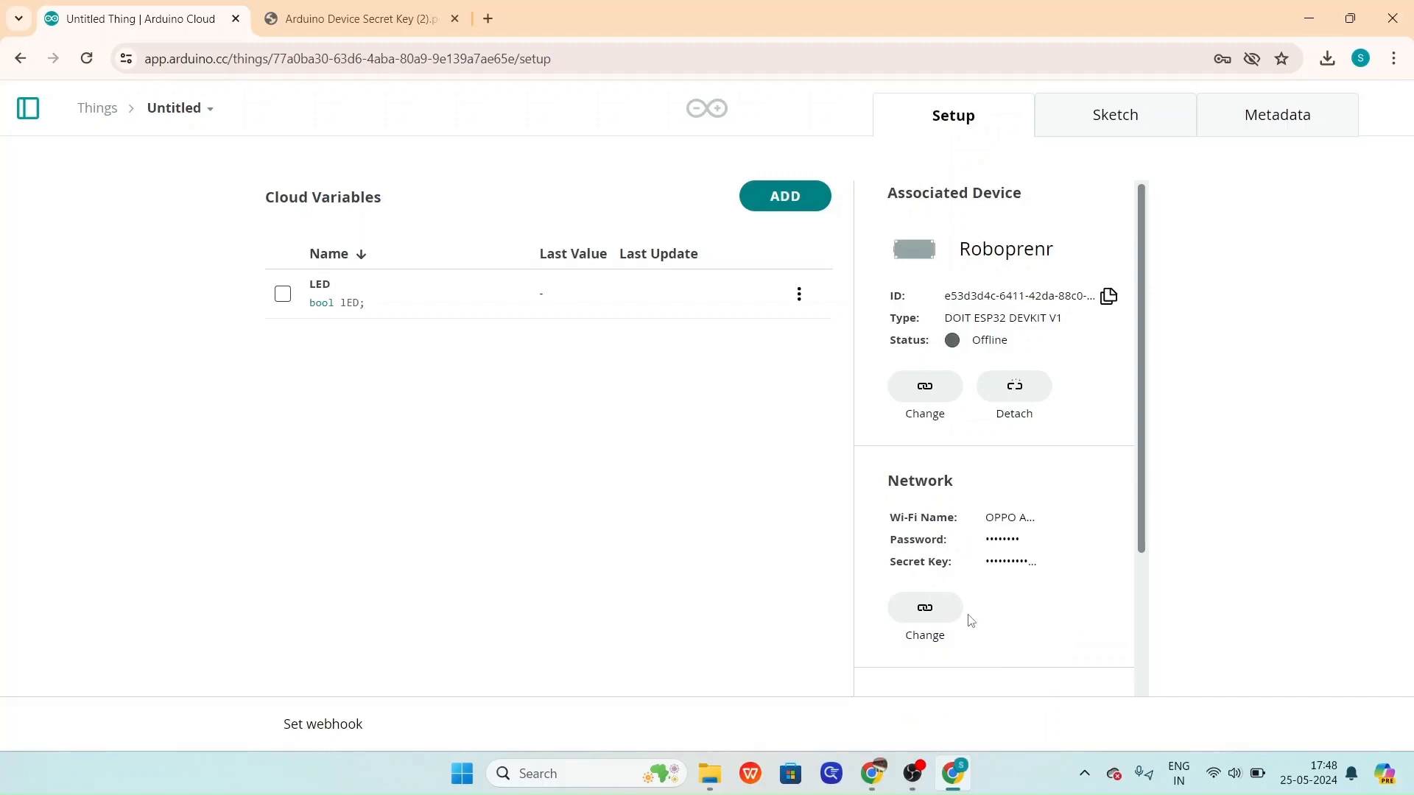
Leave the Thing setup, go to Dashboards and create a new dashboard.
{"action": "scroll", "coordinate": [969, 621], "scroll_direction": "down", "scroll_amount": 3}
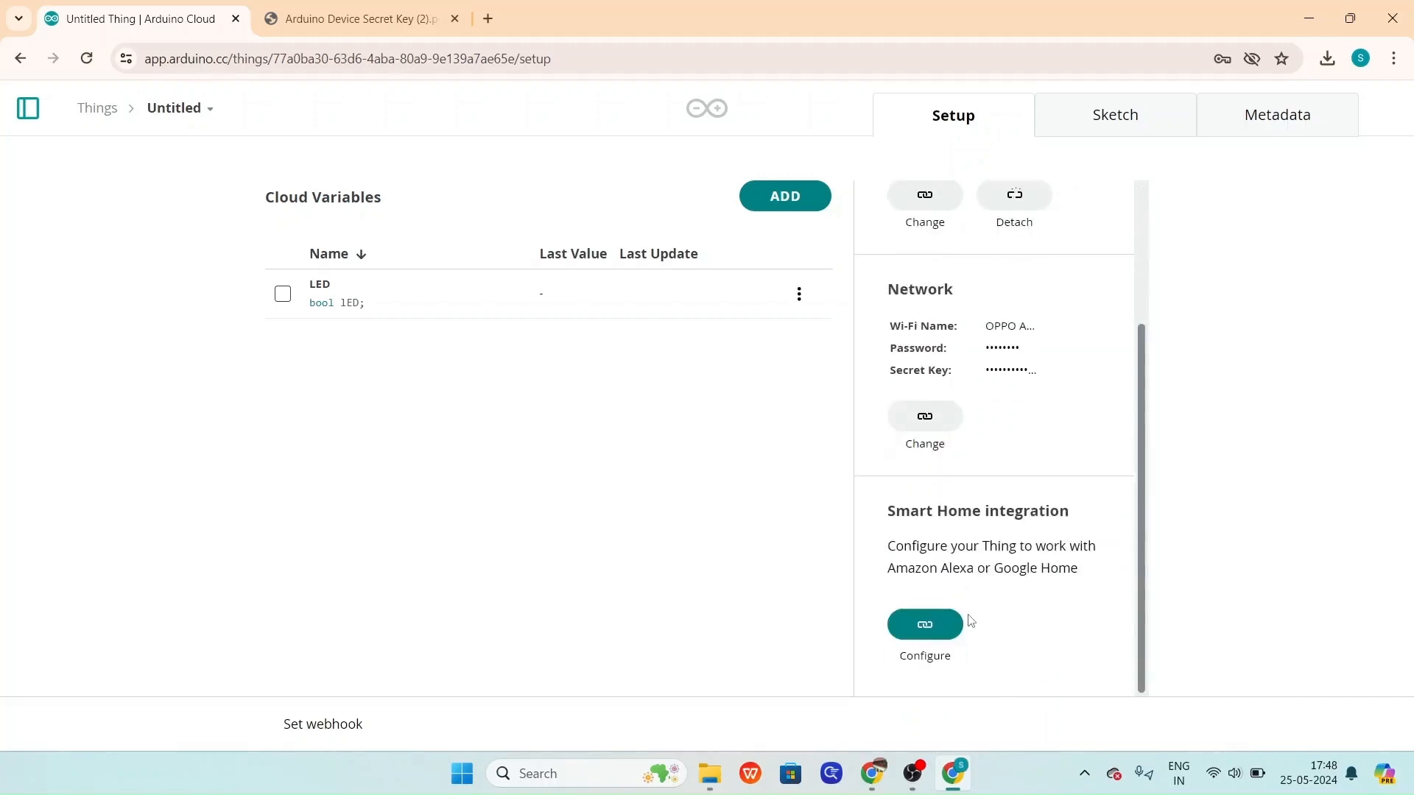
{"action": "left_click", "coordinate": [18, 62]}
{"action": "left_click", "coordinate": [20, 60]}
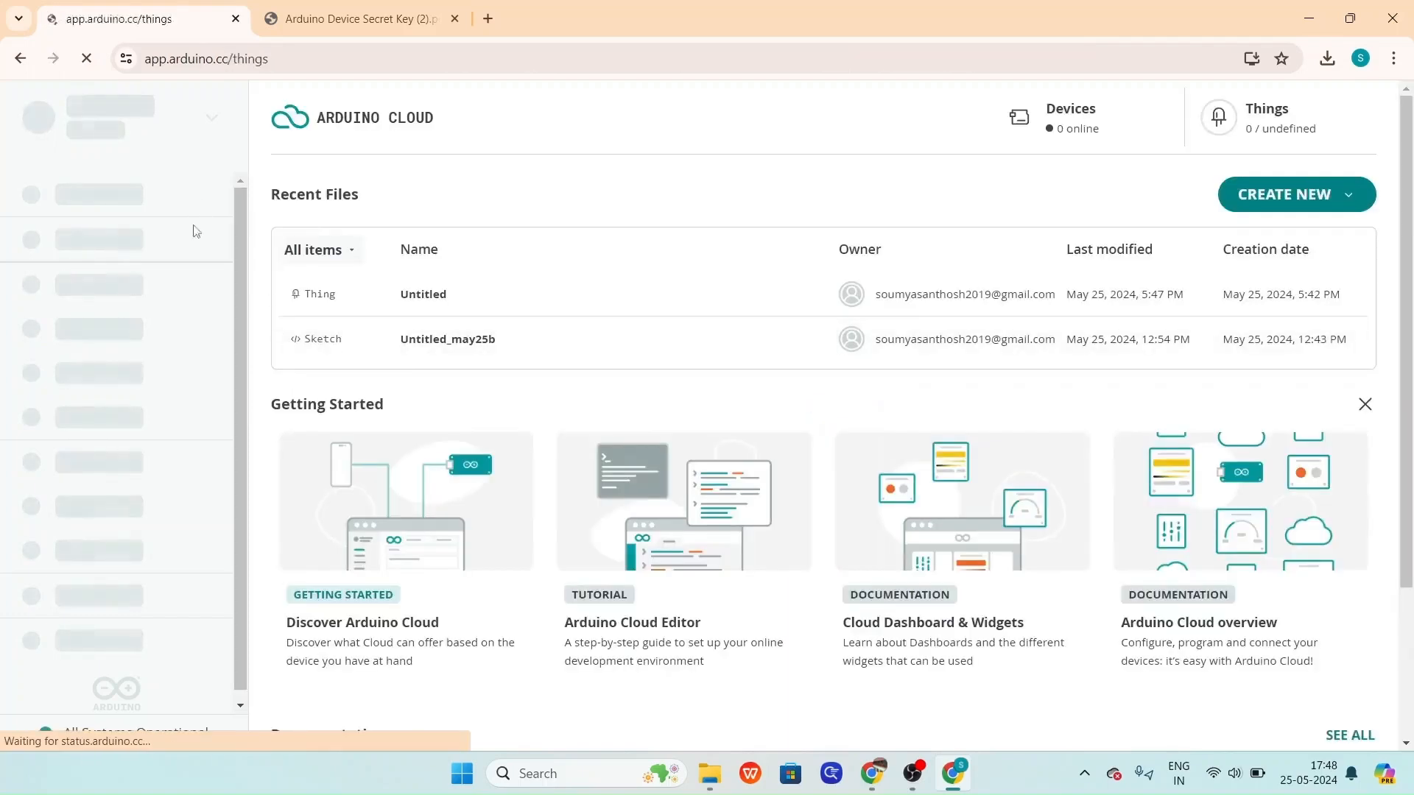
{"action": "left_click", "coordinate": [187, 378]}
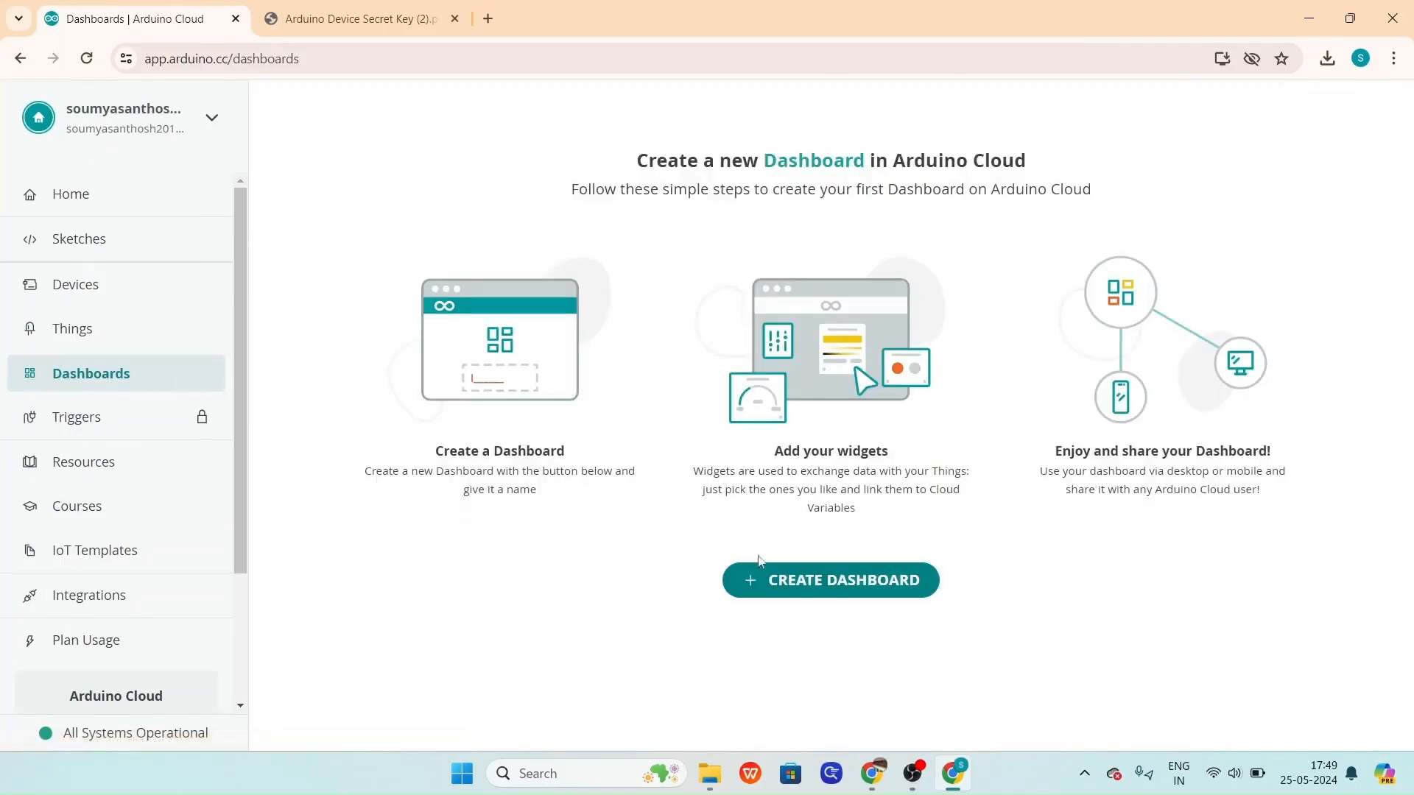
{"action": "left_click", "coordinate": [764, 589]}
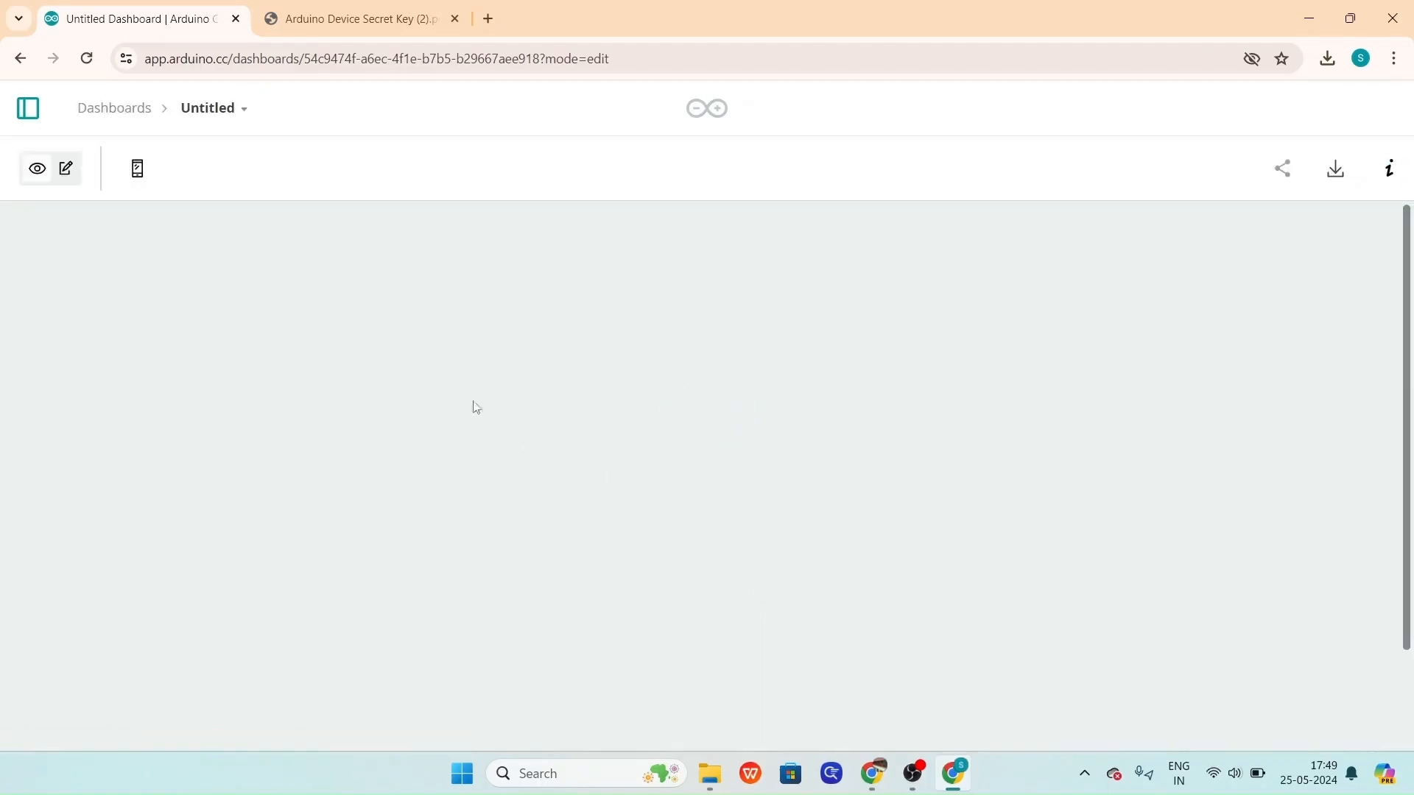
Put the new dashboard in edit mode and add a Switch widget.
{"action": "left_click", "coordinate": [68, 170]}
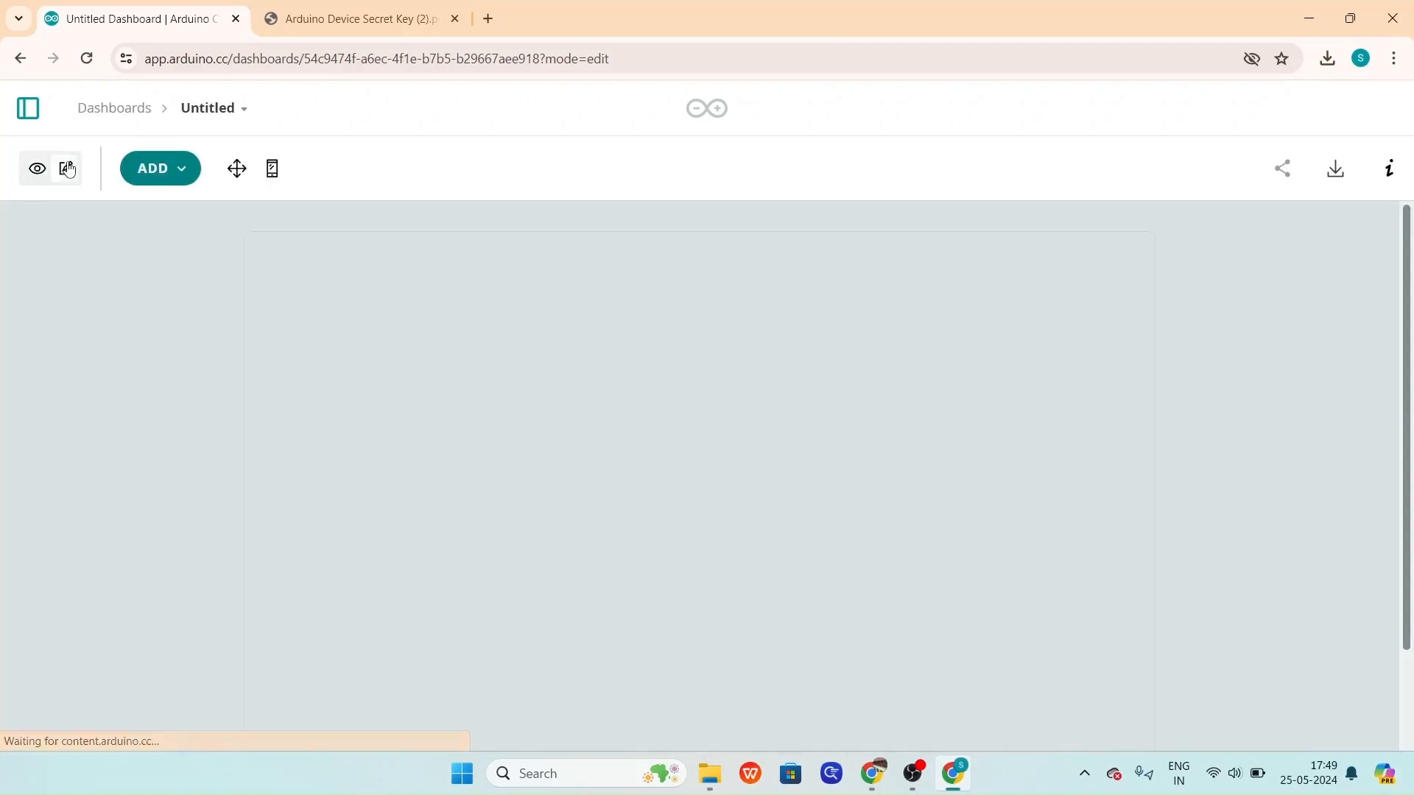
{"action": "left_click", "coordinate": [145, 180]}
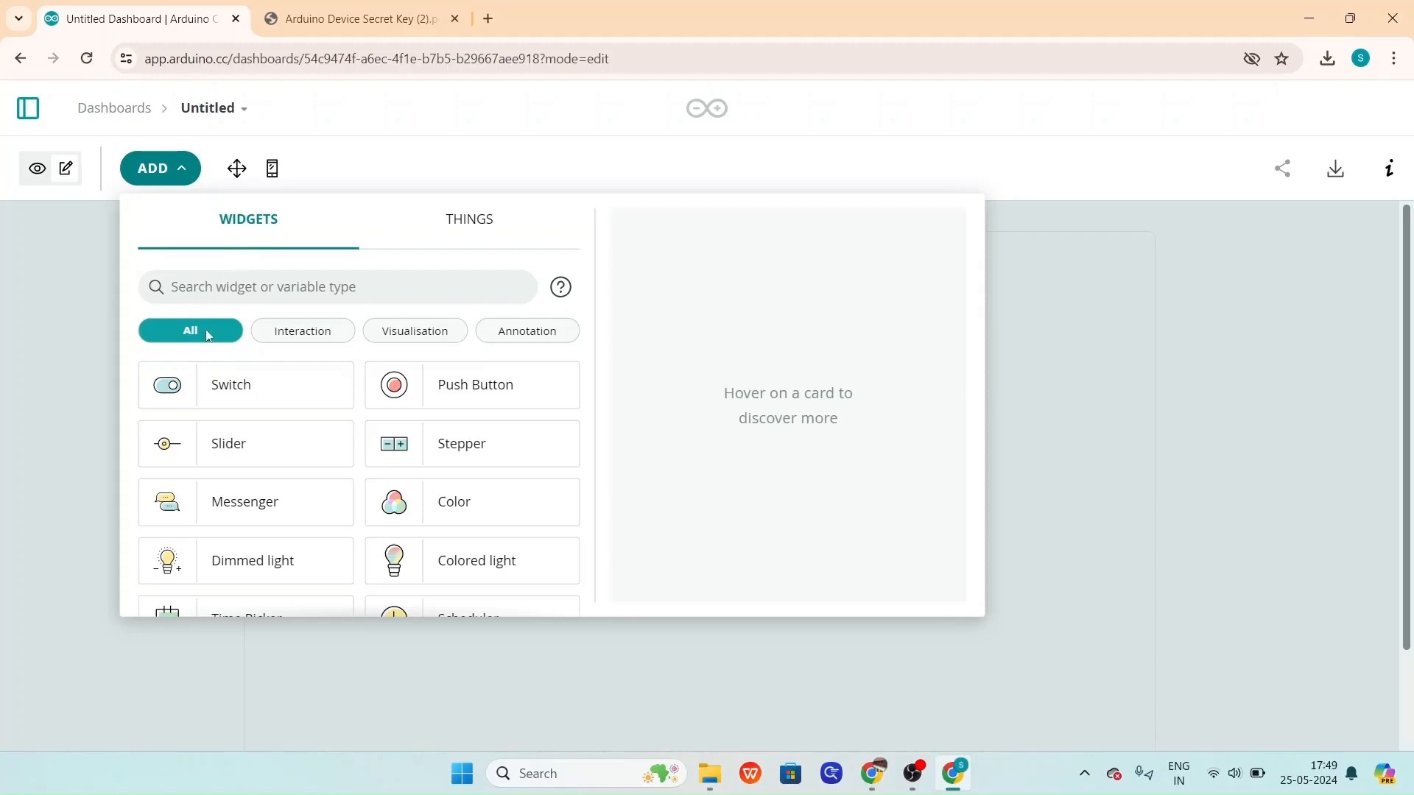
{"action": "left_click", "coordinate": [205, 385]}
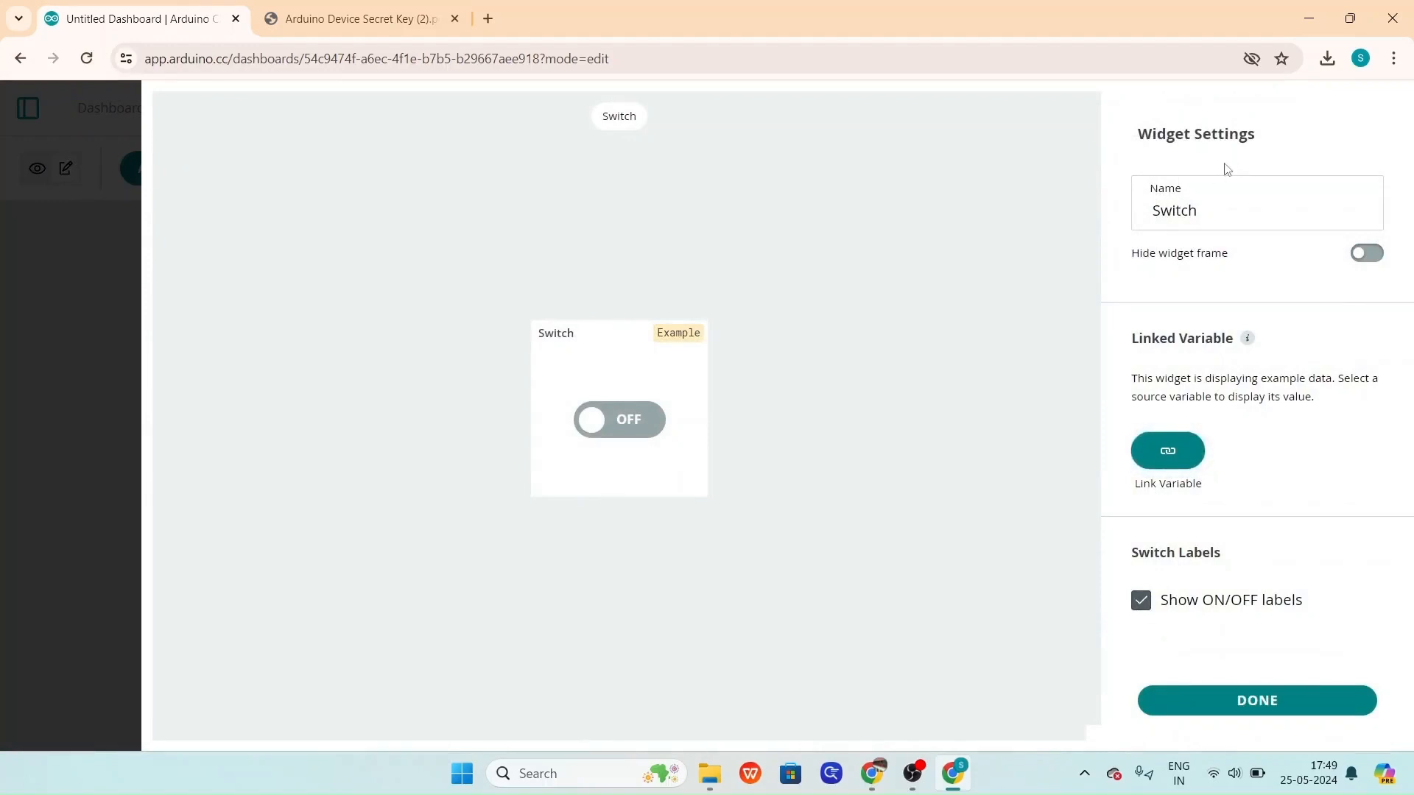
Rename the switch widget to LED SWITCH.
{"action": "left_click", "coordinate": [1201, 210]}
{"action": "key", "text": "ctrl+a"}
{"action": "key", "text": "BackSpace"}
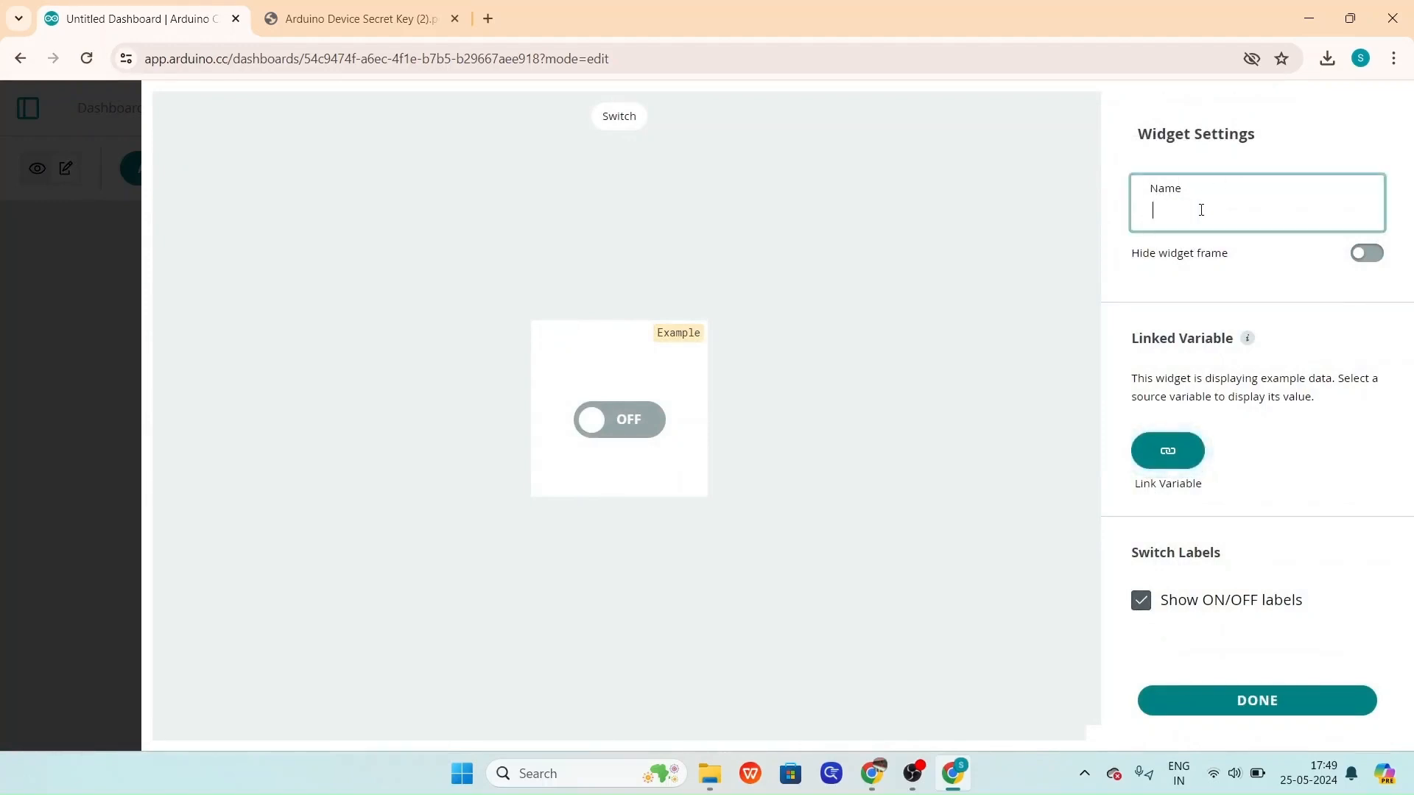
{"action": "type", "text": "LED SWITCH"}
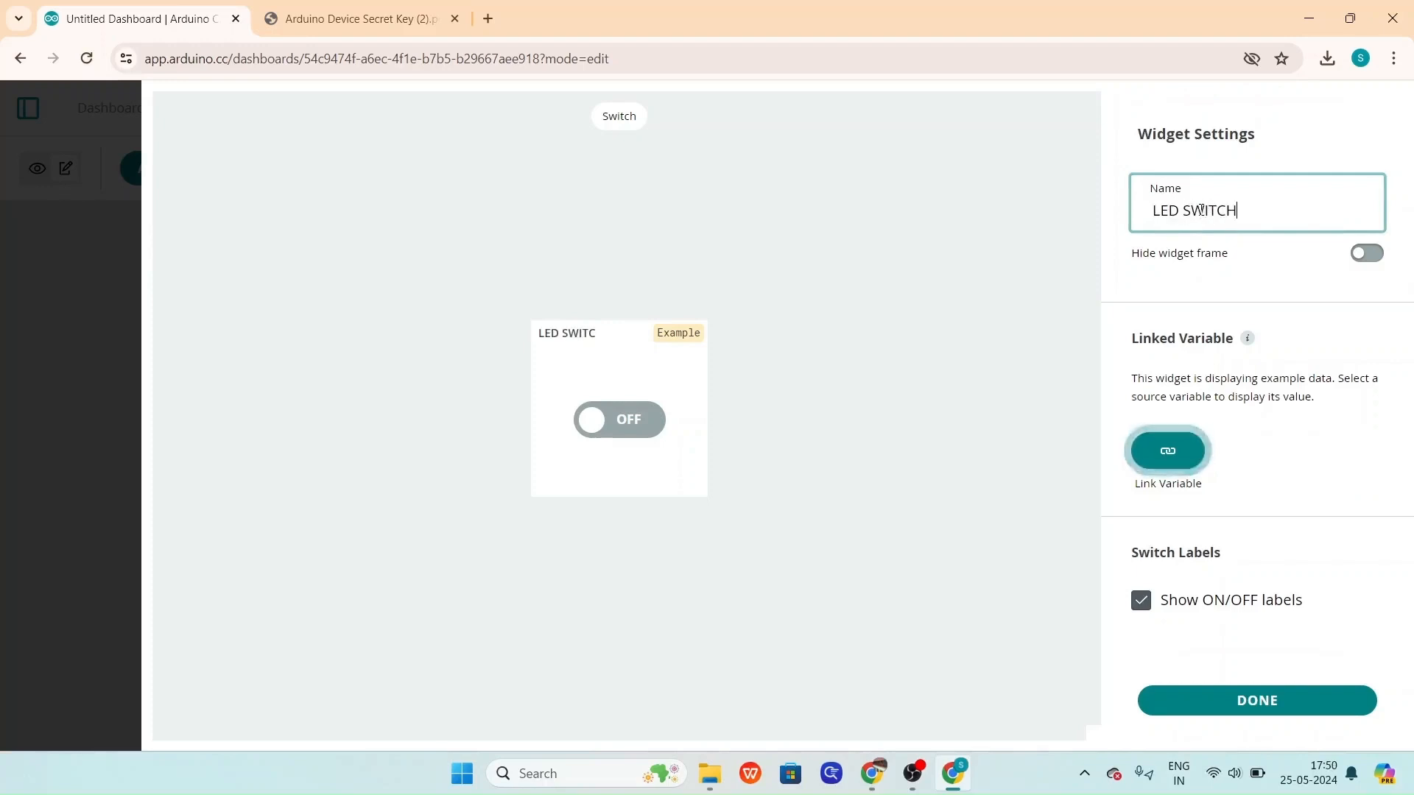
Link the LED SWITCH widget to the LED variable of the Untitled Thing and finish the widget settings.
{"action": "left_click", "coordinate": [1180, 449]}
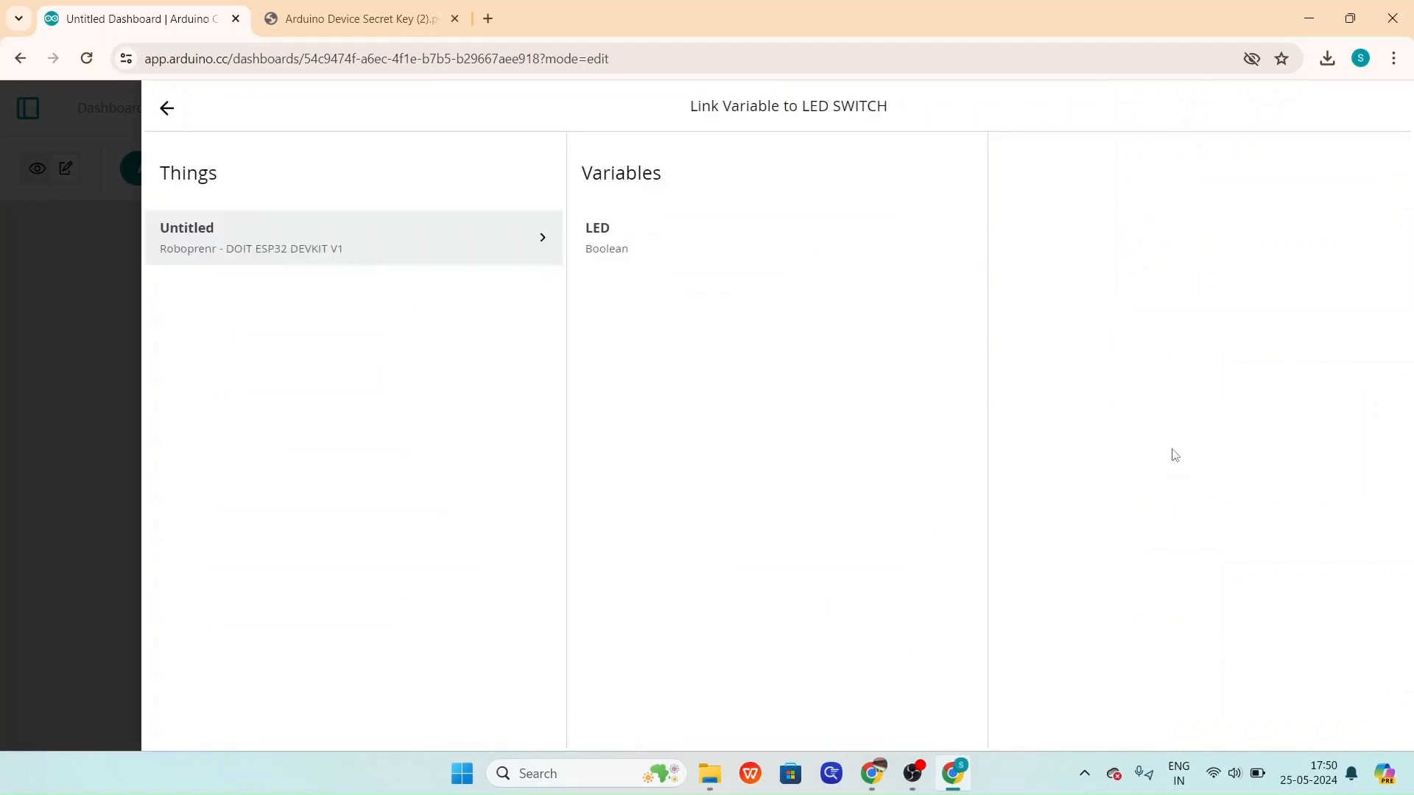
{"action": "left_click", "coordinate": [602, 256]}
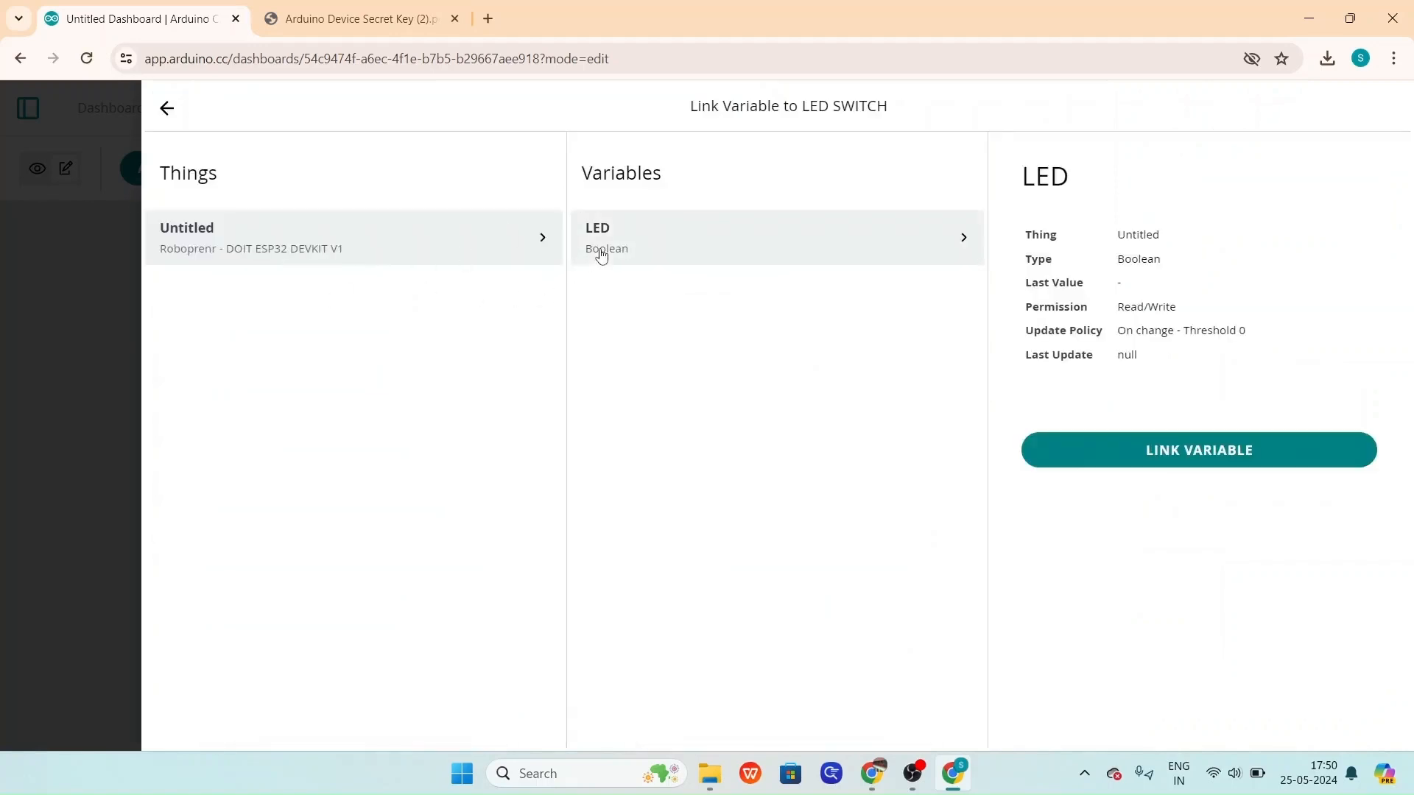
{"action": "left_click", "coordinate": [1112, 454]}
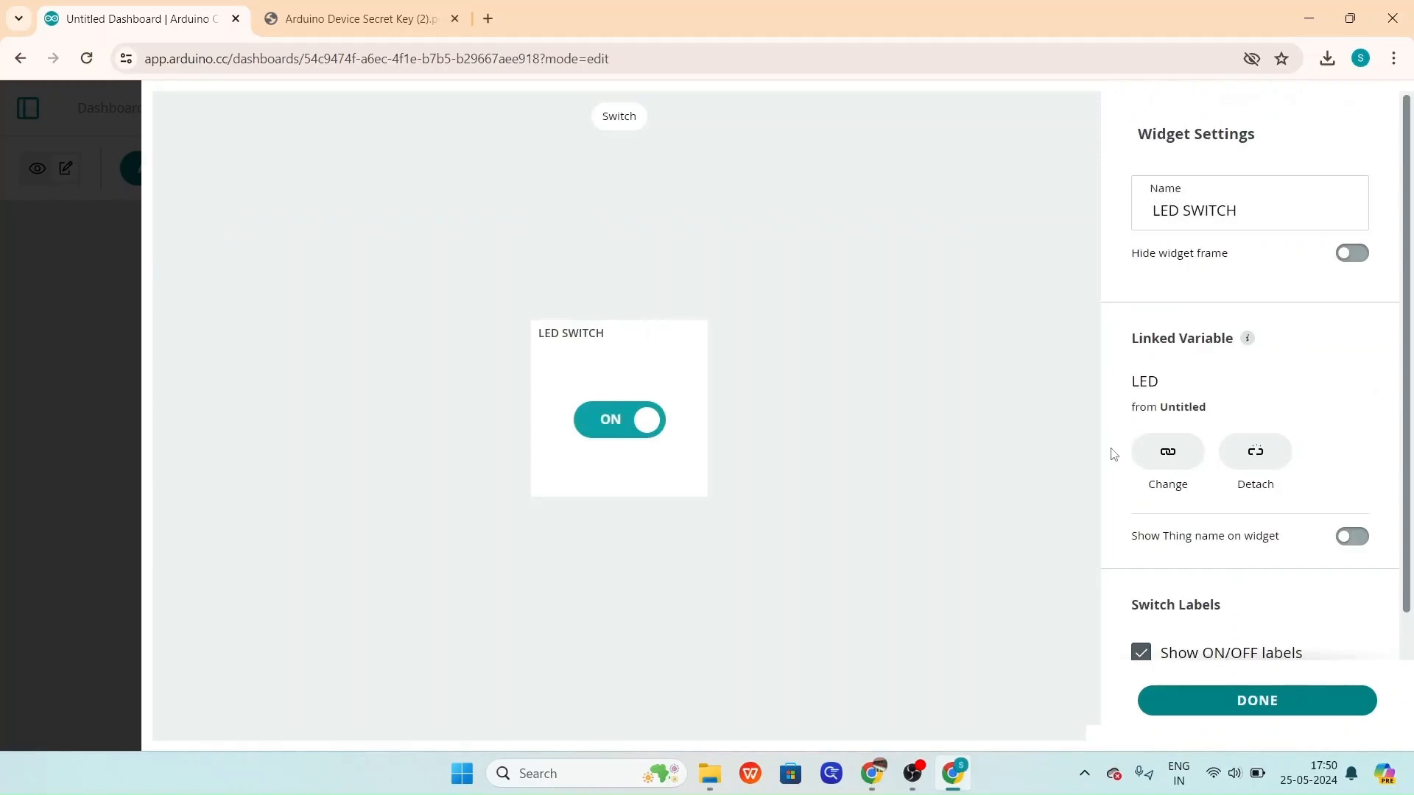
{"action": "scroll", "coordinate": [1289, 489], "scroll_direction": "down", "scroll_amount": 1}
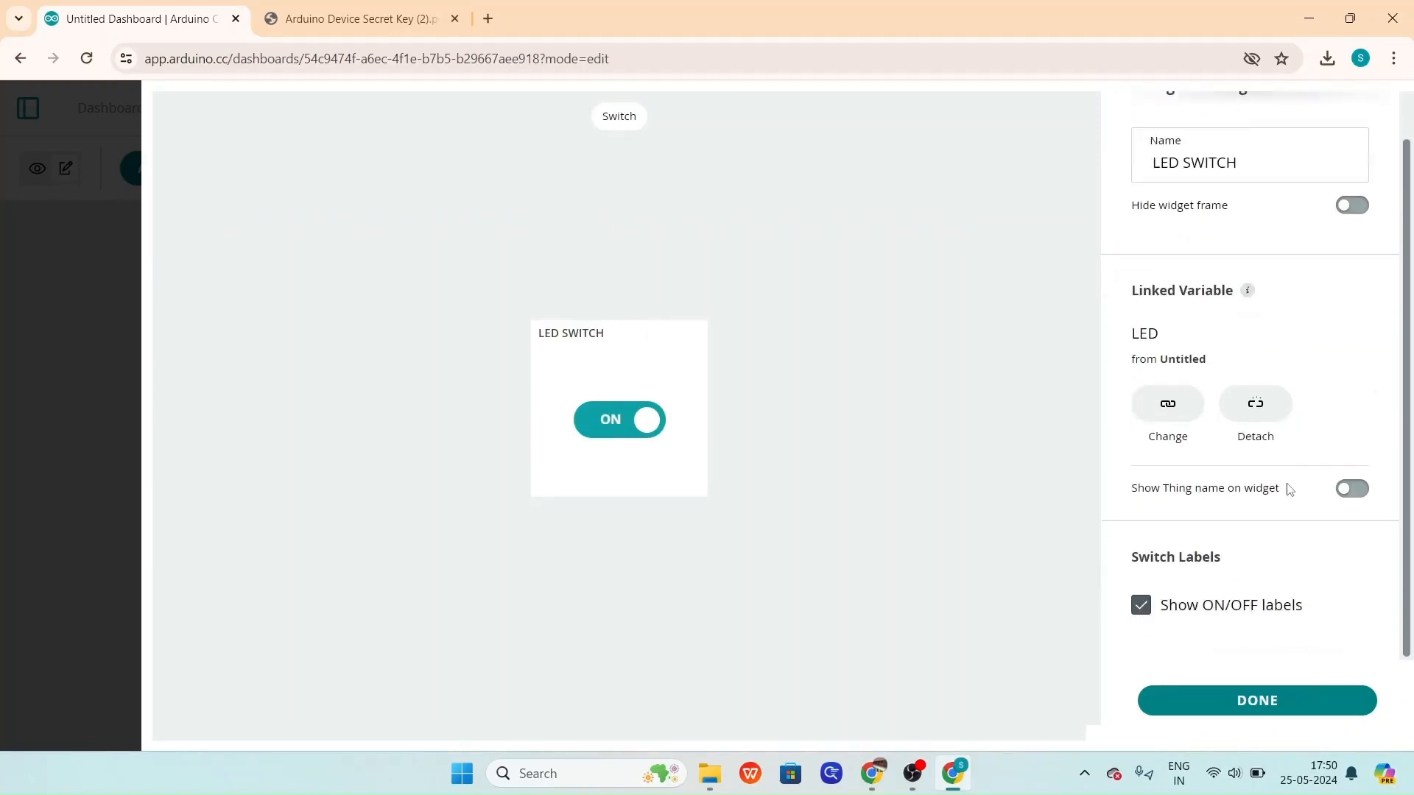
{"action": "left_click", "coordinate": [1258, 702]}
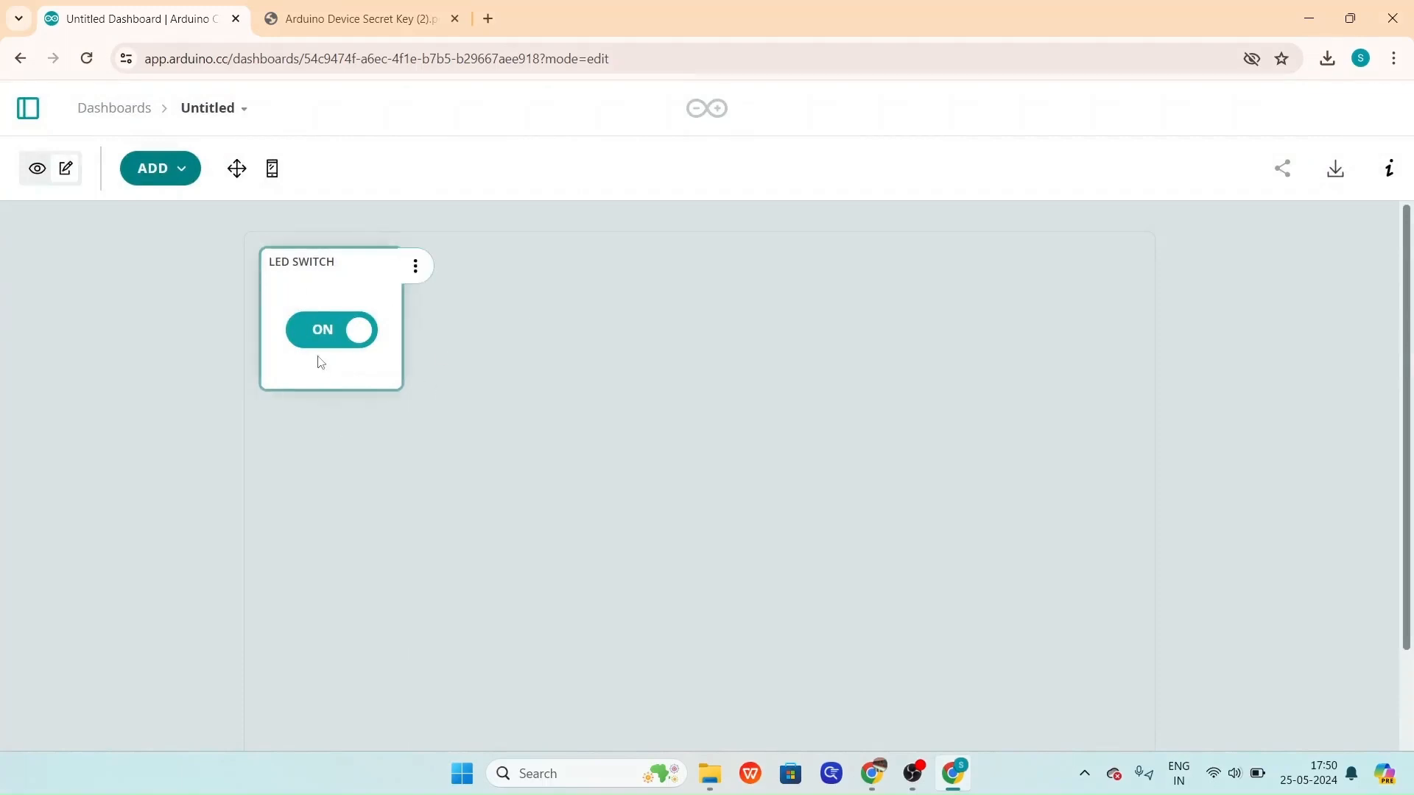
Leave the dashboard, go to Things and open the Untitled Thing's sketch.
{"action": "left_click", "coordinate": [20, 63]}
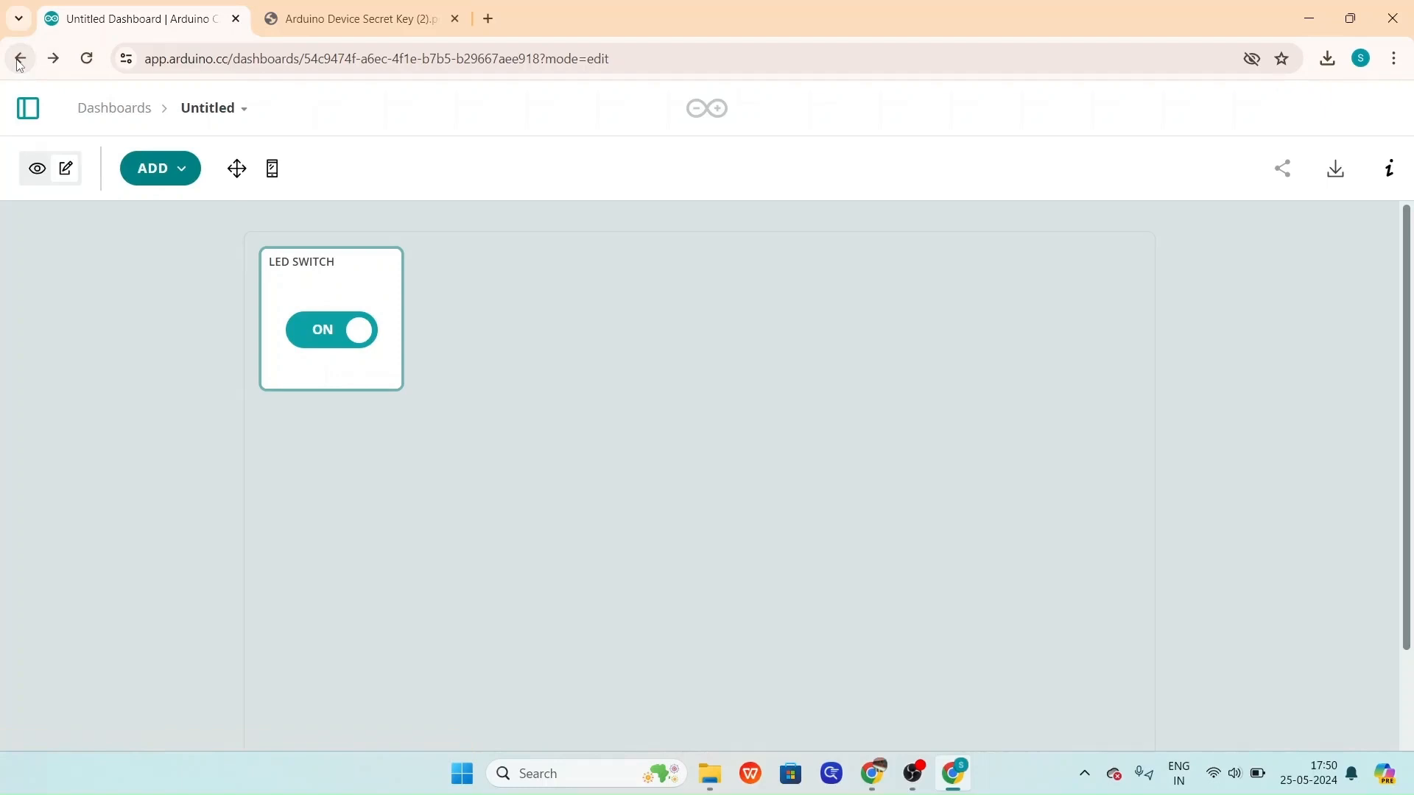
{"action": "left_click", "coordinate": [20, 64]}
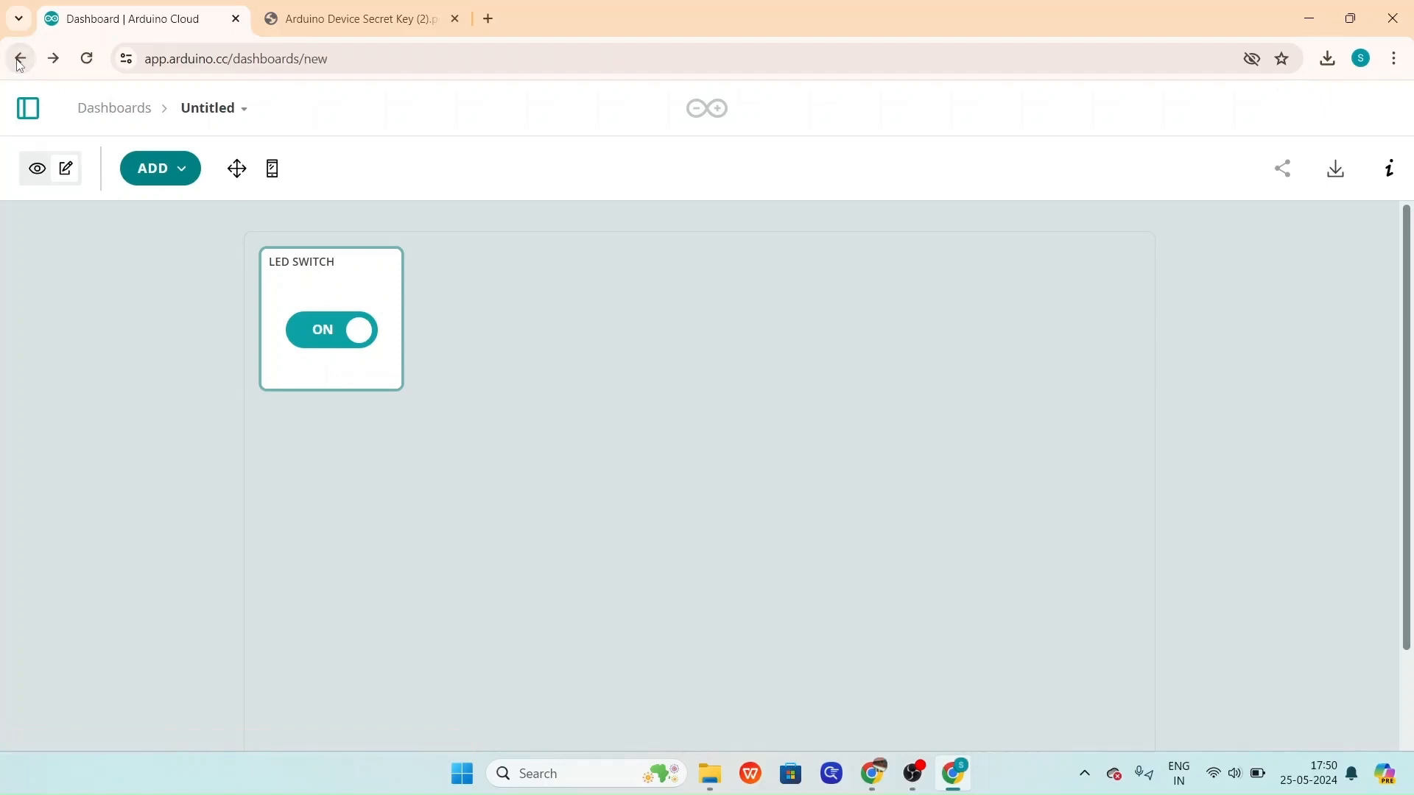
{"action": "left_click", "coordinate": [20, 63]}
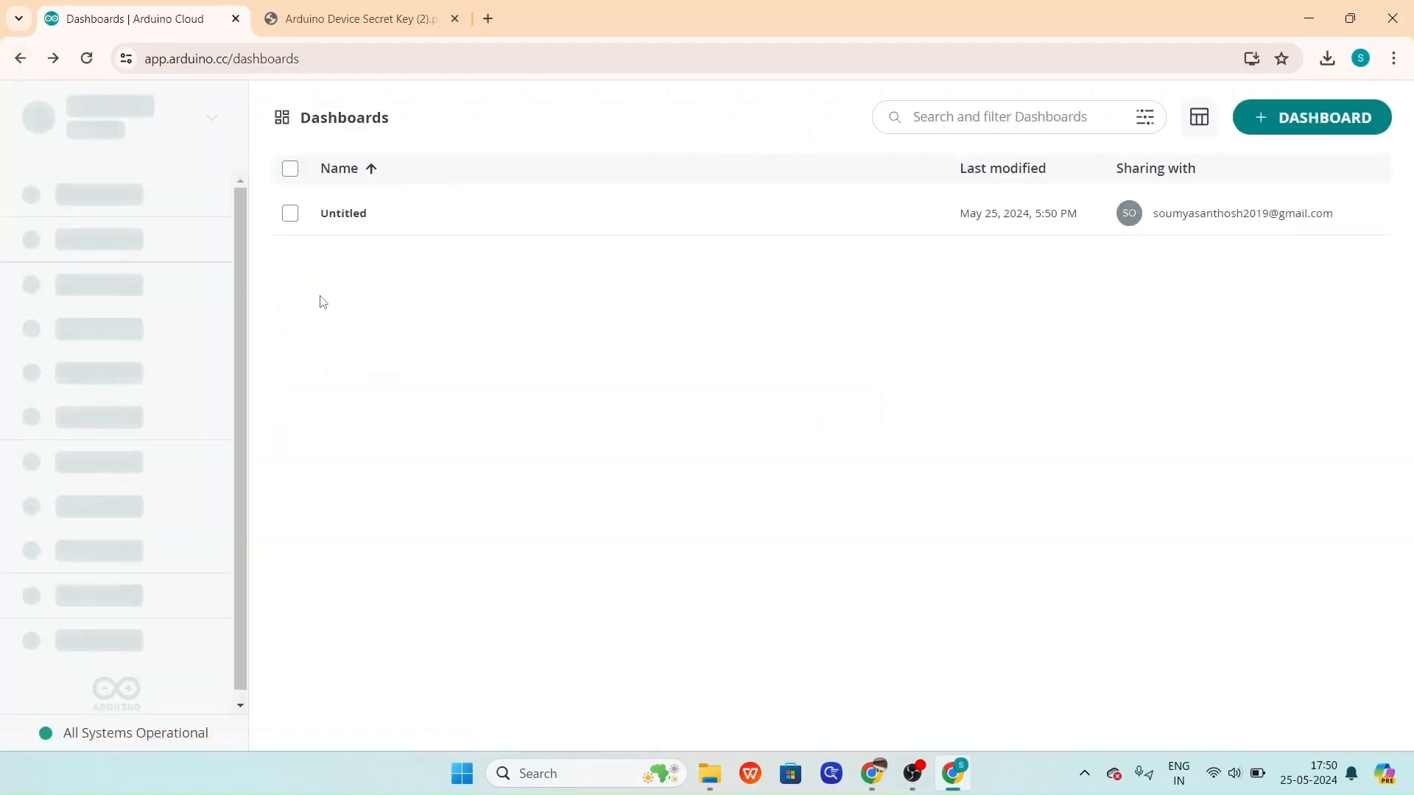
{"action": "left_click", "coordinate": [82, 330]}
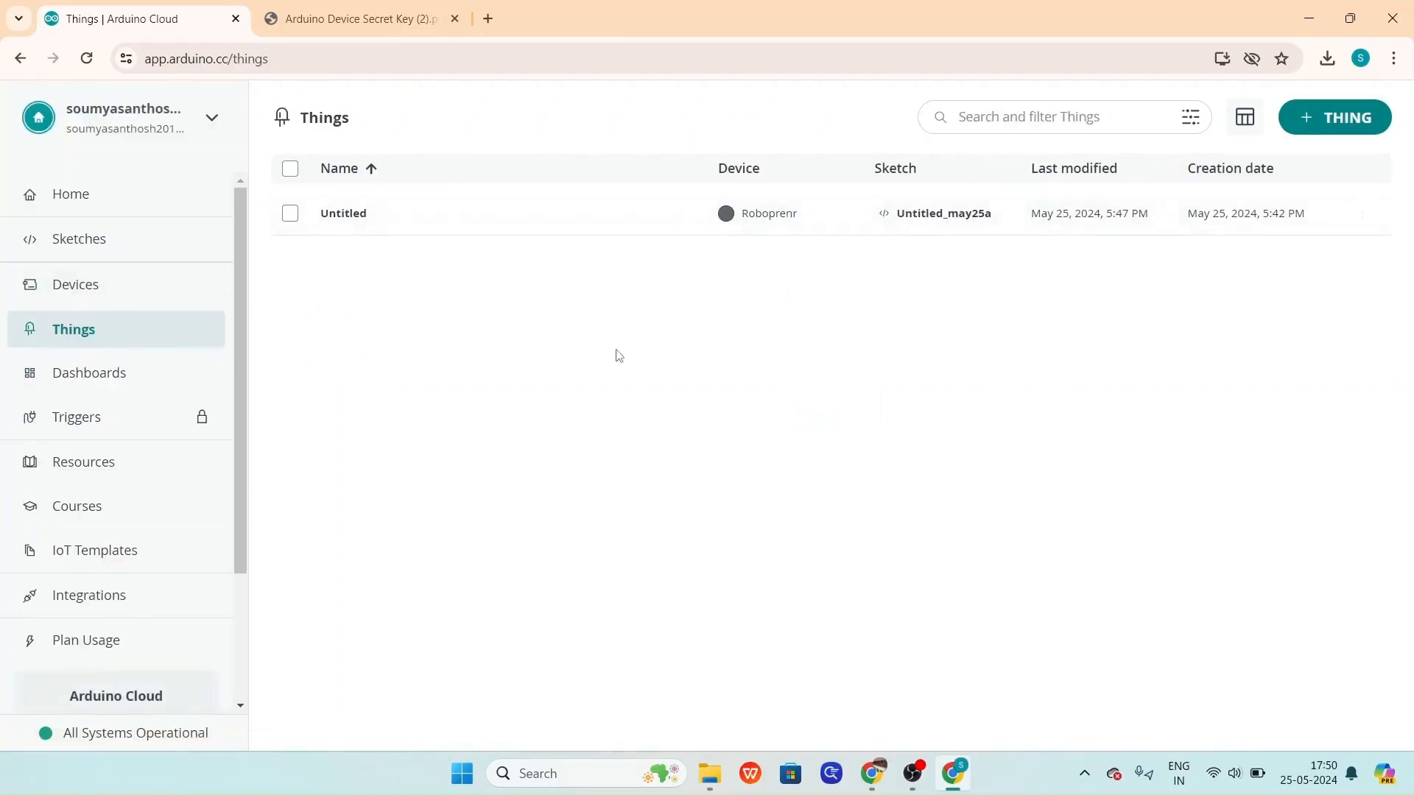
{"action": "left_click", "coordinate": [453, 214]}
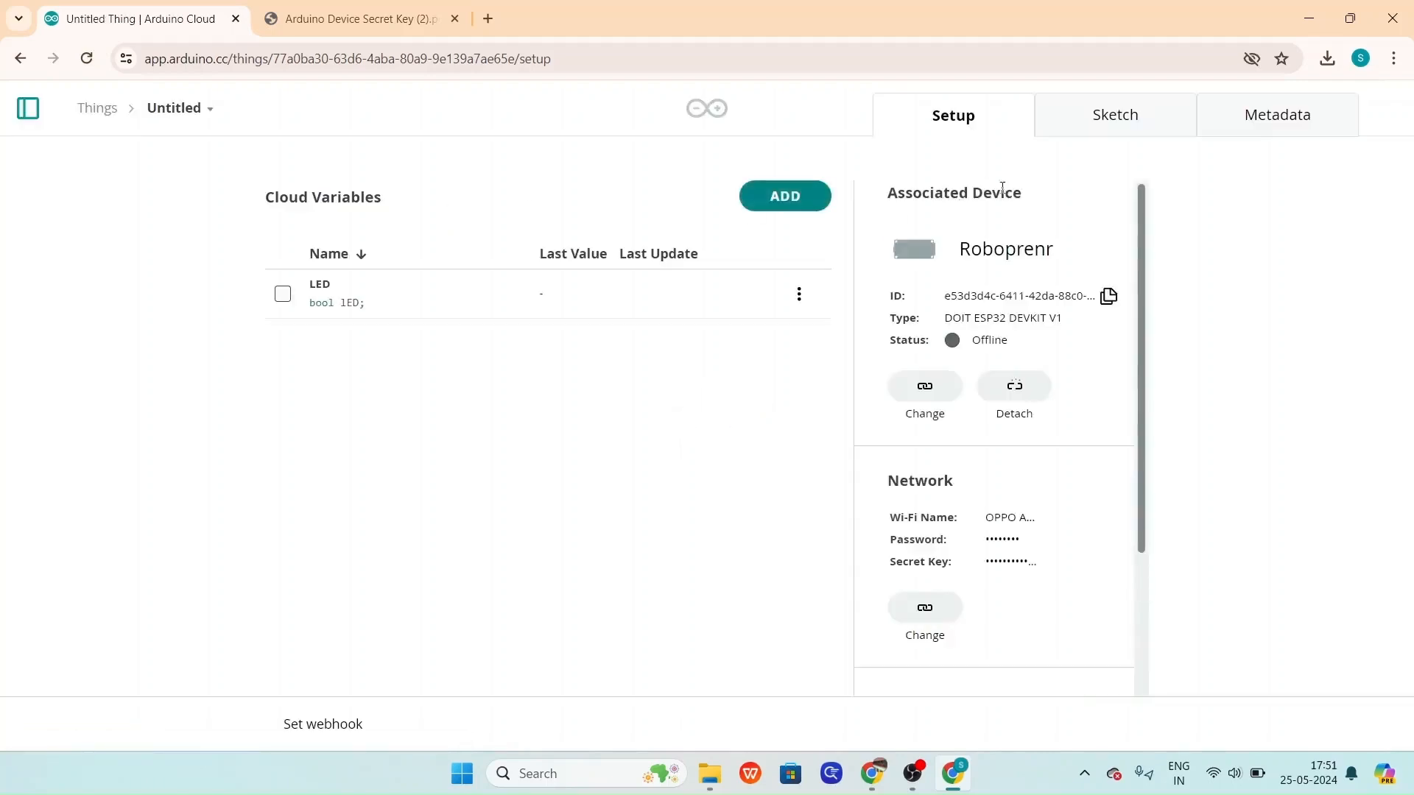
{"action": "left_click", "coordinate": [1092, 120]}
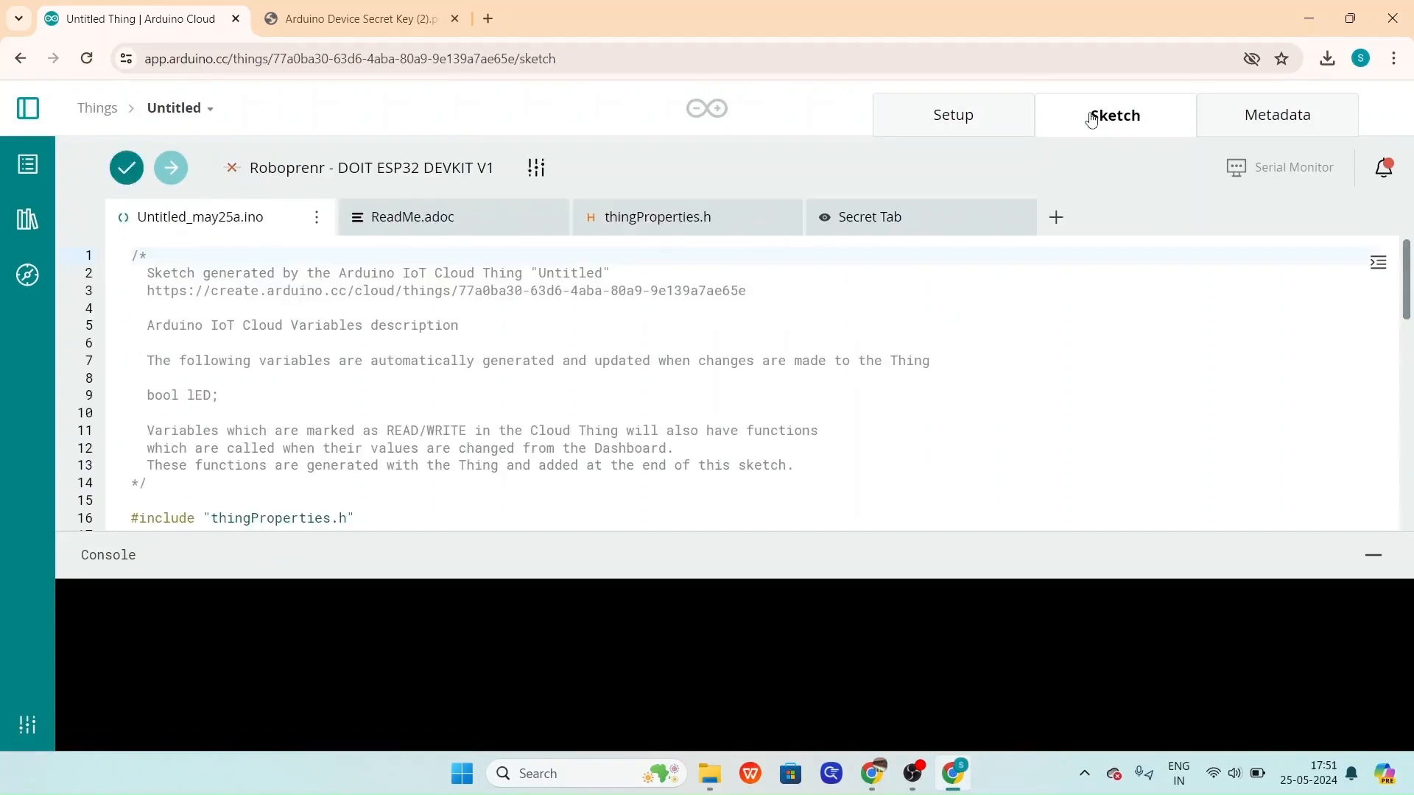
Examine the generated sketch, including the bool lED variable and the thingProperties.h include, and look at the available libraries.
{"action": "scroll", "coordinate": [758, 427], "scroll_direction": "down", "scroll_amount": 4}
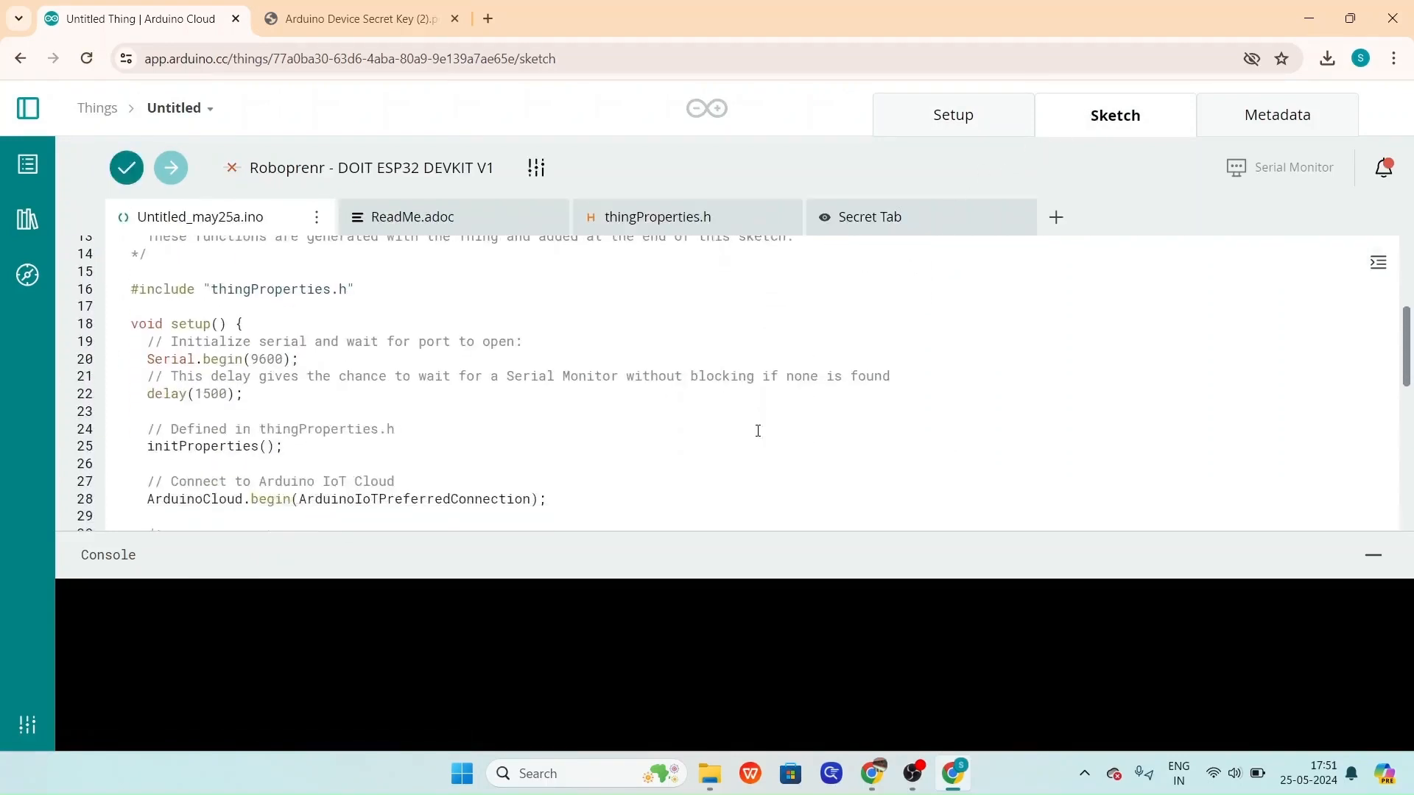
{"action": "scroll", "coordinate": [758, 431], "scroll_direction": "down", "scroll_amount": 6}
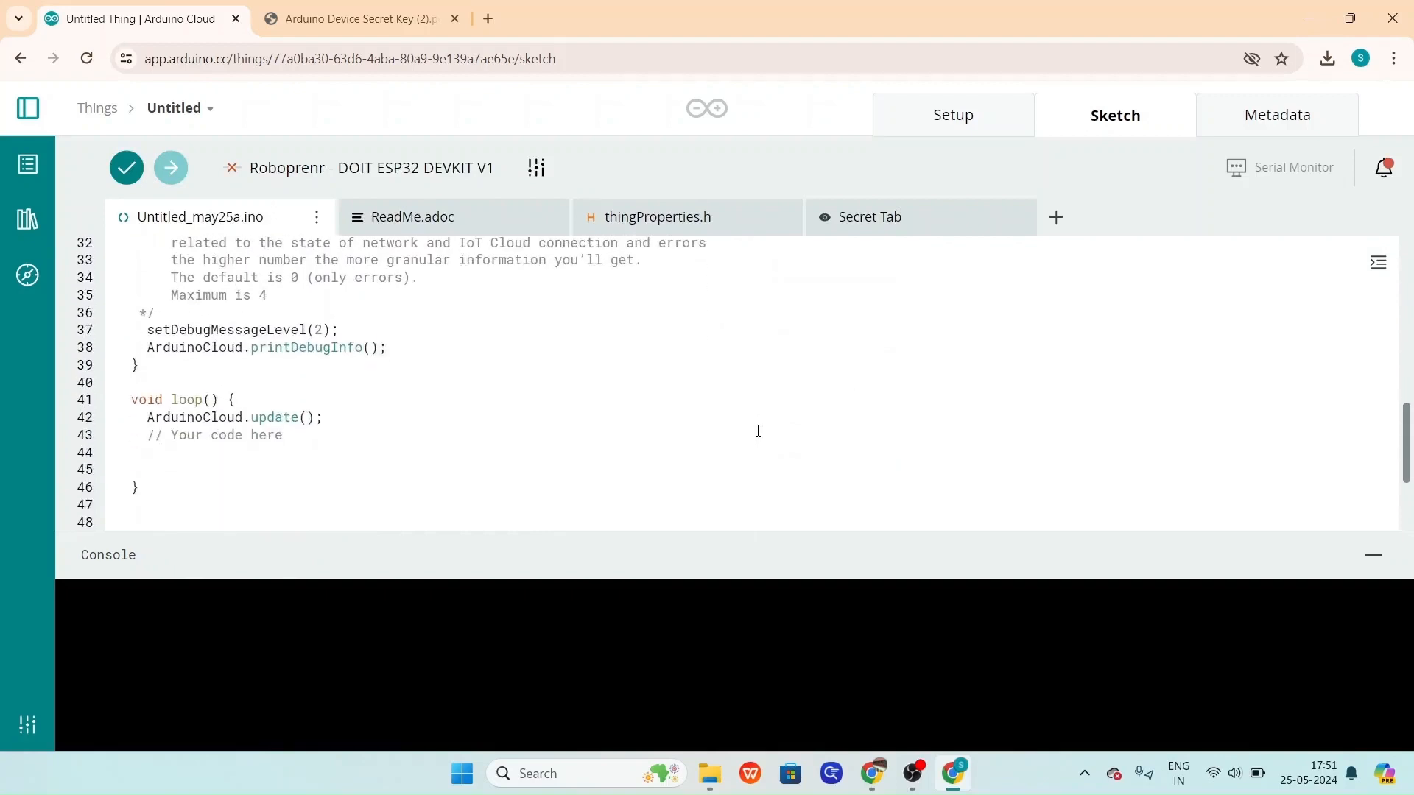
{"action": "scroll", "coordinate": [758, 431], "scroll_direction": "down", "scroll_amount": 3}
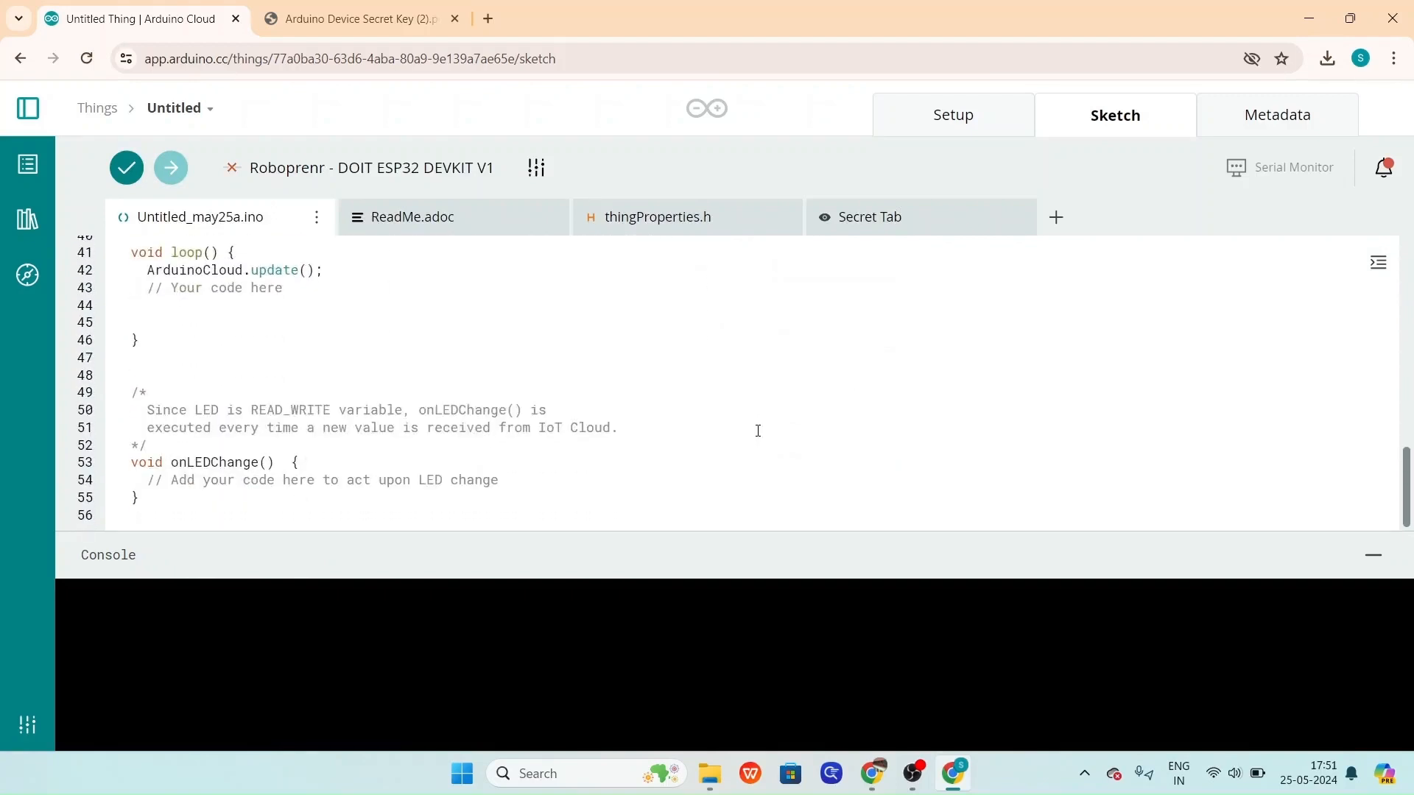
{"action": "scroll", "coordinate": [561, 354], "scroll_direction": "up", "scroll_amount": 12}
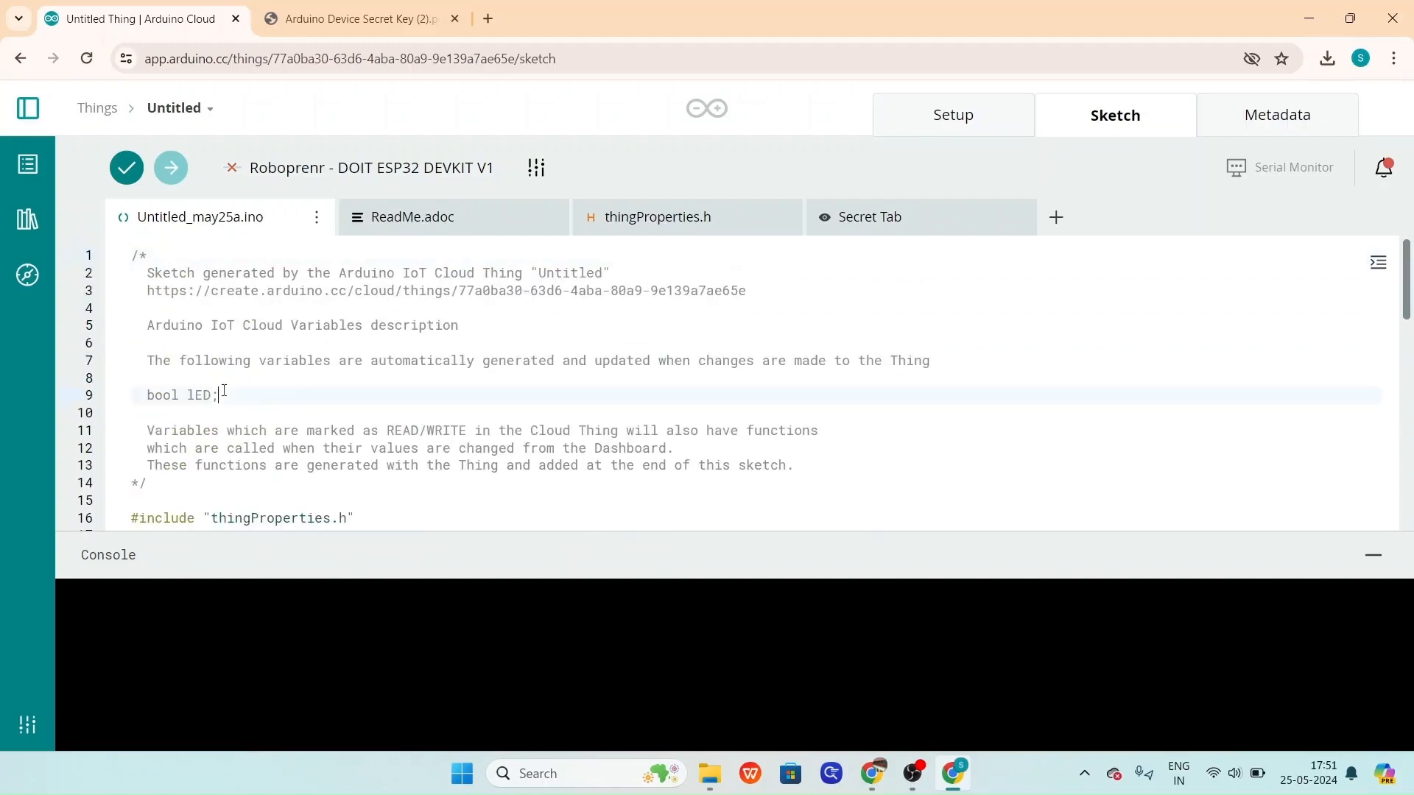
{"action": "left_click_drag", "start_coordinate": [224, 391], "coordinate": [143, 395]}
{"action": "left_click", "coordinate": [244, 400]}
{"action": "scroll", "coordinate": [244, 400], "scroll_direction": "down", "scroll_amount": 4}
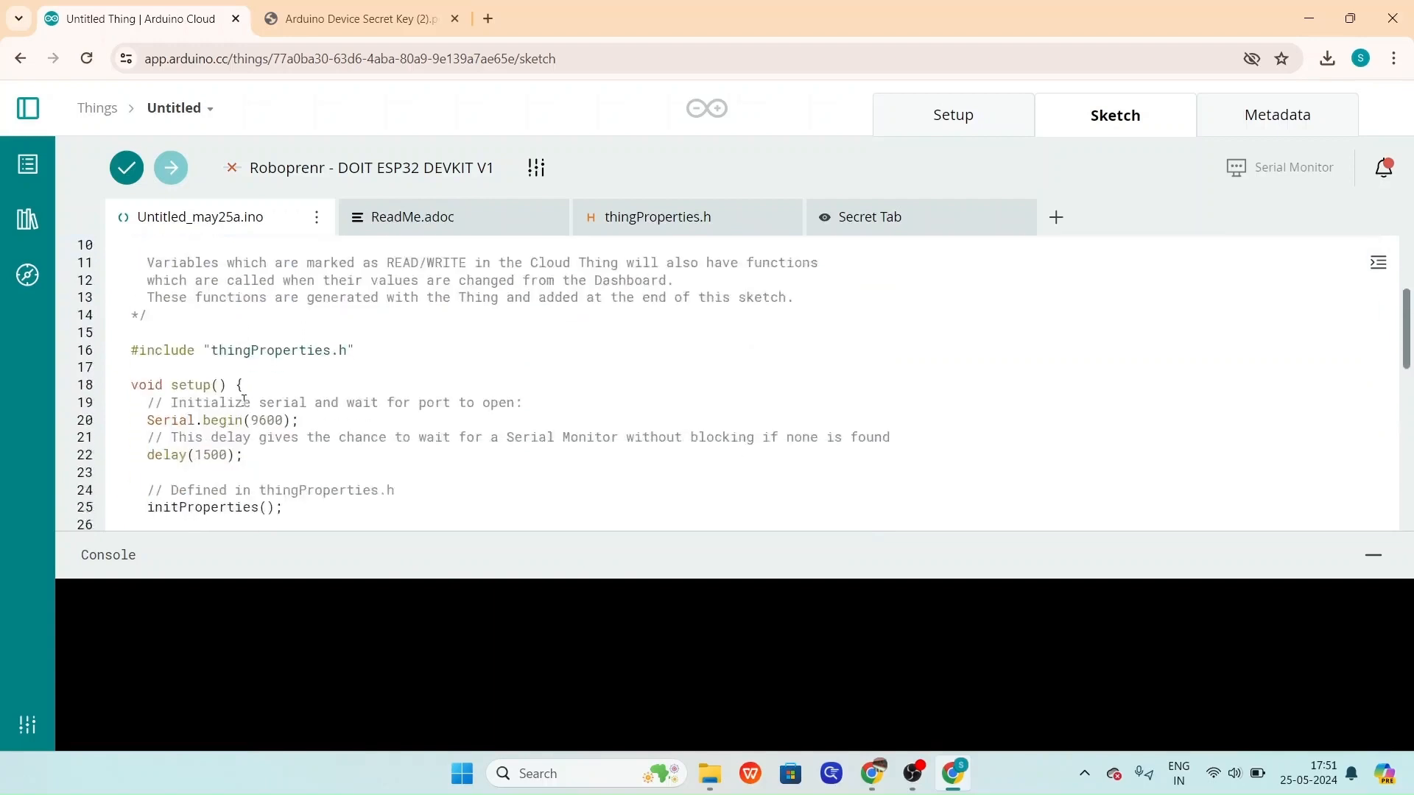
{"action": "left_click_drag", "start_coordinate": [365, 302], "coordinate": [206, 303]}
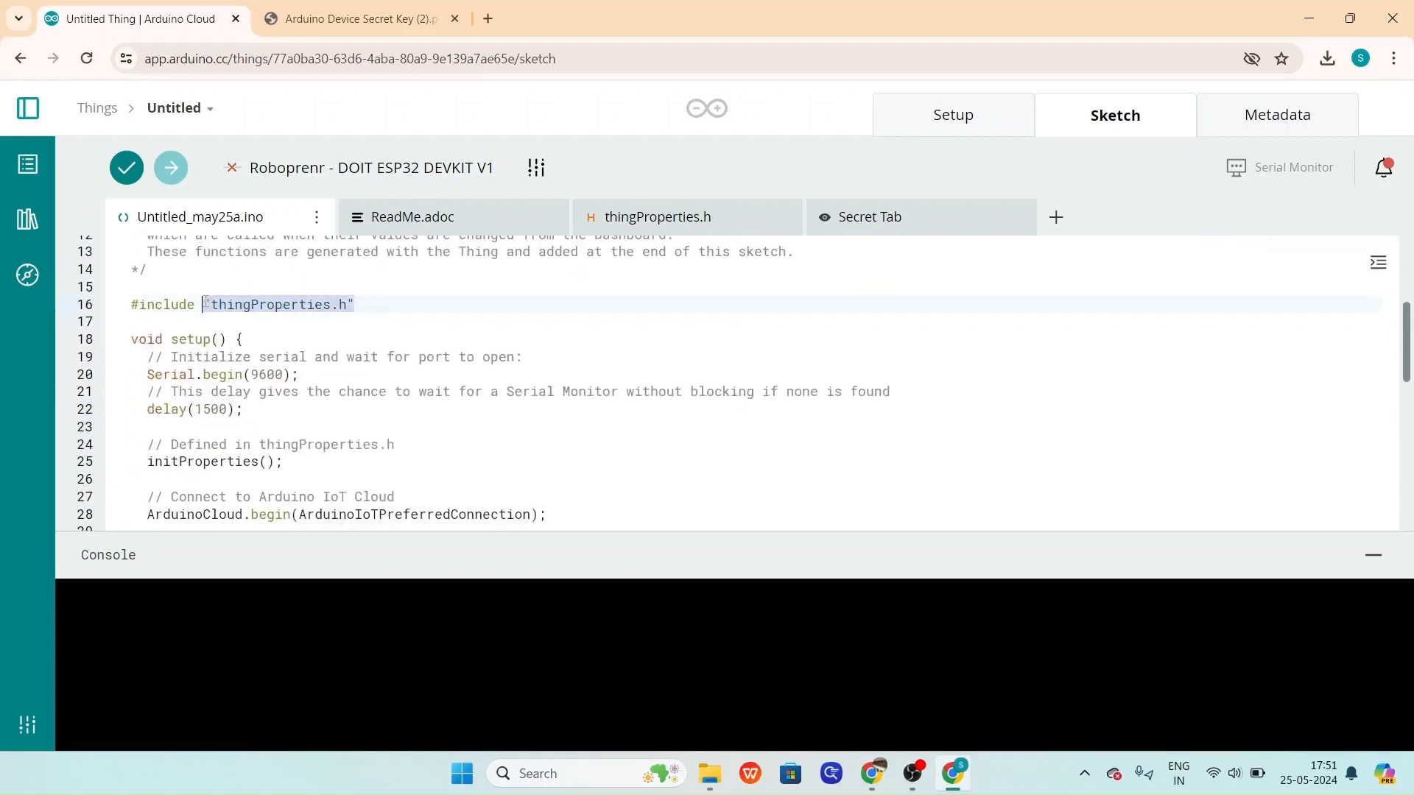
{"action": "left_click", "coordinate": [277, 344]}
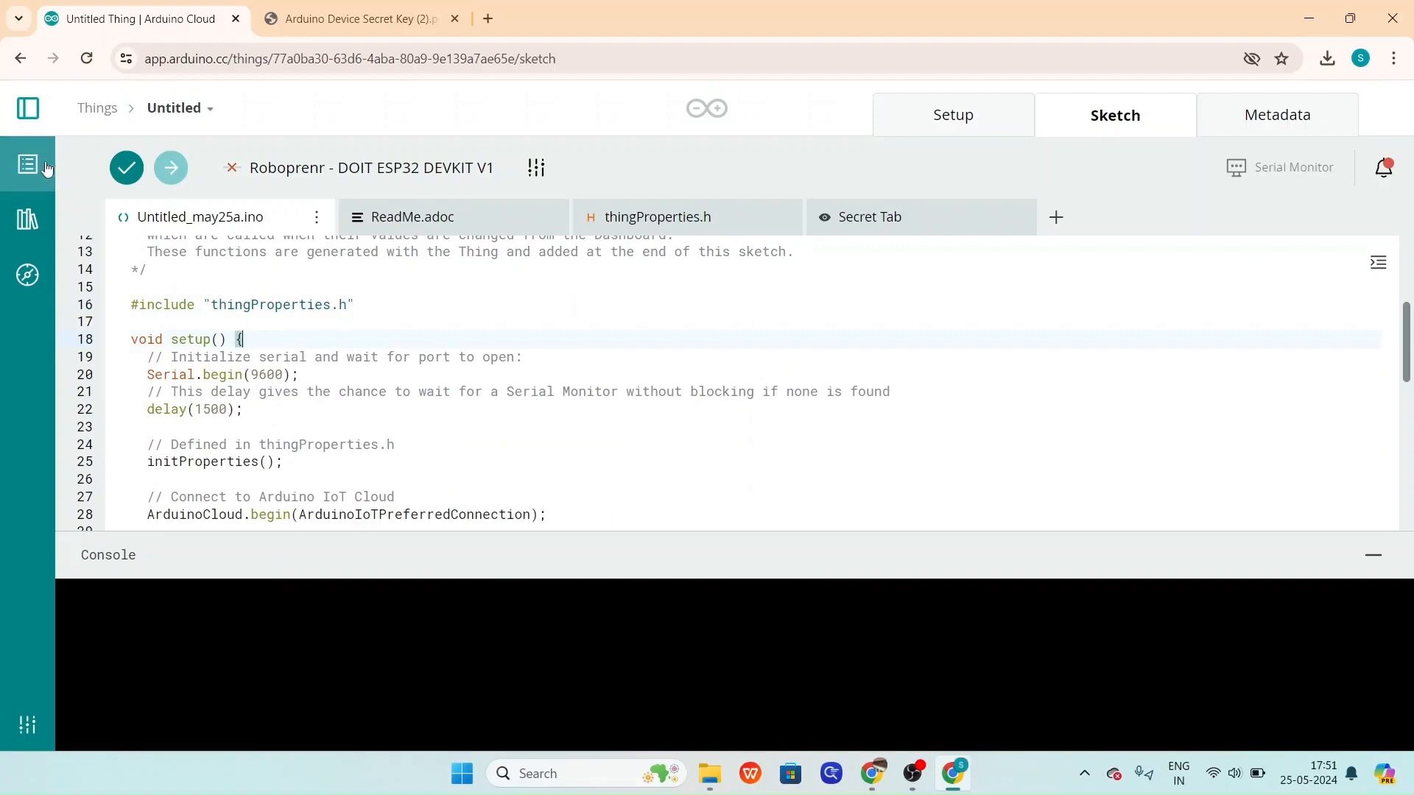
{"action": "left_click", "coordinate": [38, 212]}
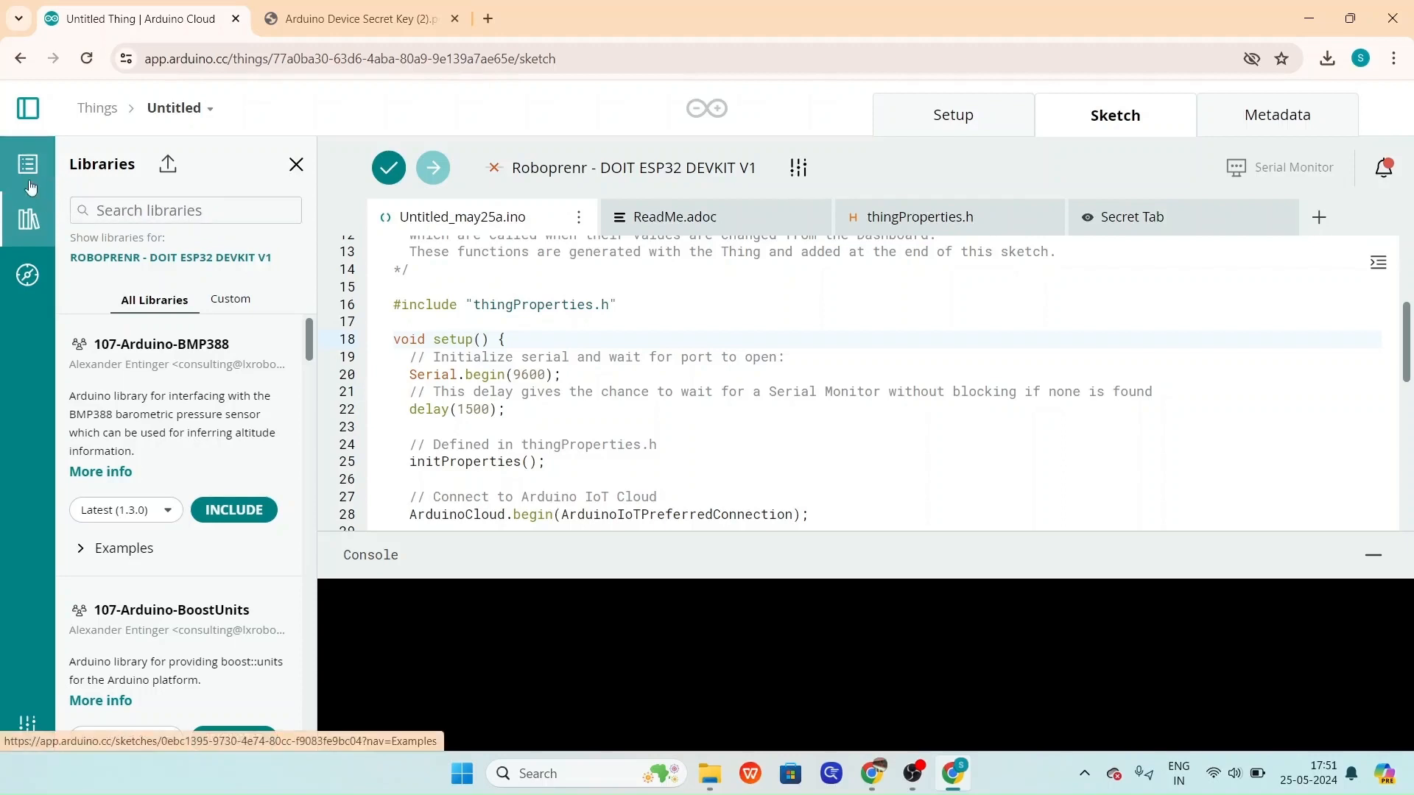
{"action": "left_click", "coordinate": [25, 215]}
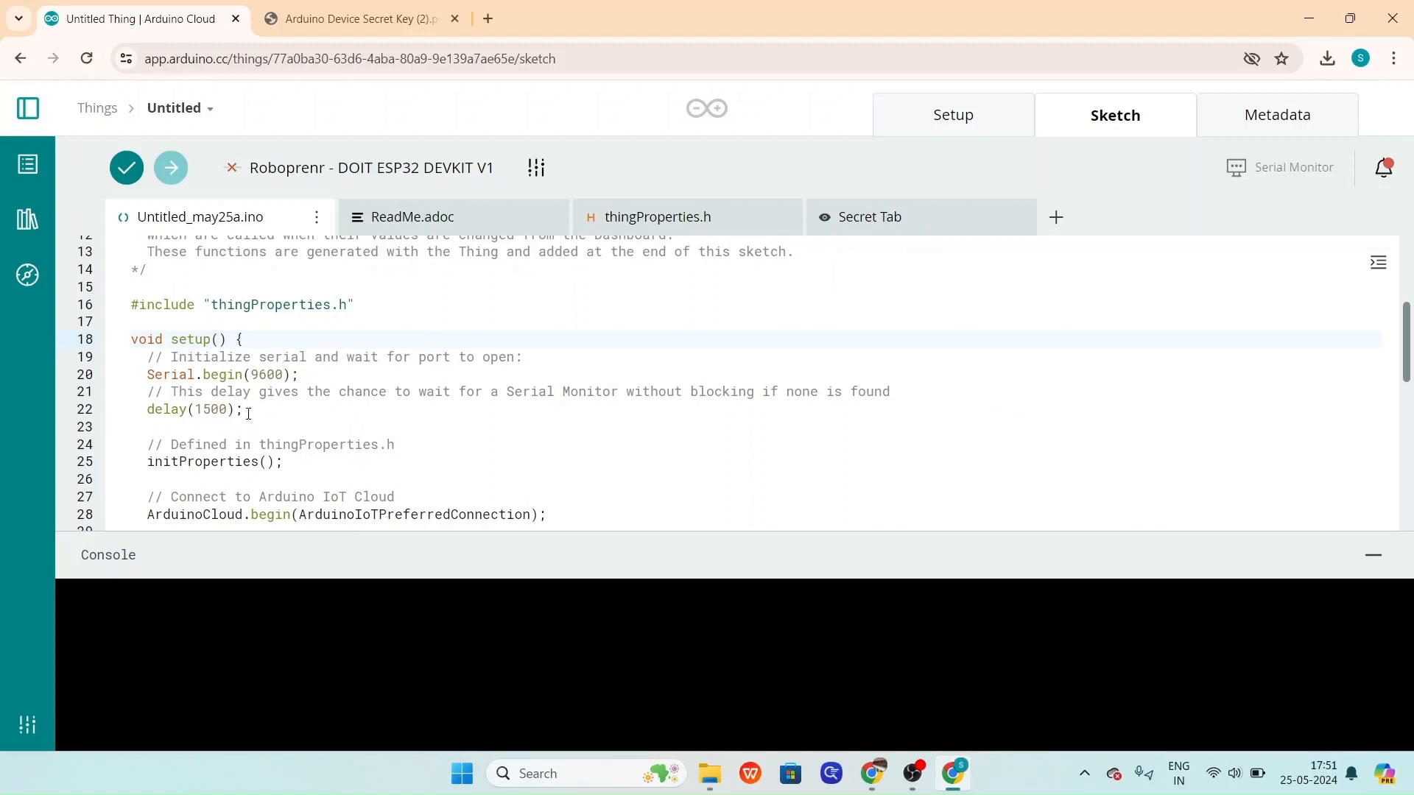
Add pinMode(2,OUTPUT); on the blank line after delay(1500) in the setup() function.
{"action": "scroll", "coordinate": [250, 413], "scroll_direction": "down", "scroll_amount": 1}
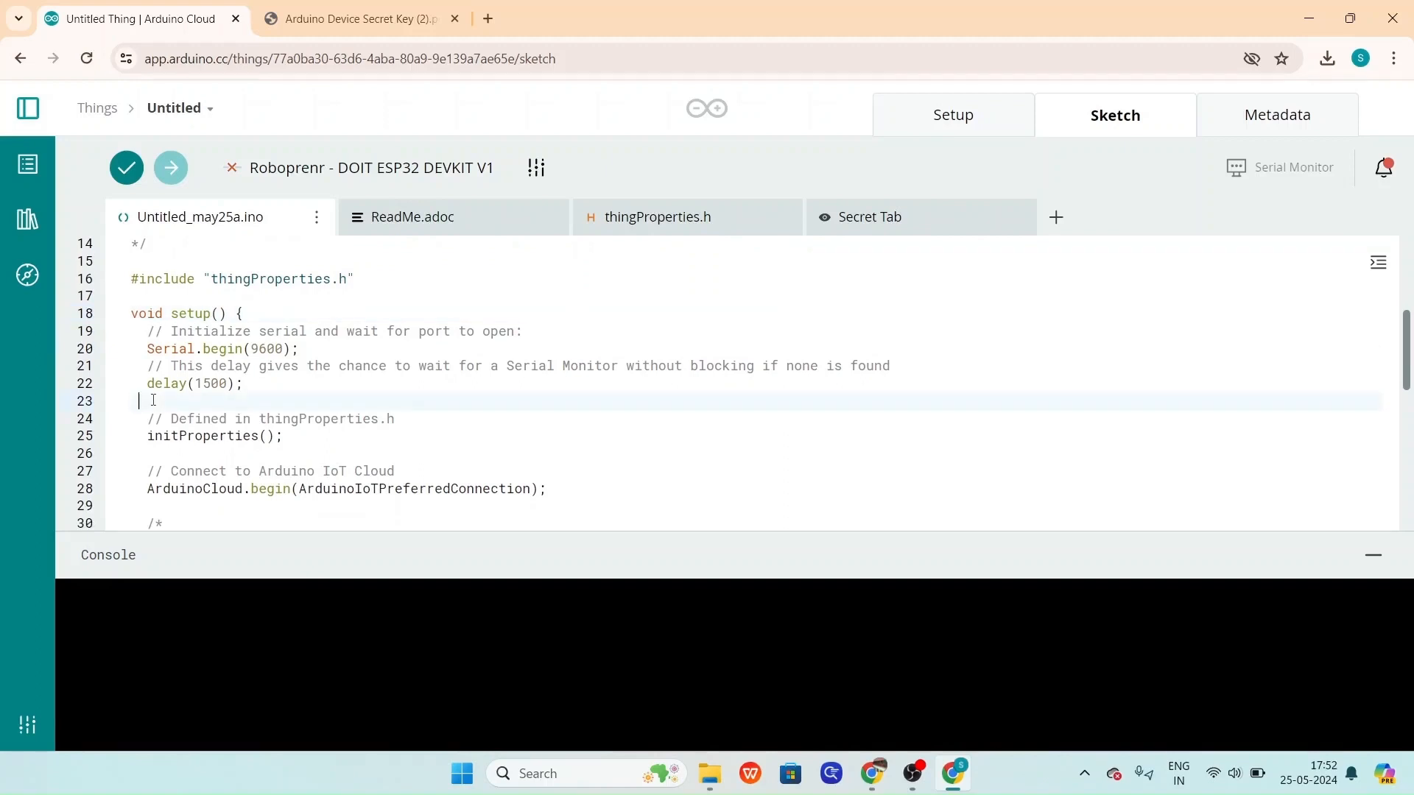
{"action": "type", "text": "pi"}
{"action": "type", "text": "nM"}
{"action": "type", "text": "ode"}
{"action": "type", "text": "()"}
{"action": "type", "text": "2,"}
{"action": "type", "text": "OUTPUT"}
{"action": "type", "text": ";"}
Start a digitalWrite call in onLEDChange() before the comment, with pin 2 as its first argument.
{"action": "scroll", "coordinate": [392, 363], "scroll_direction": "down", "scroll_amount": 6}
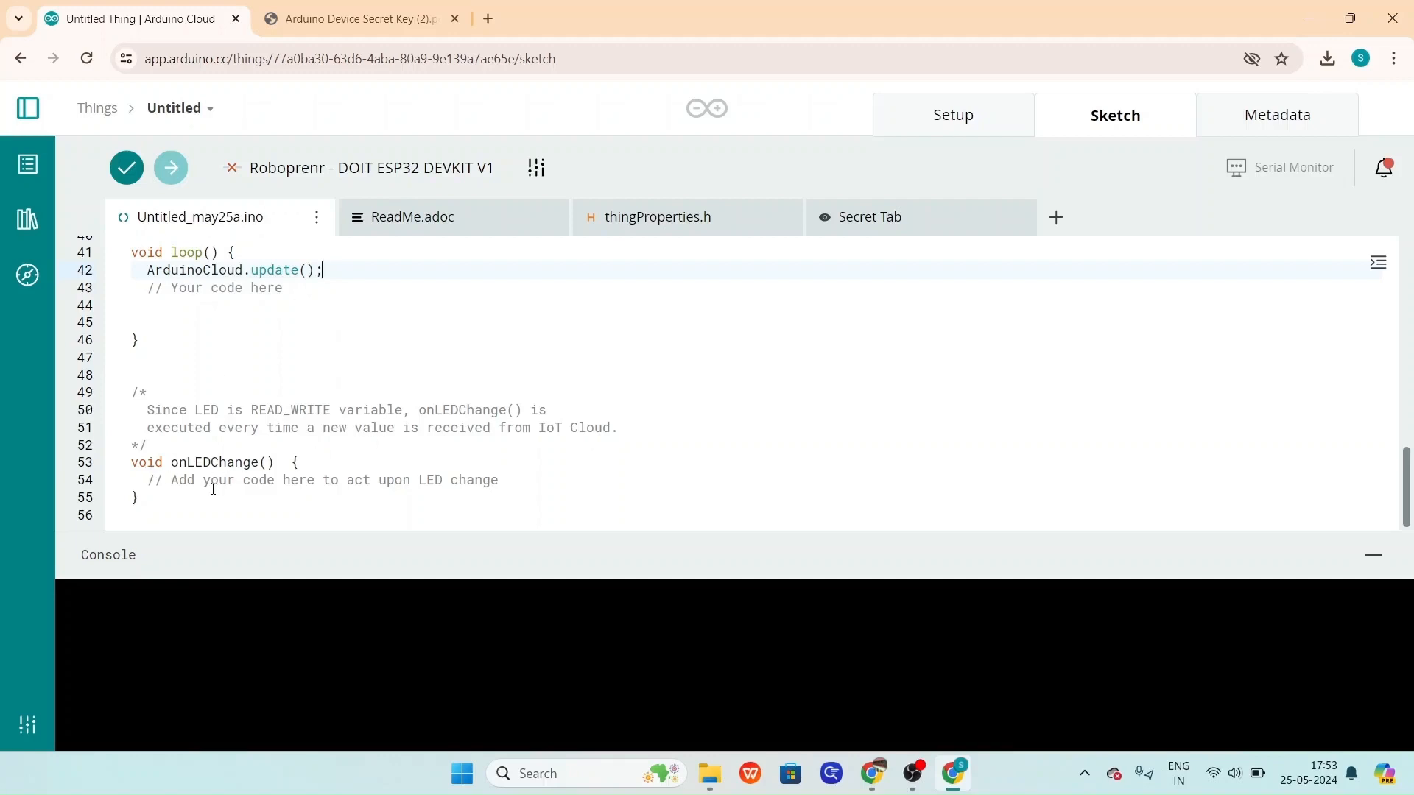
{"action": "left_click", "coordinate": [139, 480]}
{"action": "type", "text": "digital "}
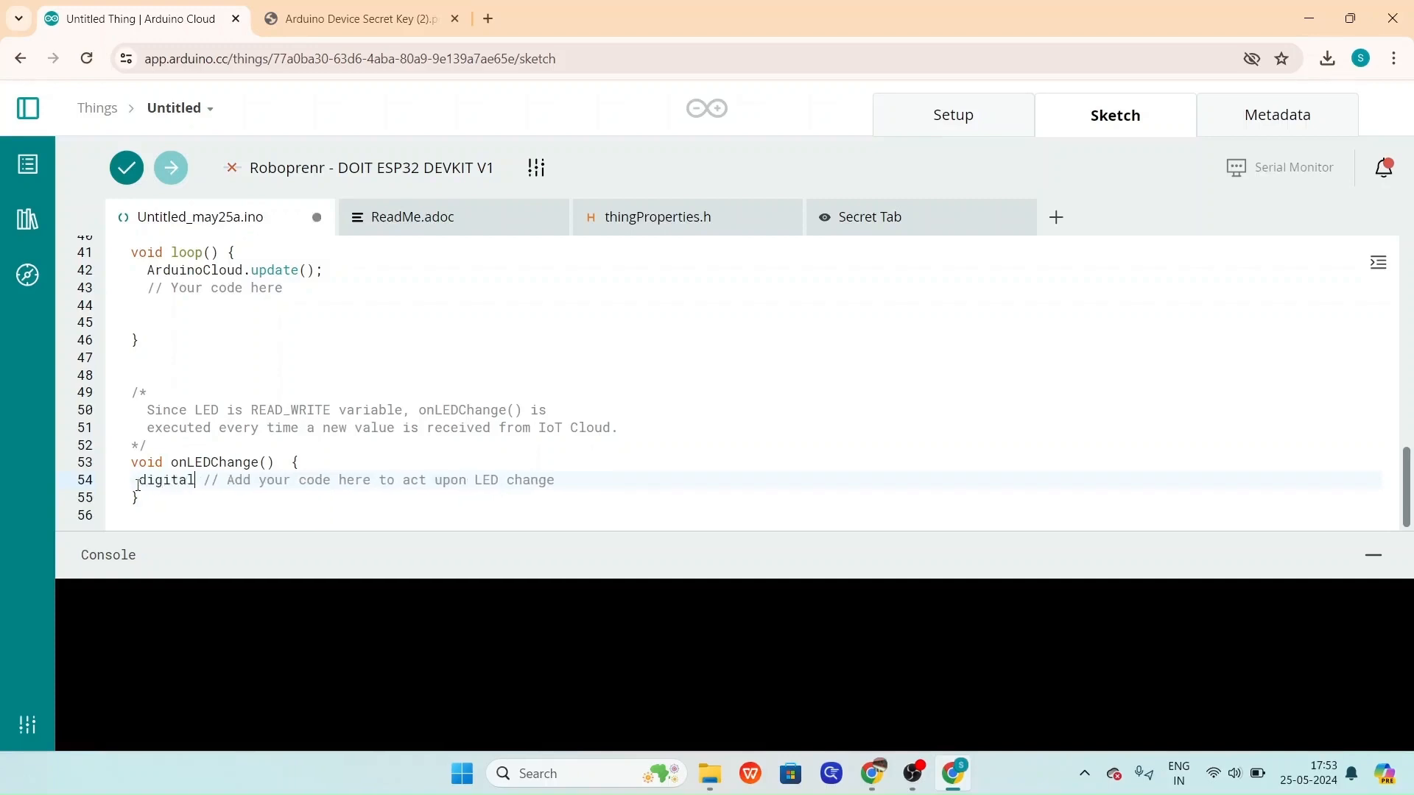
{"action": "type", "text": "Write"}
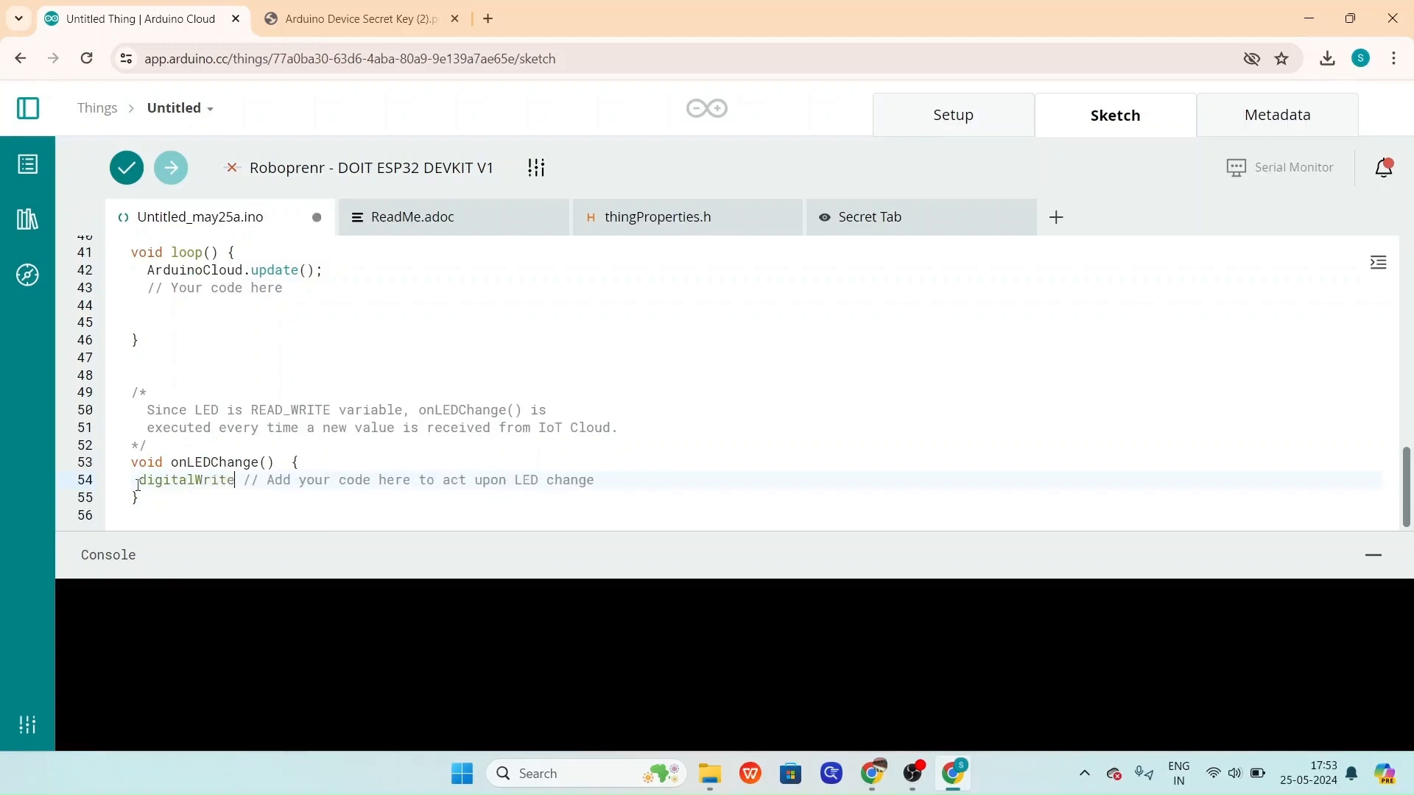
{"action": "type", "text": "()"}
{"action": "type", "text": "2,"}
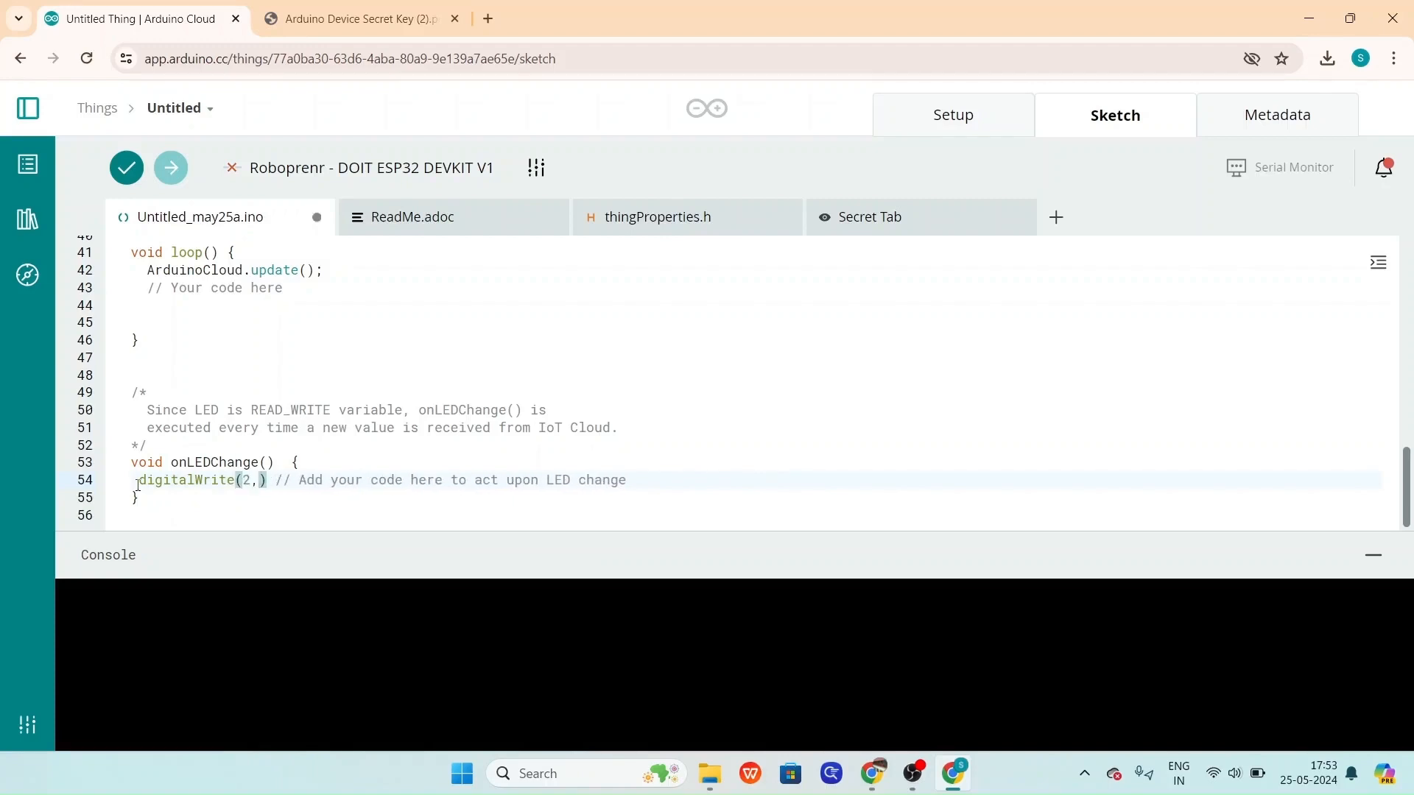
Copy the variable name lED from the sketch's header comment and paste it as the second argument of digitalWrite.
{"action": "scroll", "coordinate": [337, 355], "scroll_direction": "up", "scroll_amount": 3}
{"action": "scroll", "coordinate": [337, 355], "scroll_direction": "up", "scroll_amount": 8}
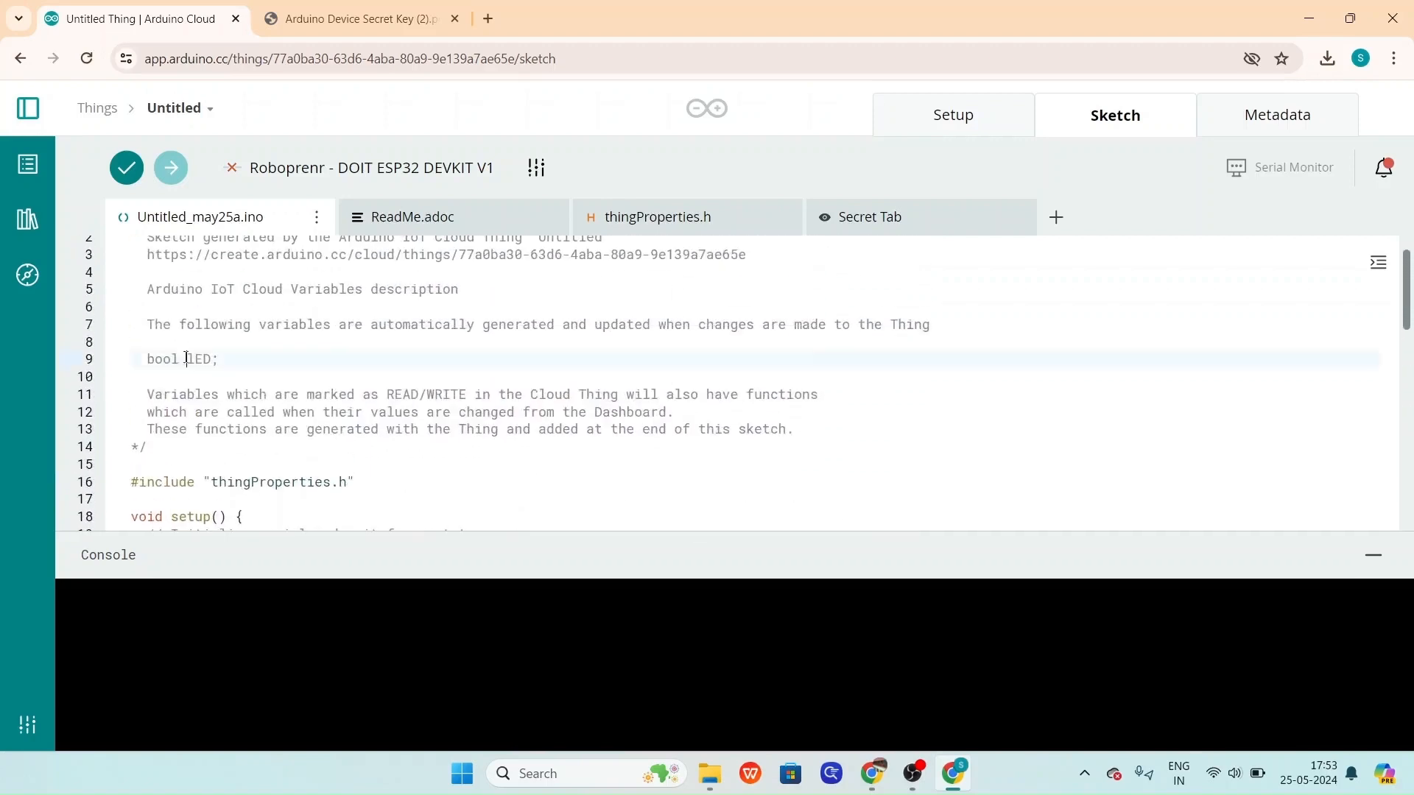
{"action": "left_click_drag", "start_coordinate": [187, 359], "coordinate": [212, 358]}
{"action": "key", "text": "ctrl+c"}
{"action": "scroll", "coordinate": [338, 486], "scroll_direction": "down", "scroll_amount": 11}
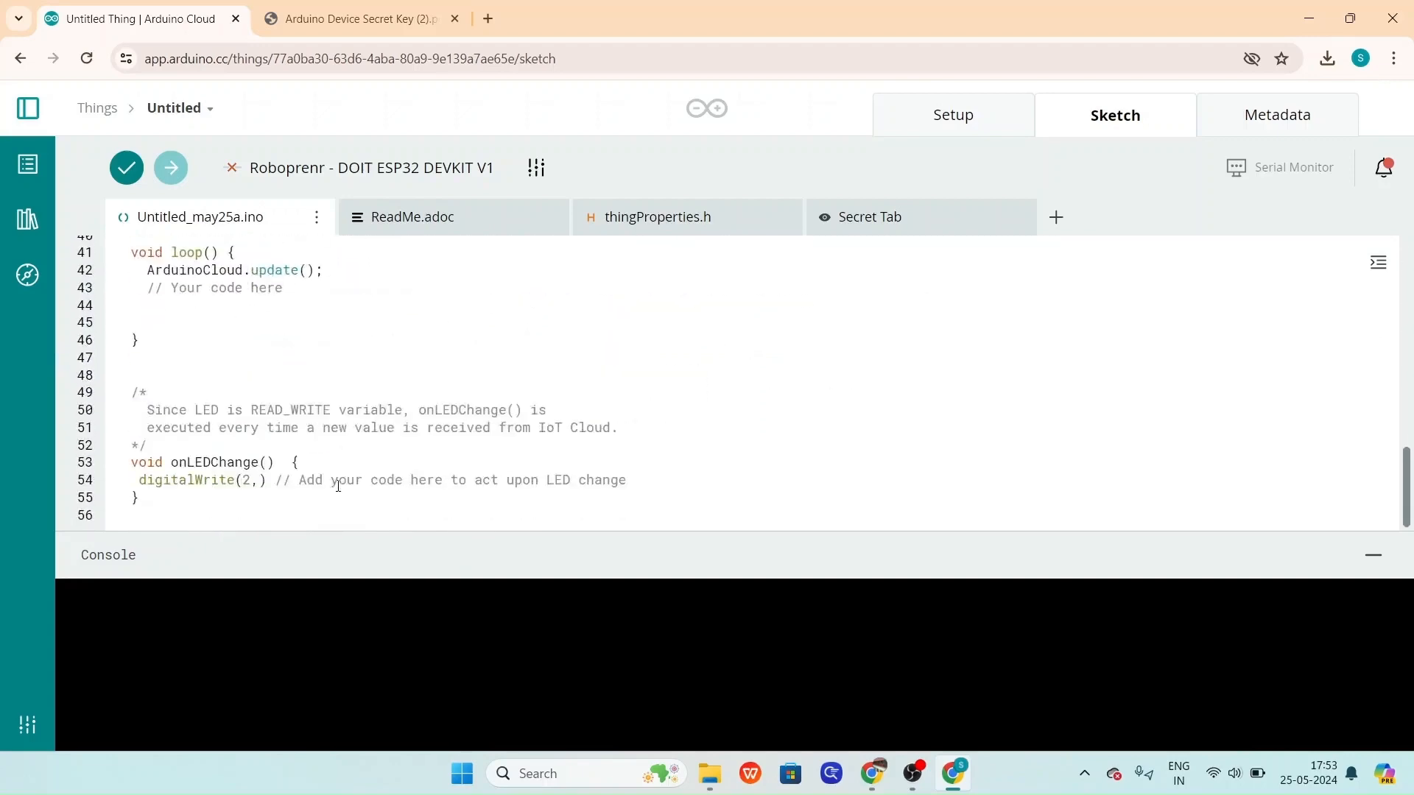
{"action": "left_click", "coordinate": [256, 486]}
{"action": "key", "text": "ctrl+v"}
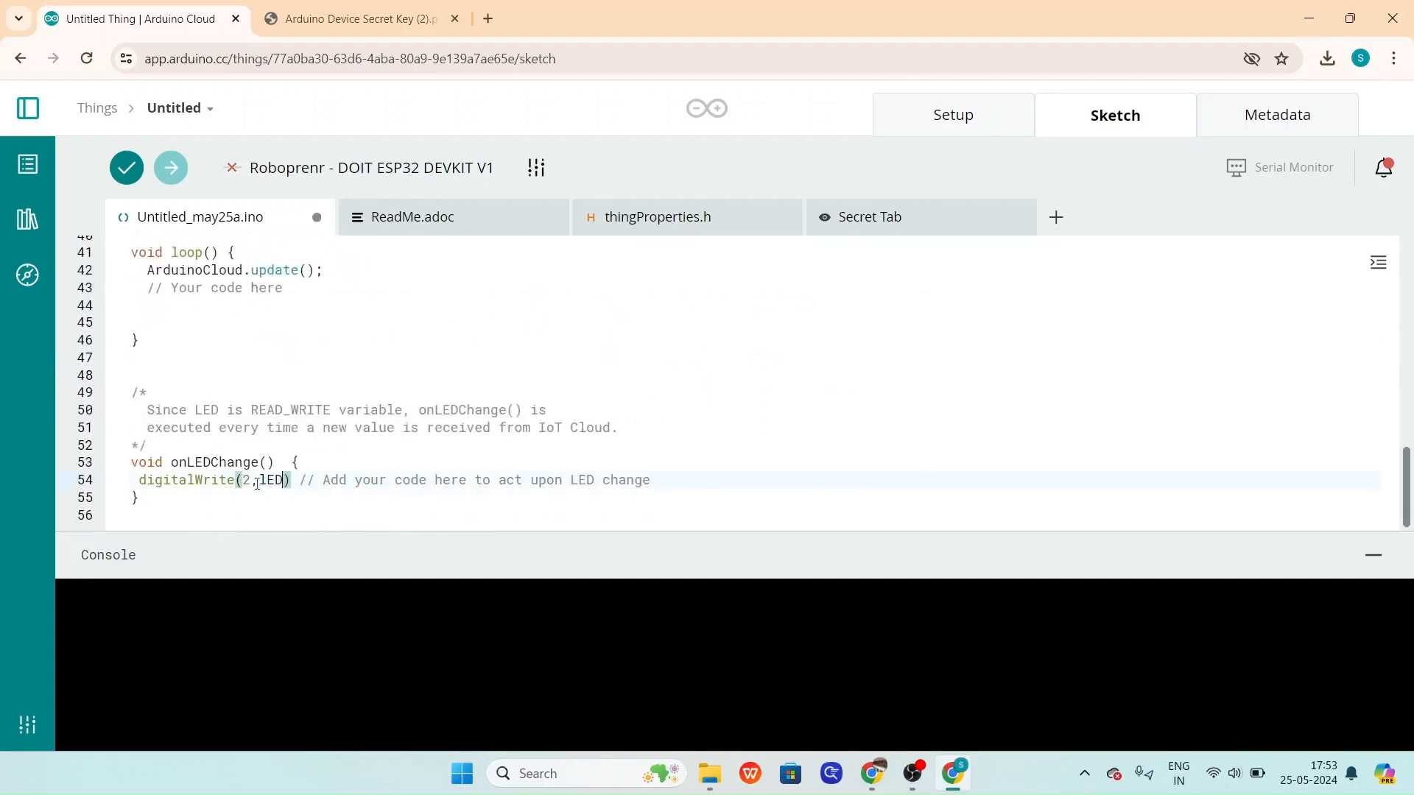
Look over the edited code and verify the Untitled_may25a sketch.
{"action": "left_click", "coordinate": [351, 498]}
{"action": "scroll", "coordinate": [359, 462], "scroll_direction": "up", "scroll_amount": 4}
{"action": "scroll", "coordinate": [360, 462], "scroll_direction": "down", "scroll_amount": 4}
{"action": "scroll", "coordinate": [266, 422], "scroll_direction": "up", "scroll_amount": 8}
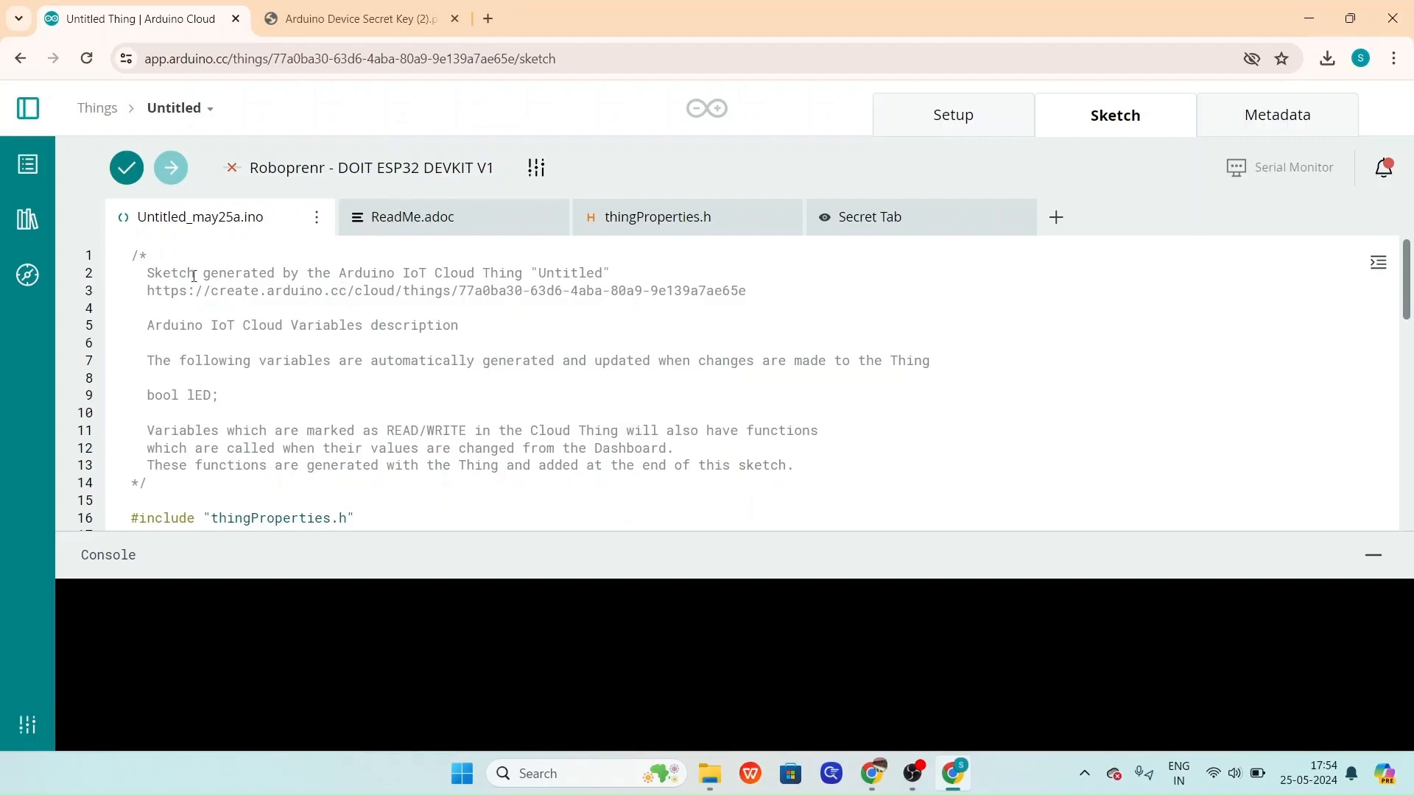
{"action": "left_click", "coordinate": [127, 171]}
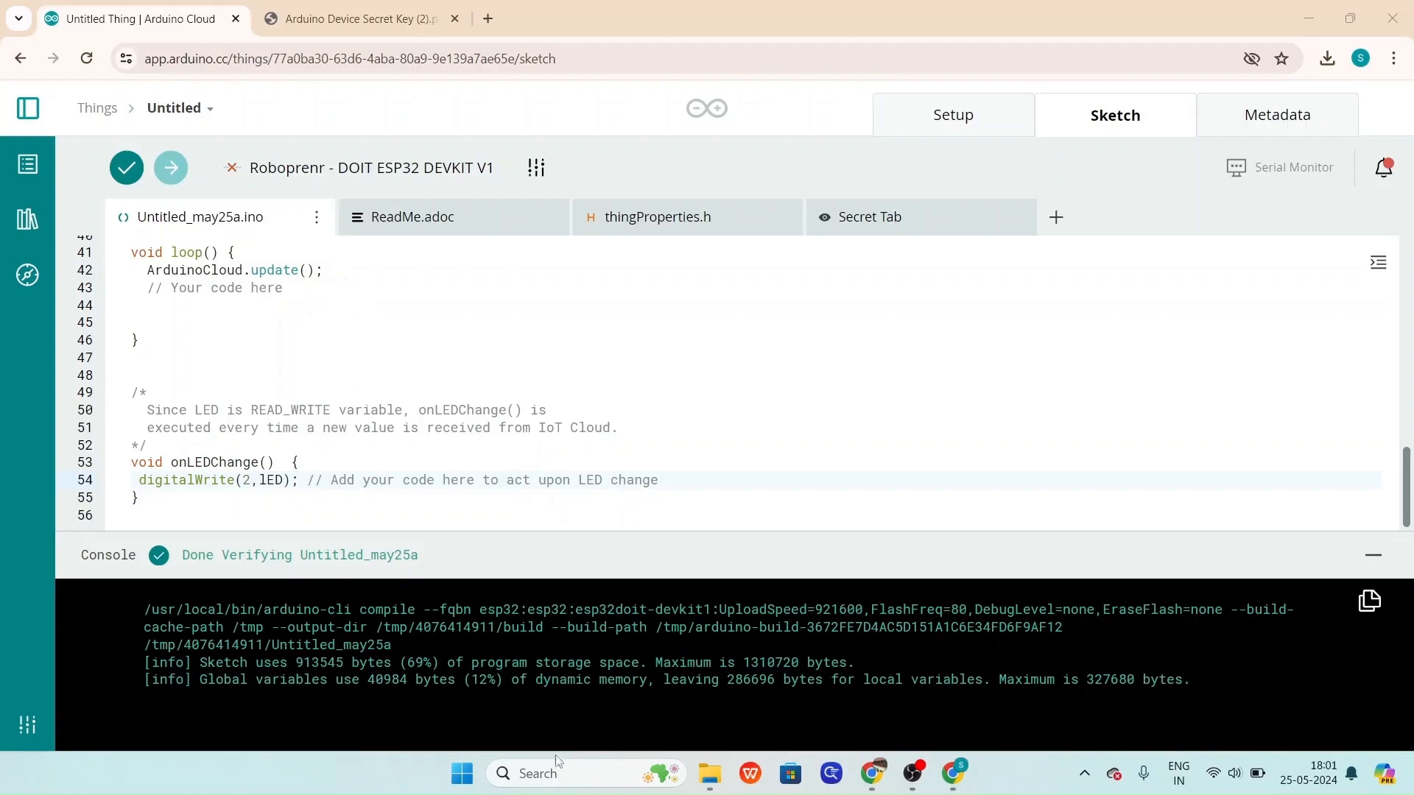
Find the Arduino Create Agent app through the Windows search and launch it.
{"action": "left_click", "coordinate": [541, 774]}
{"action": "type", "text": "arduino"}
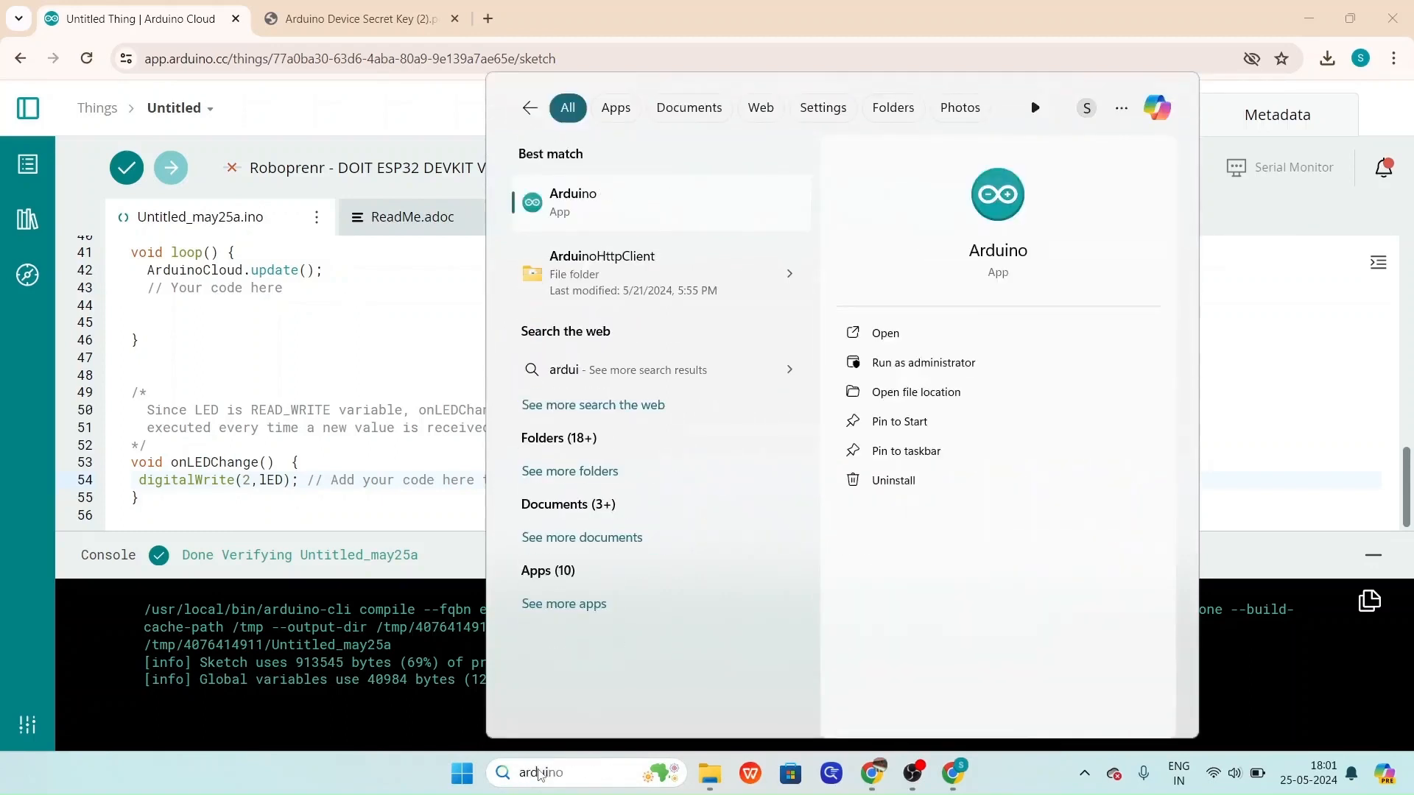
{"action": "type", "text": " create Ag"}
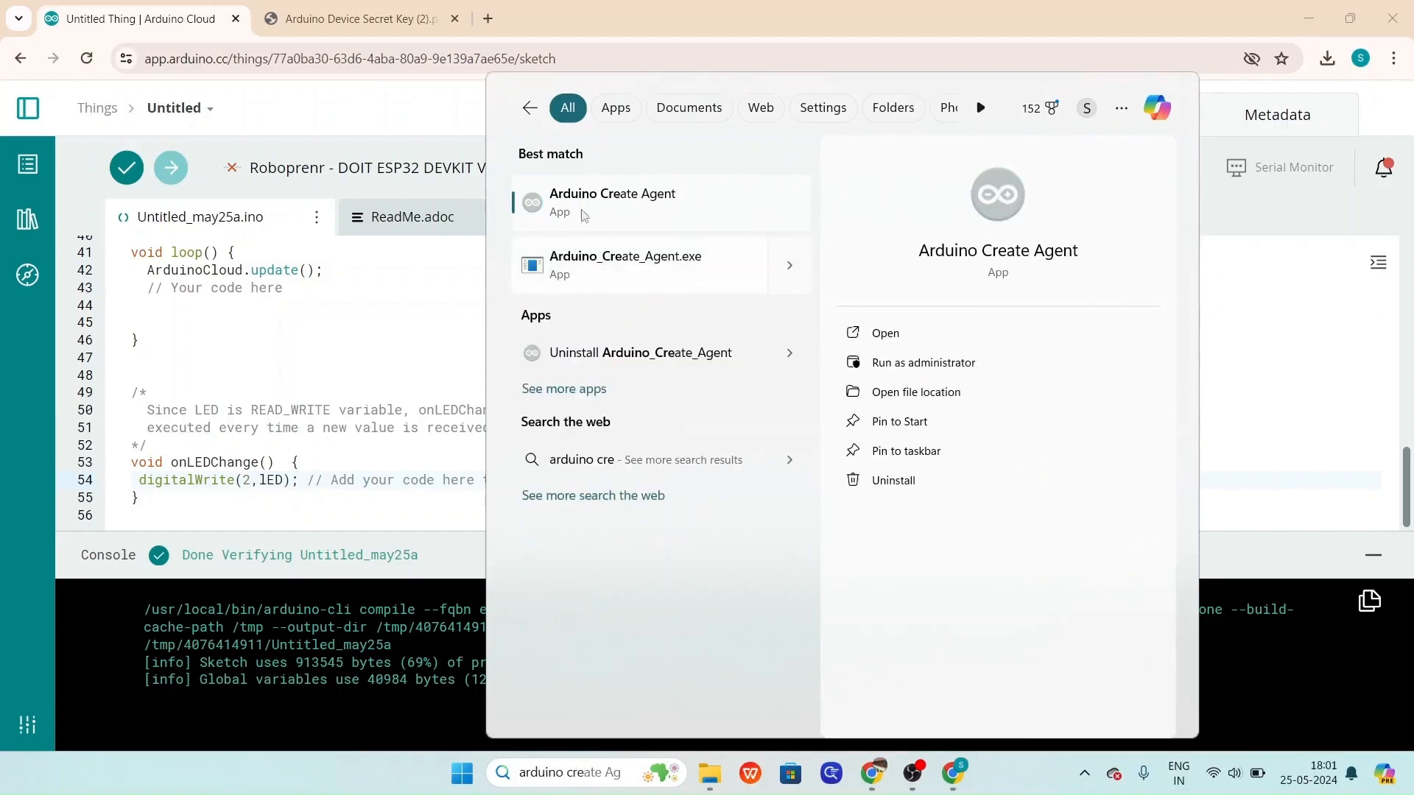
{"action": "left_click", "coordinate": [595, 207]}
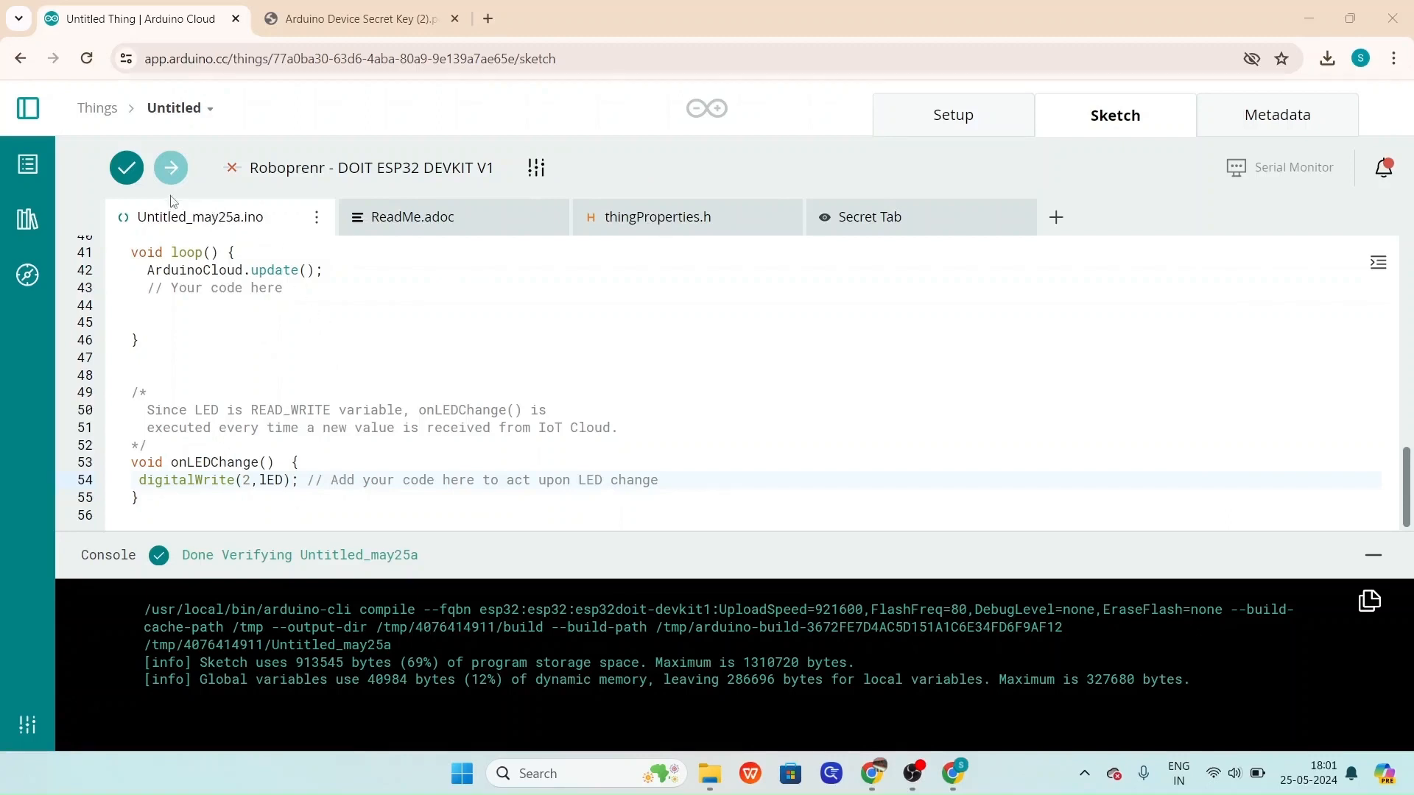
Upload the verified Untitled_may26a sketch to the Roboprenr DOIT ESP32 DEVKIT V1 board.
{"action": "mouse_move", "coordinate": [166, 177]}
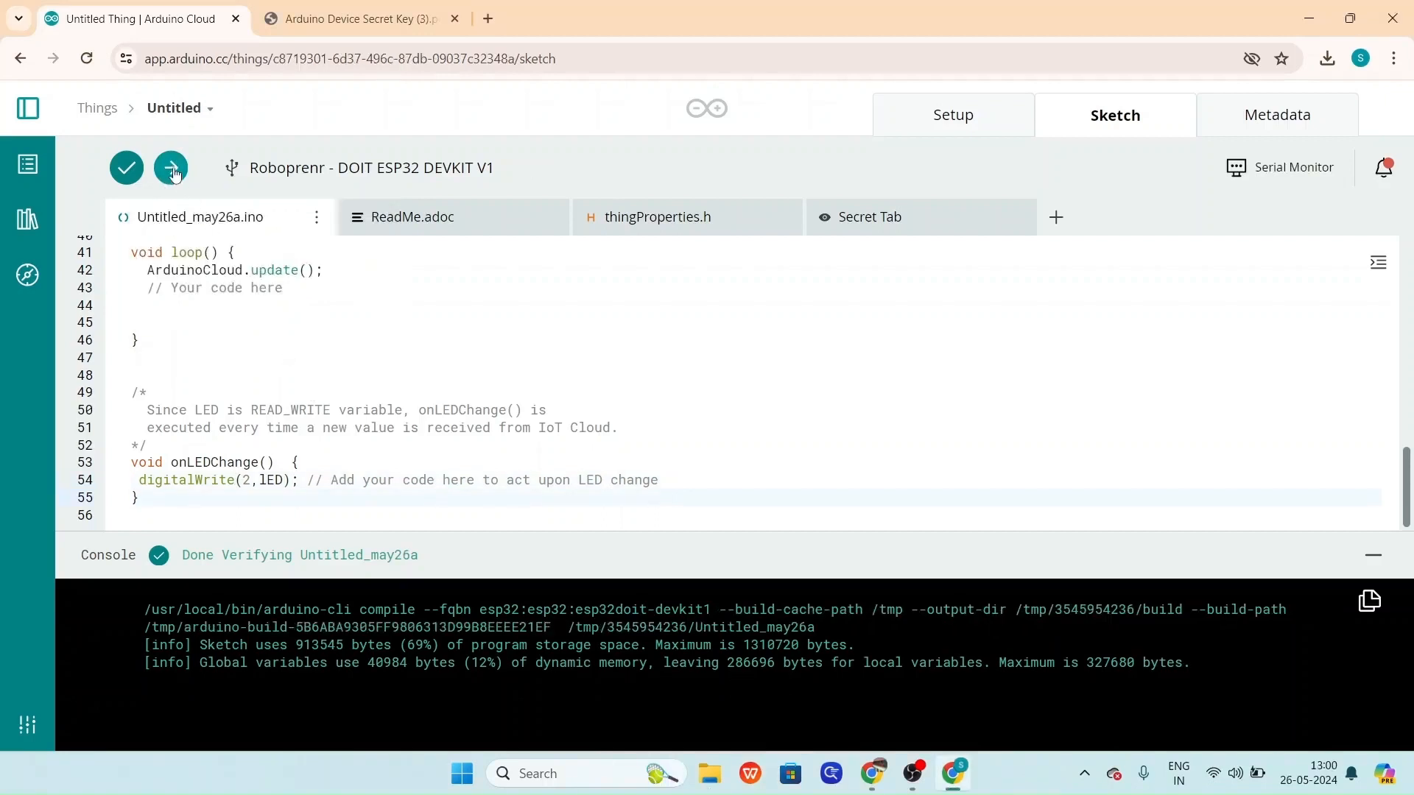
{"action": "left_click", "coordinate": [172, 169]}
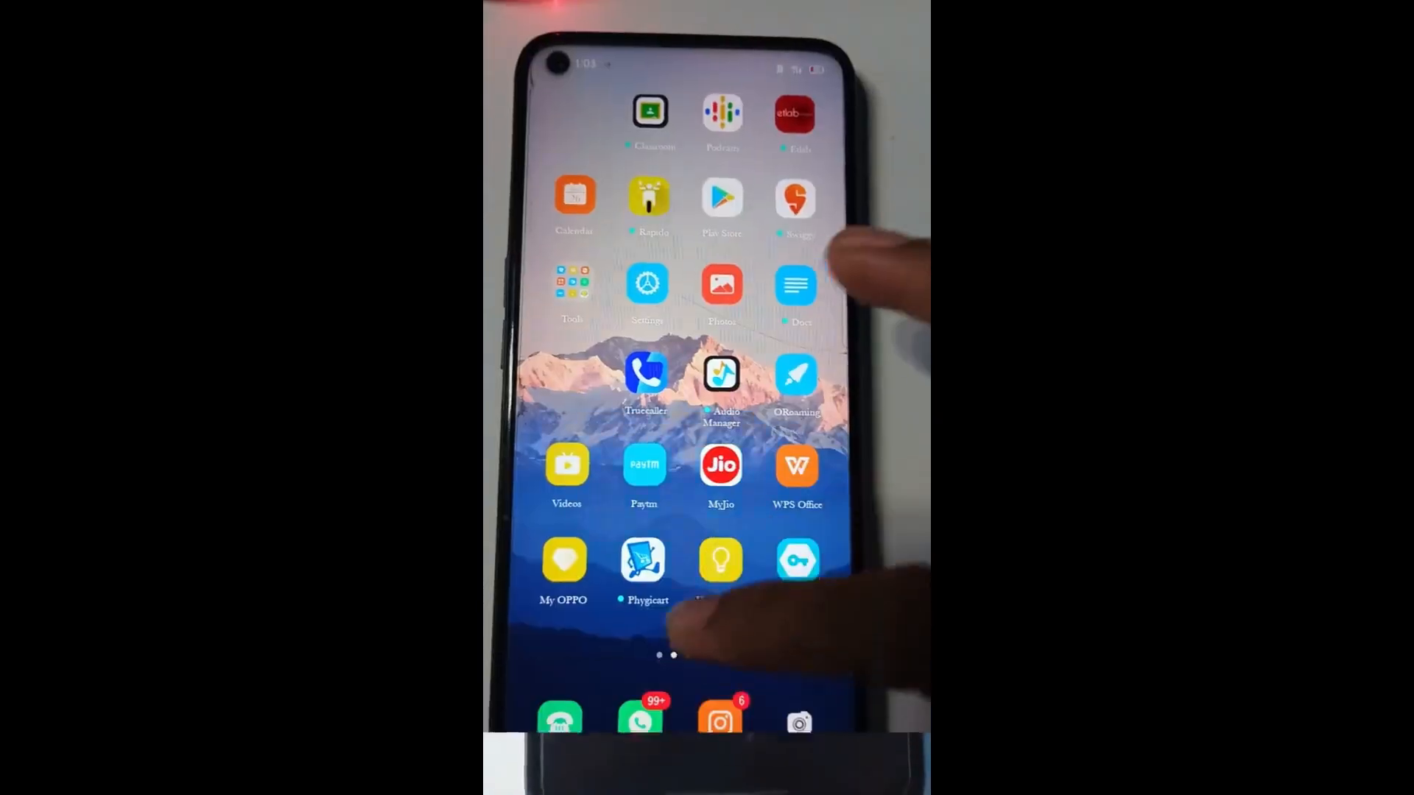
Search the phone's apps for "iot", switch to the IoT Remote app and open the Led dashboard.
{"action": "left_click_drag", "start_coordinate": [656, 648], "coordinate": [659, 368]}
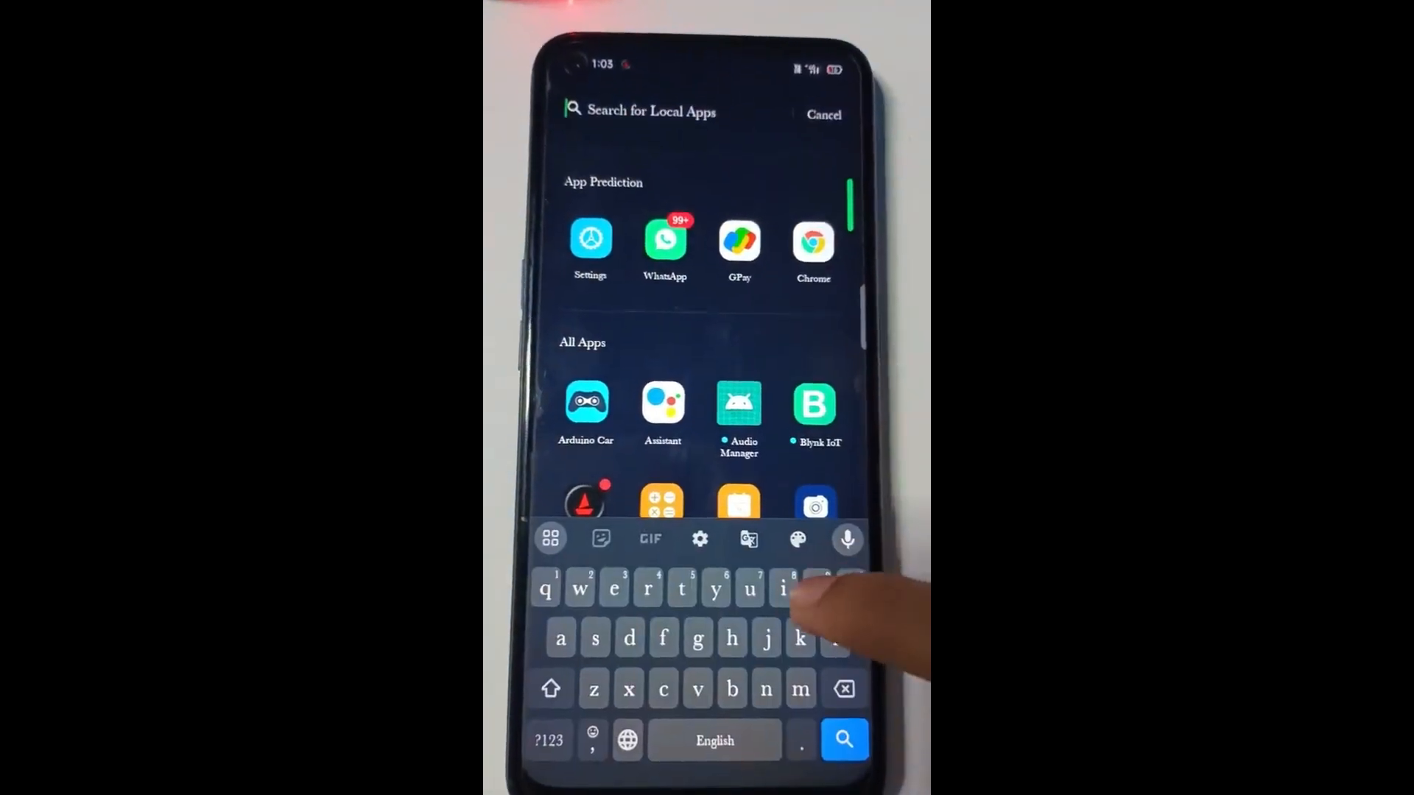
{"action": "type", "text": "iot"}
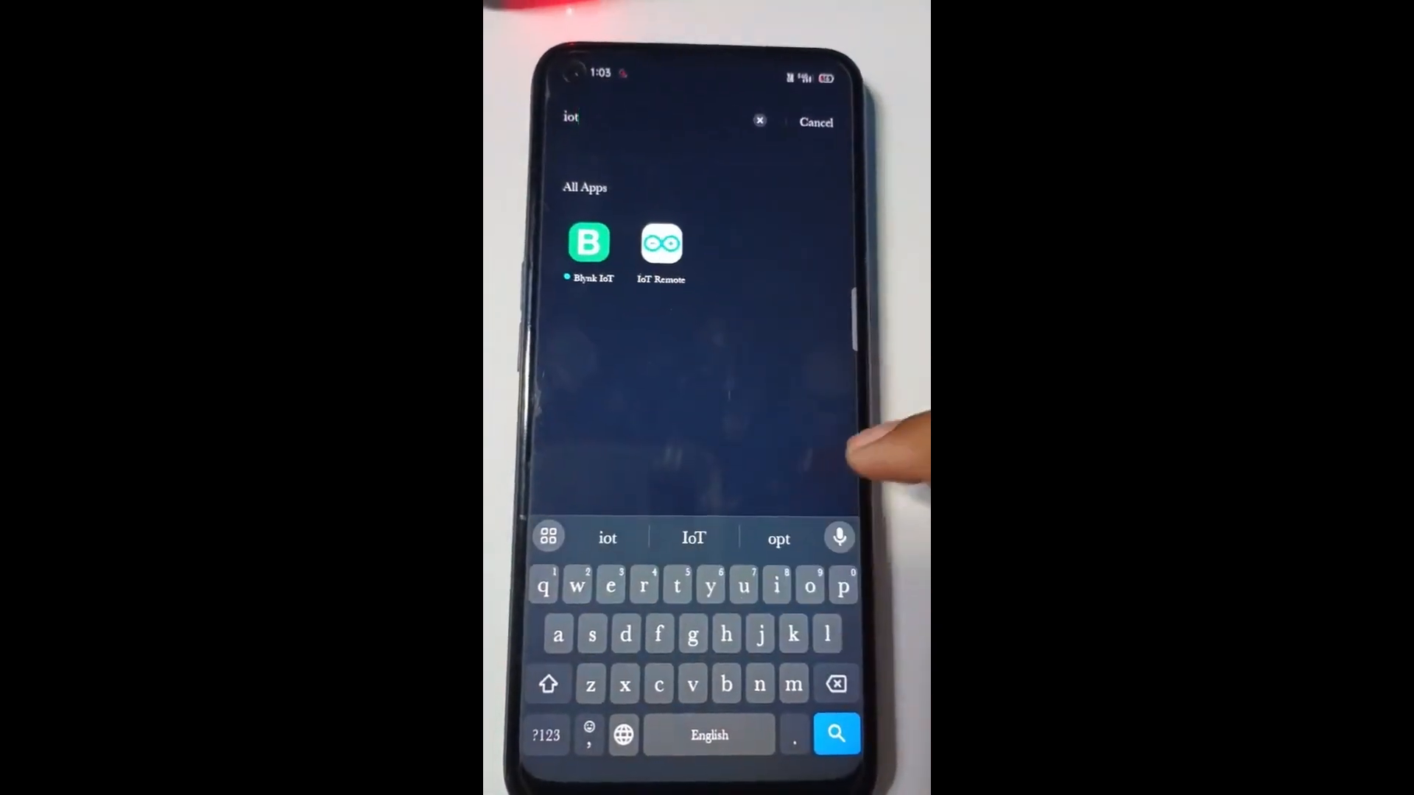
{"action": "left_click", "coordinate": [590, 243]}
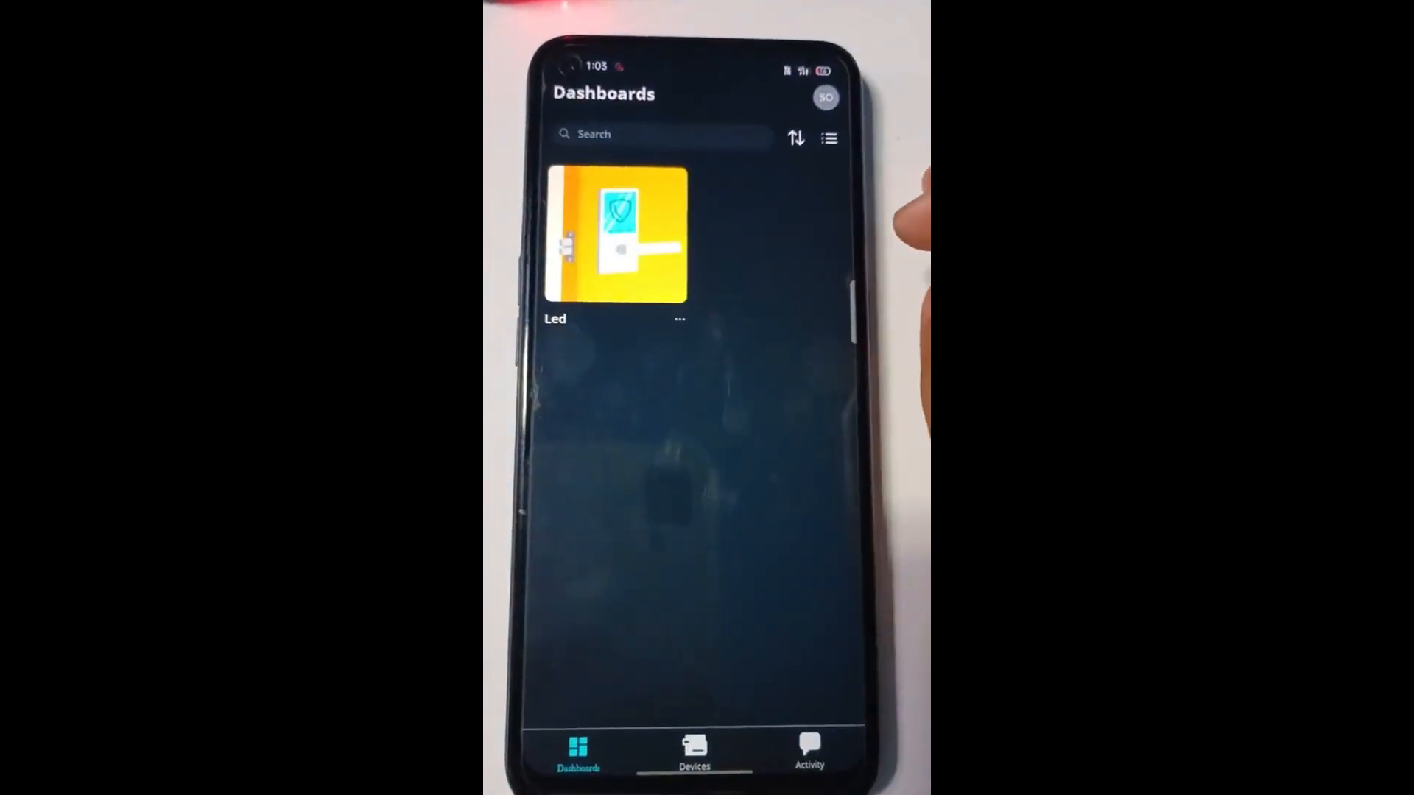
{"action": "left_click", "coordinate": [566, 250]}
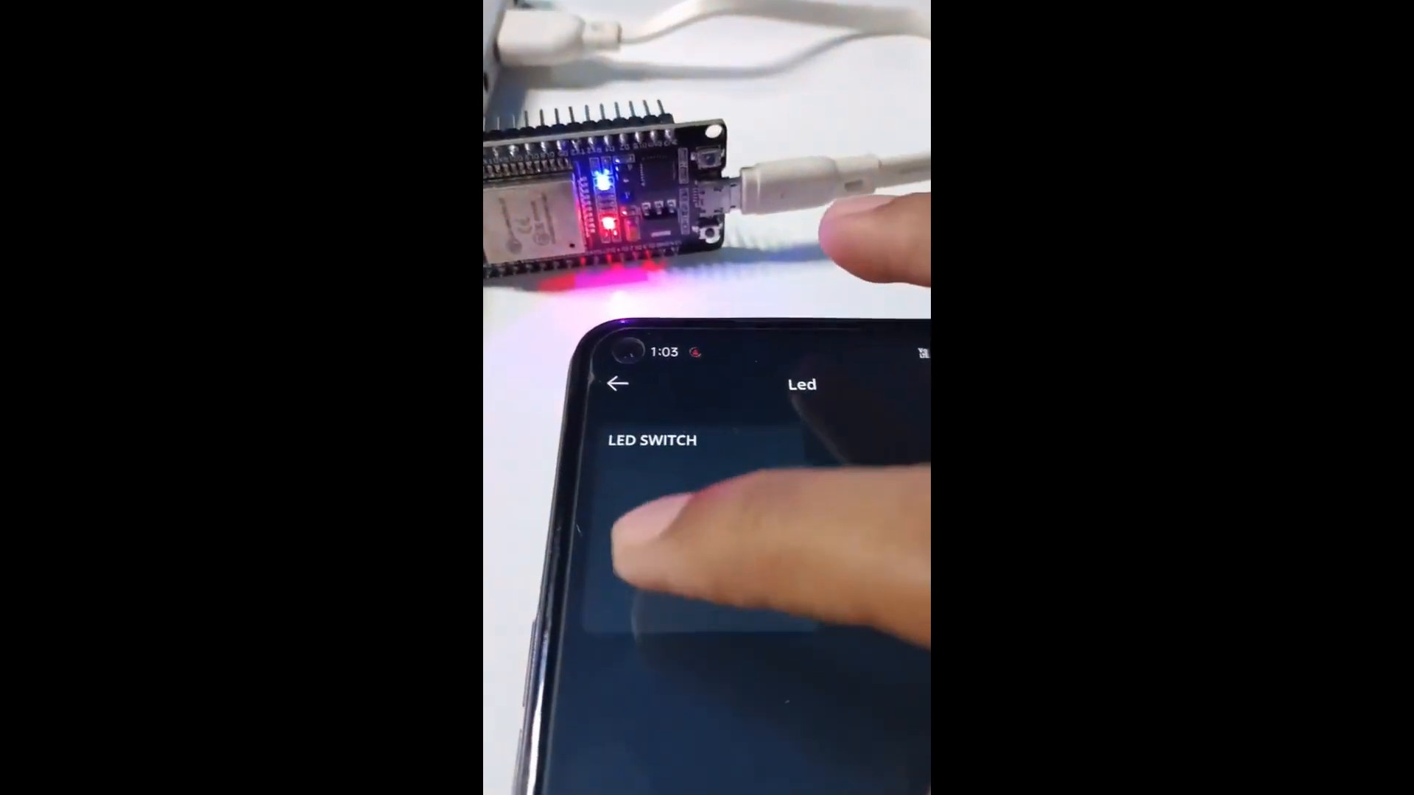
Toggle the LED SWITCH widget on and off several times to test control of the ESP32's LED.
{"action": "left_click", "coordinate": [718, 521]}
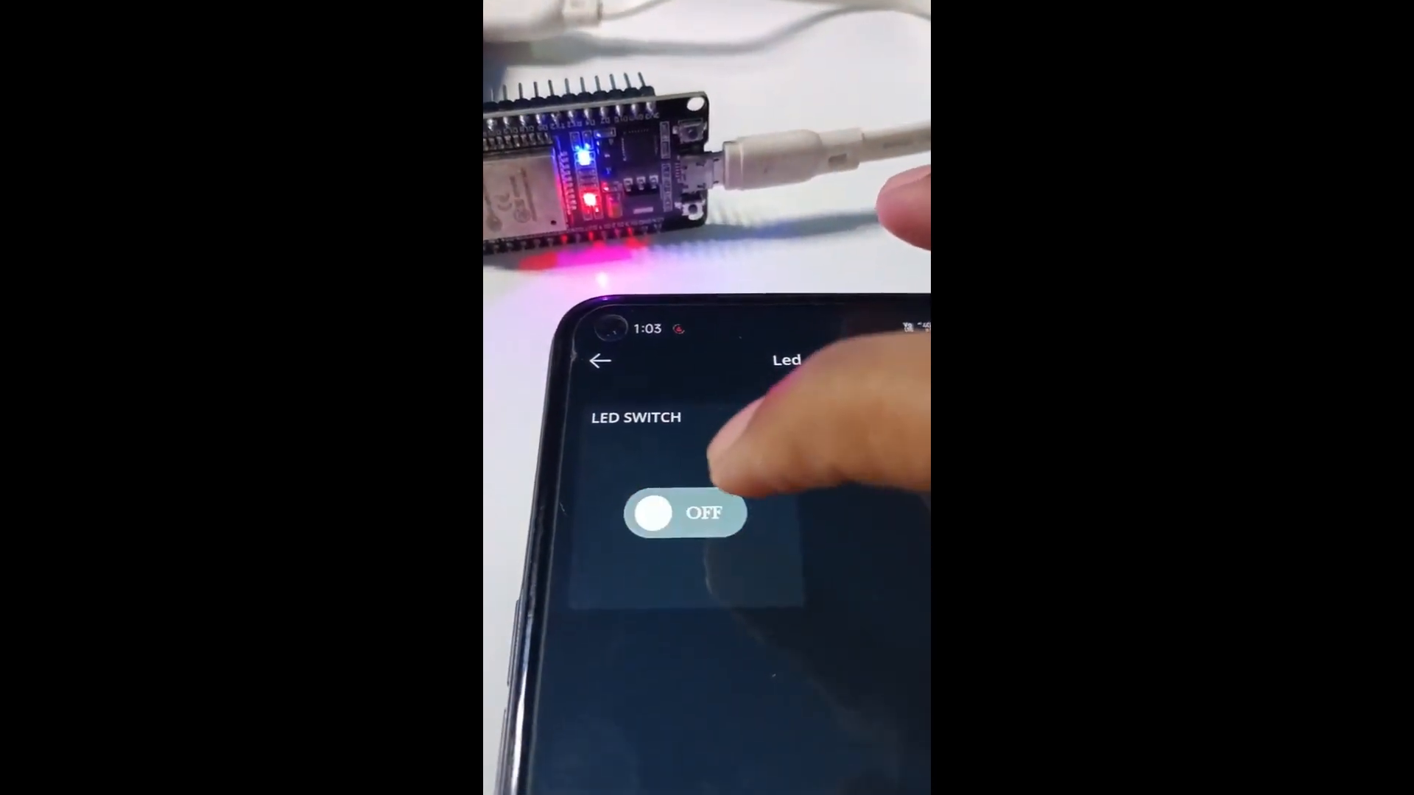
{"action": "left_click", "coordinate": [707, 512]}
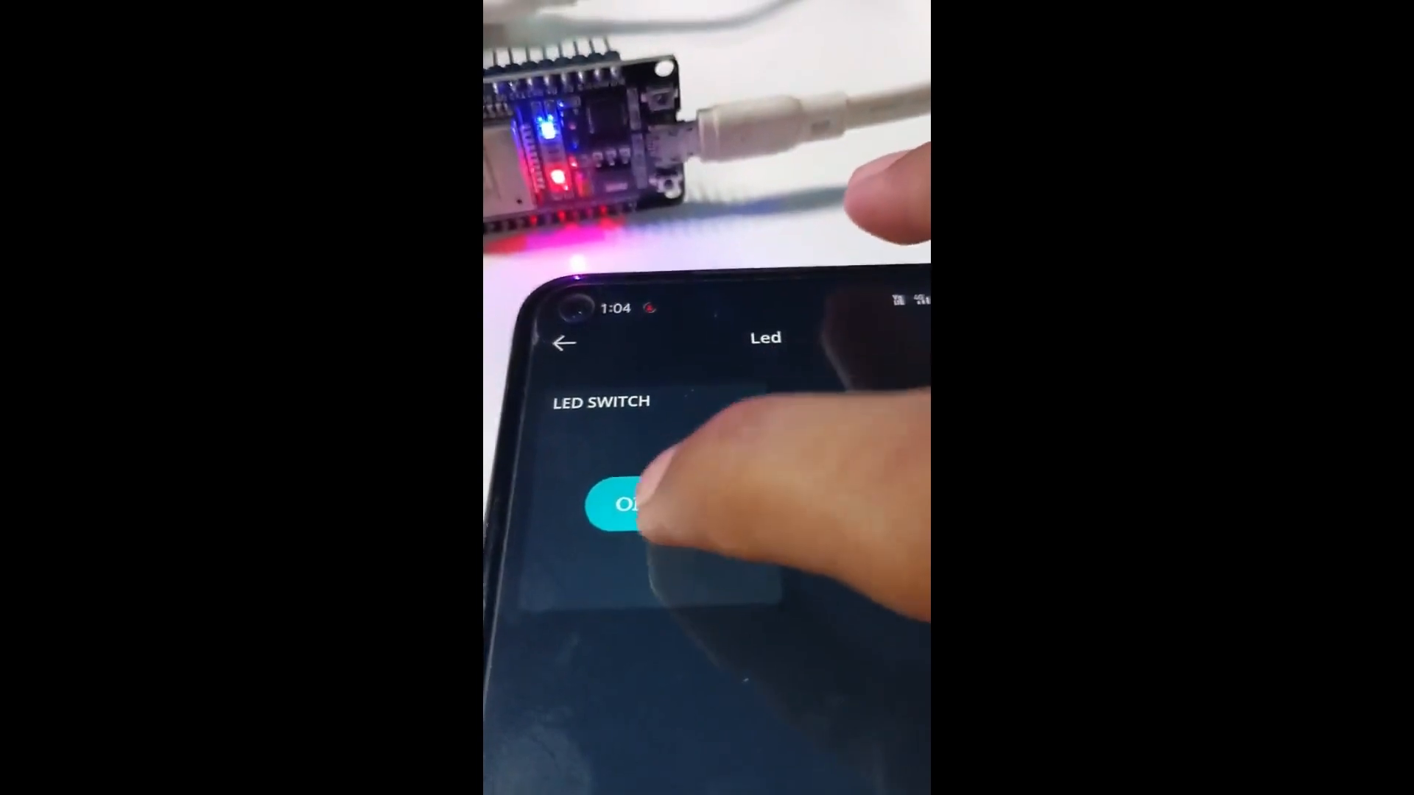
{"action": "left_click", "coordinate": [648, 502]}
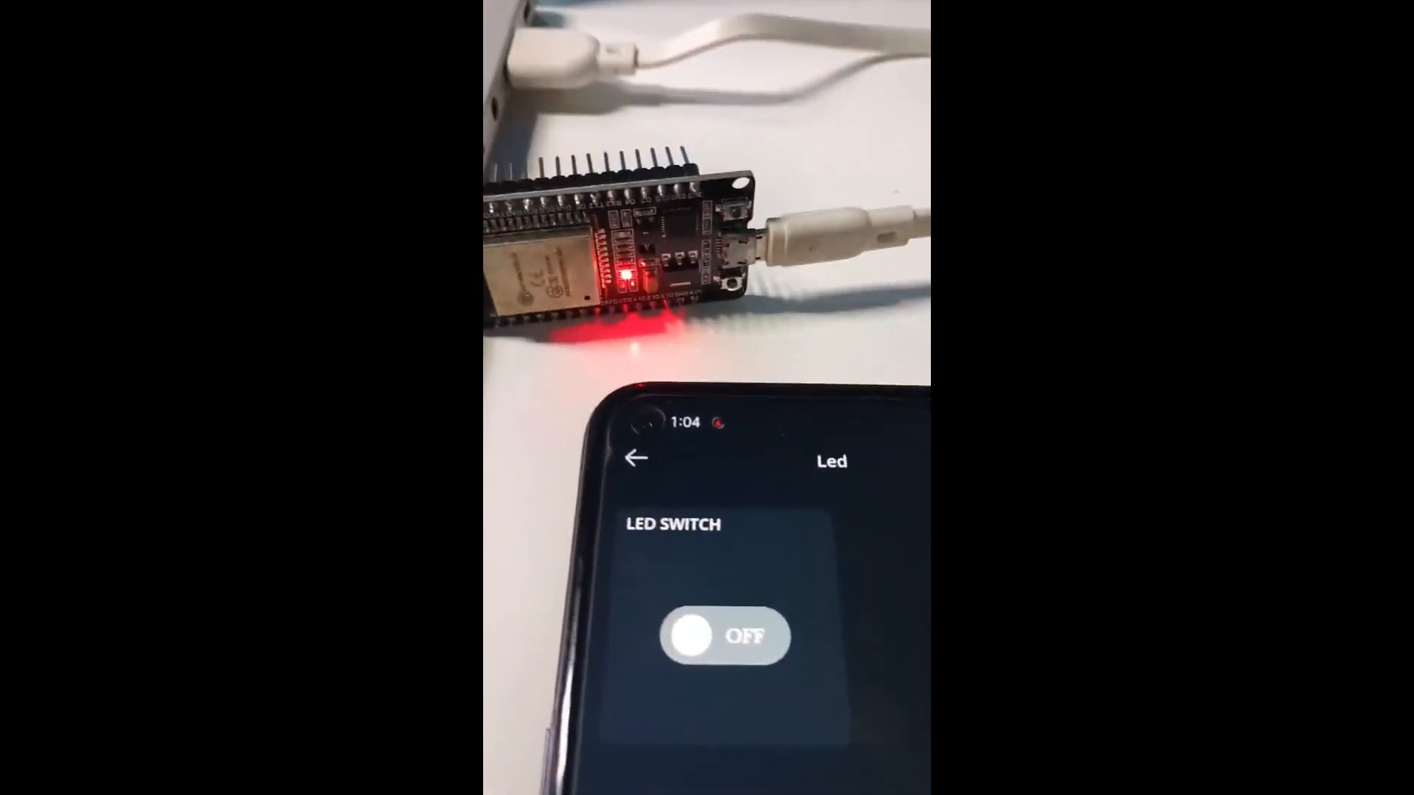
{"action": "left_click", "coordinate": [685, 619]}
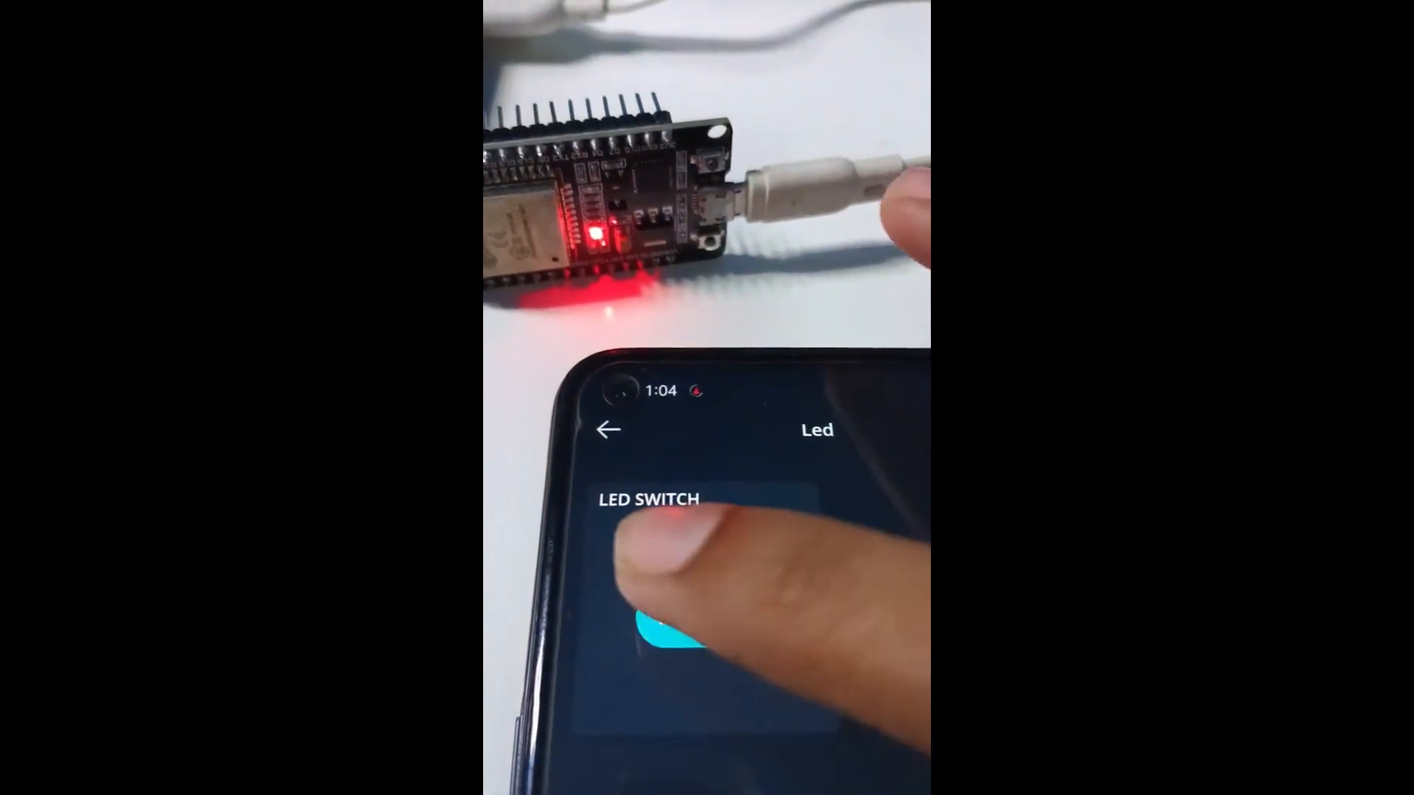